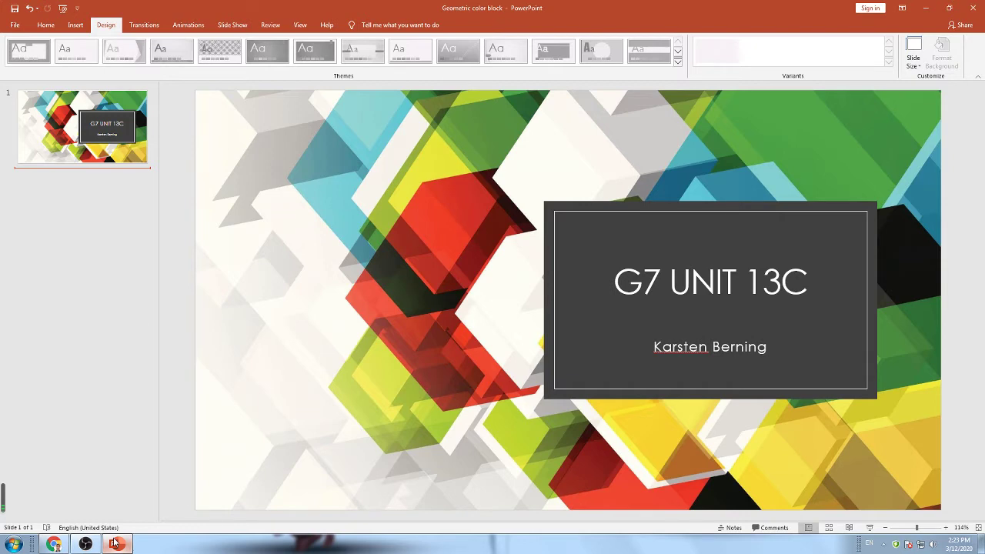
# Inspect the Zuhause mind map in the C2 Schreiben section, then bring up Arbeitsbuch pages 100–101
pyautogui.click(54, 544)
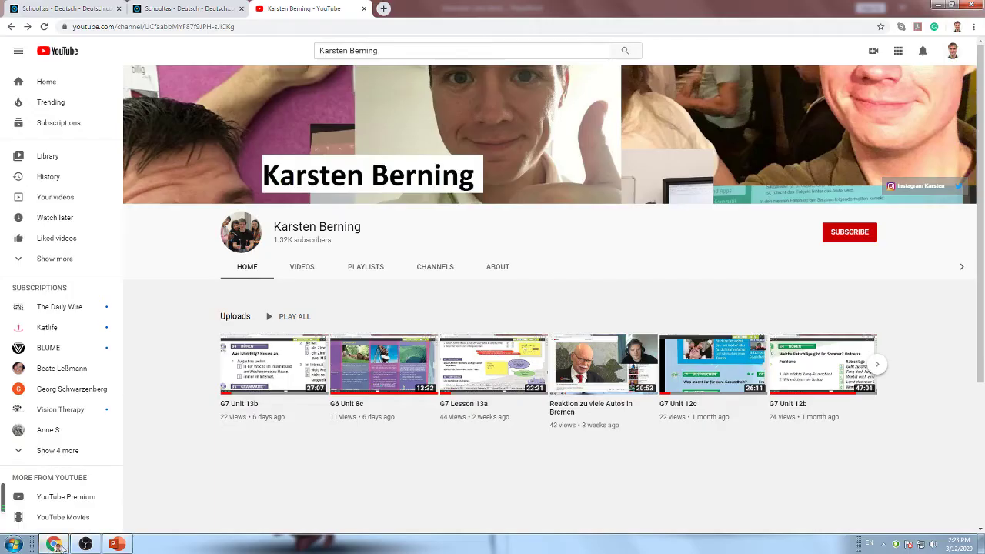
pyautogui.click(81, 6)
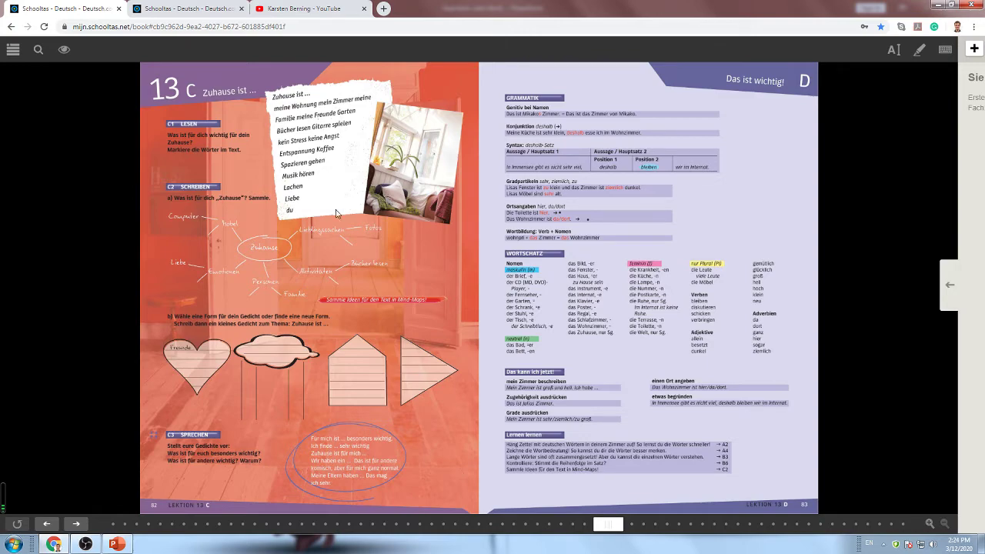
pyautogui.doubleClick(389, 201)
pyautogui.doubleClick(514, 215)
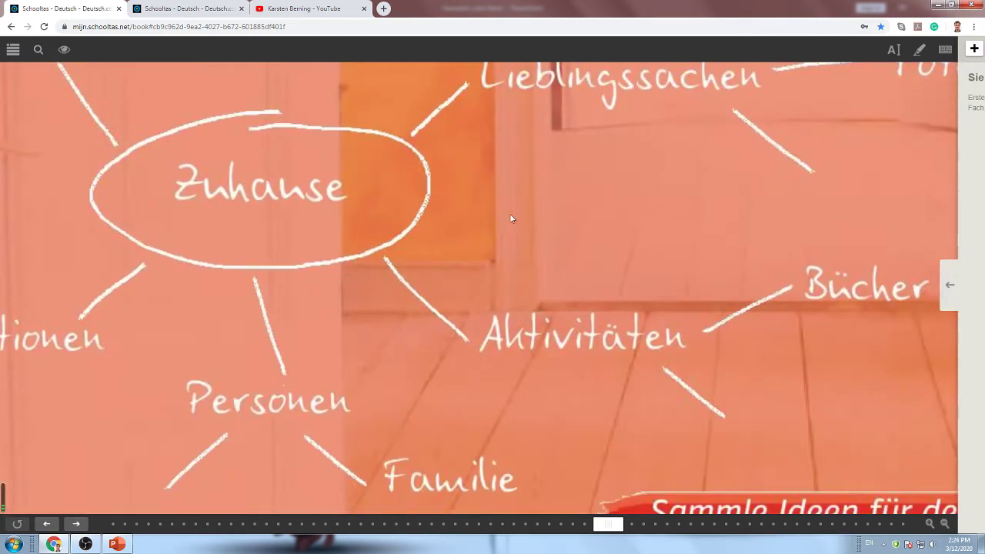
pyautogui.doubleClick(510, 213)
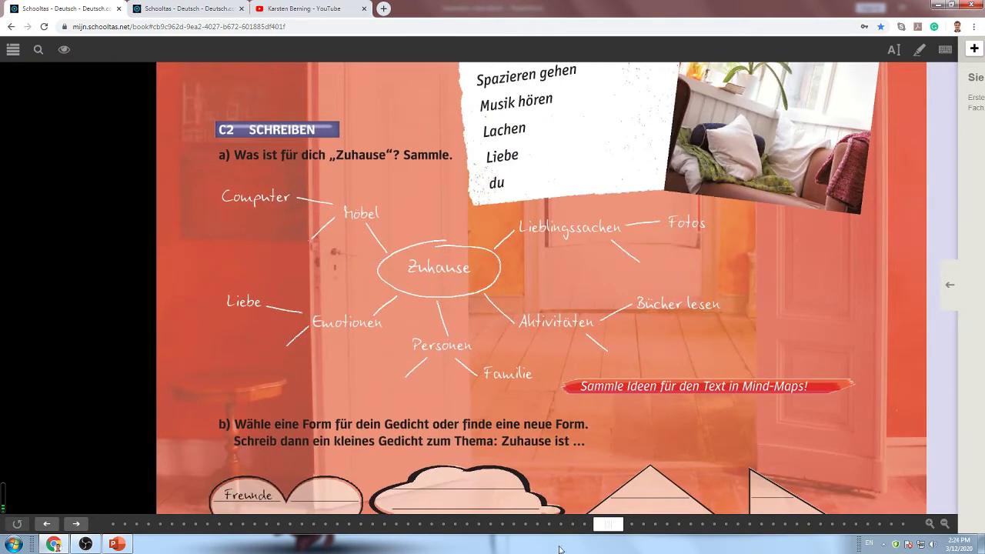
pyautogui.click(202, 10)
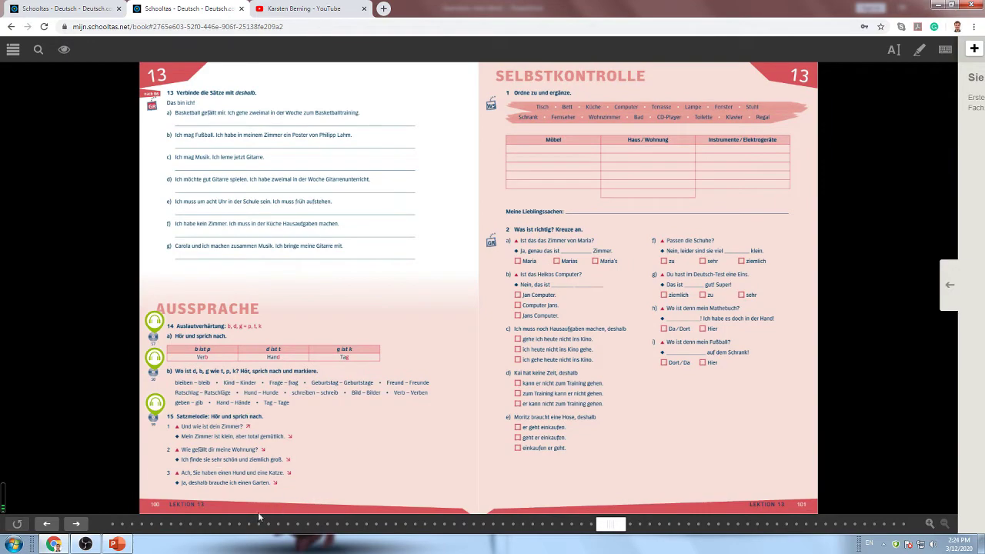
# Zoom around pages 100–101 and enlarge exercise 13 'Verbinde die Sätze mit deshalb'
pyautogui.doubleClick(198, 490)
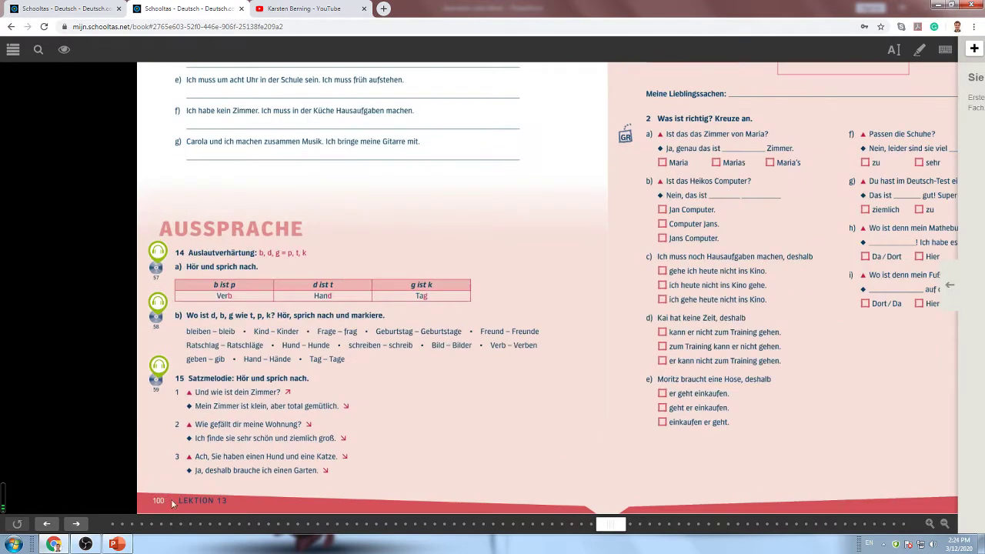
pyautogui.doubleClick(323, 408)
pyautogui.scroll(-5, 362, 252)
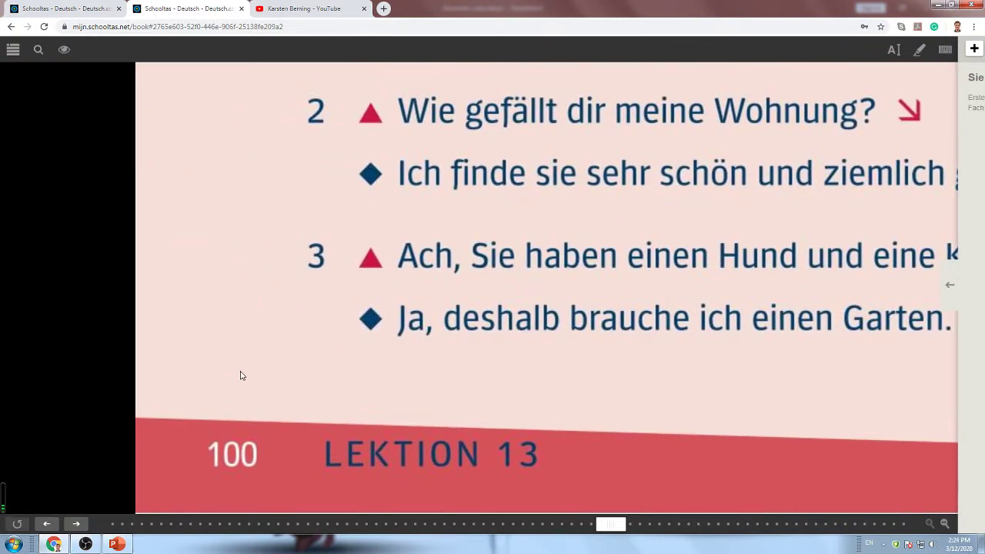
pyautogui.doubleClick(485, 222)
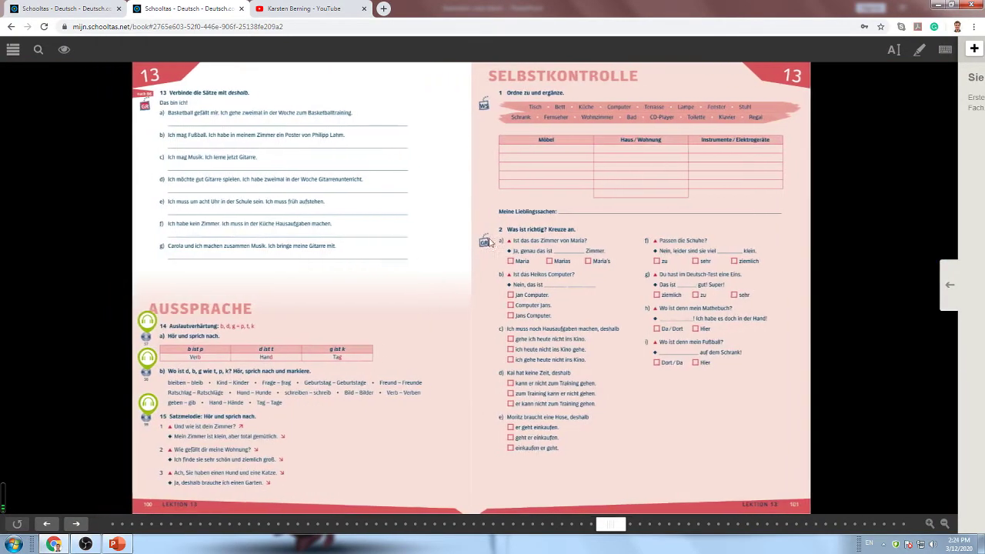
pyautogui.doubleClick(252, 127)
pyautogui.doubleClick(286, 141)
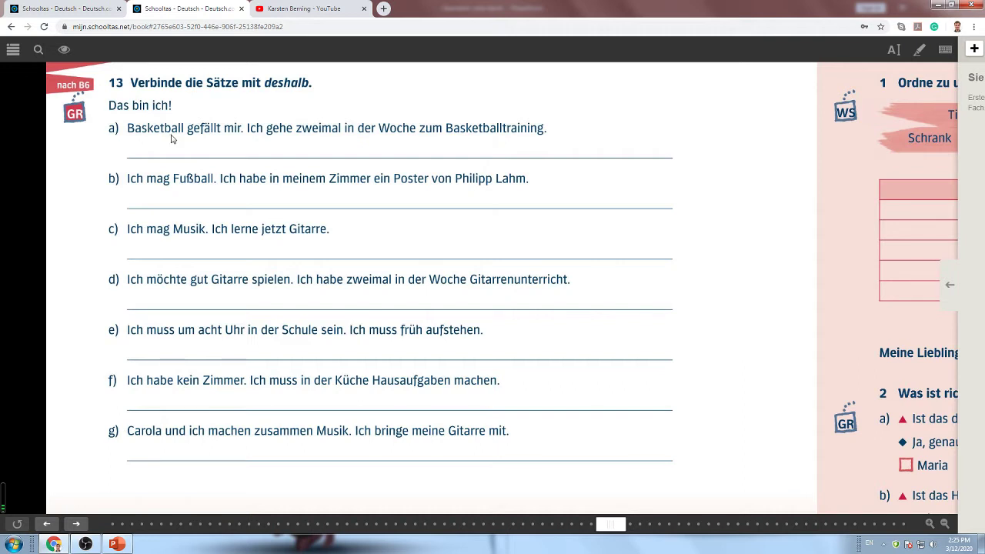
# Type 'Basketball gefaellt mir, deshalb gehe ich zweimal in der Woche zum Basketballtraining.' on line a)
pyautogui.click(895, 51)
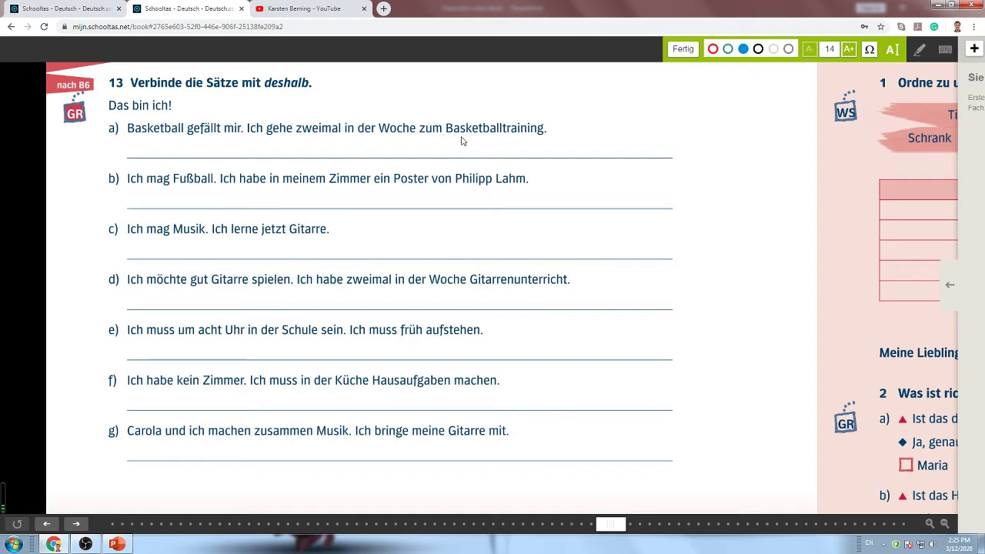
pyautogui.click(143, 150)
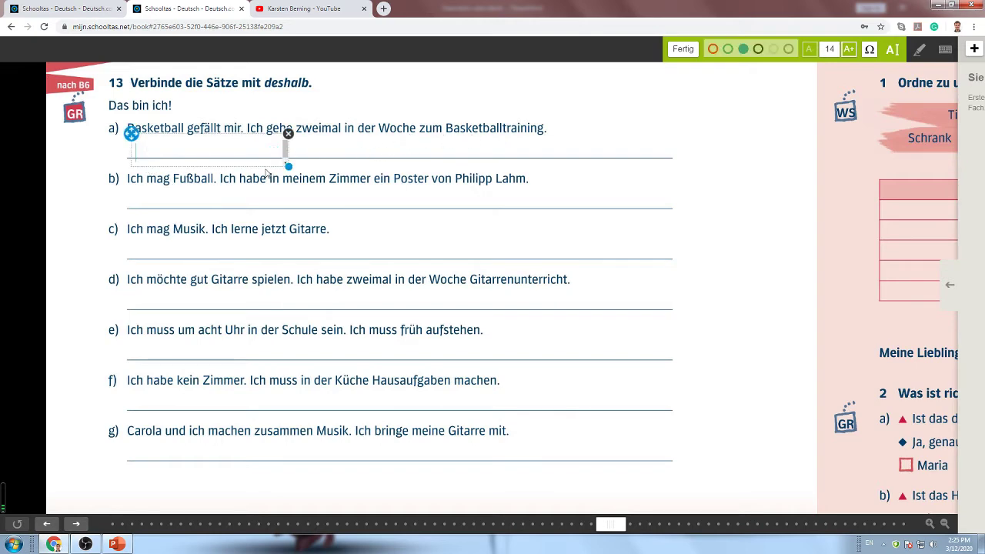
pyautogui.write('Basketball gefaellt mir.')
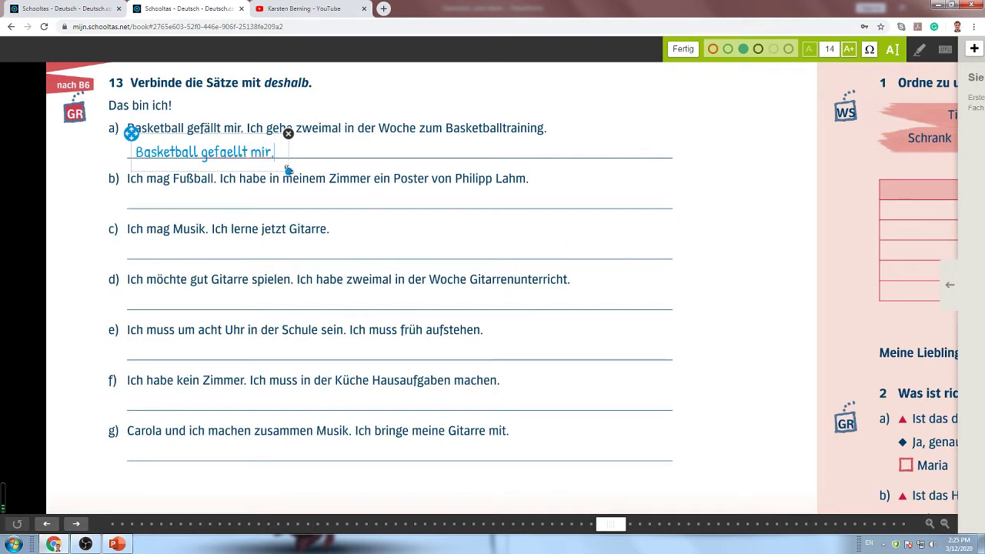
pyautogui.moveTo(288, 170); pyautogui.dragTo(751, 175)
pyautogui.write('desgal')
pyautogui.press('BackSpace')
pyautogui.press('BackSpace')
pyautogui.press('BackSpace')
pyautogui.write('halb geee ich zweimal ')
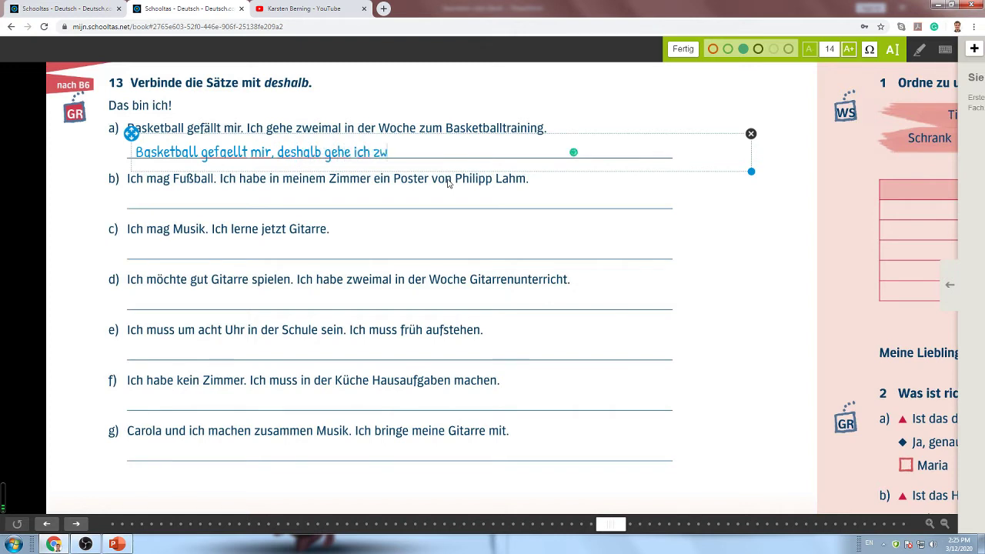
pyautogui.write('in der Woche zum Basketballtraining.')
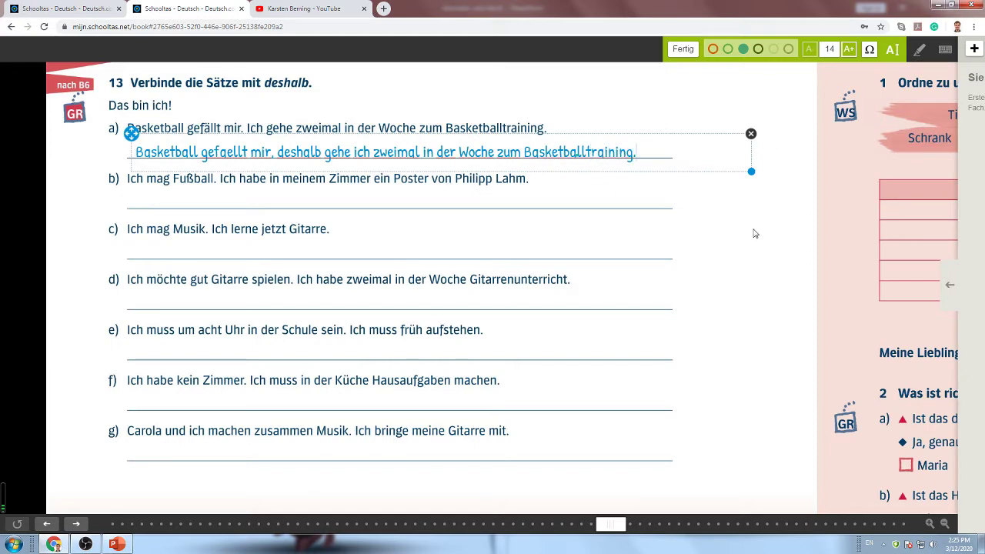
pyautogui.click(754, 234)
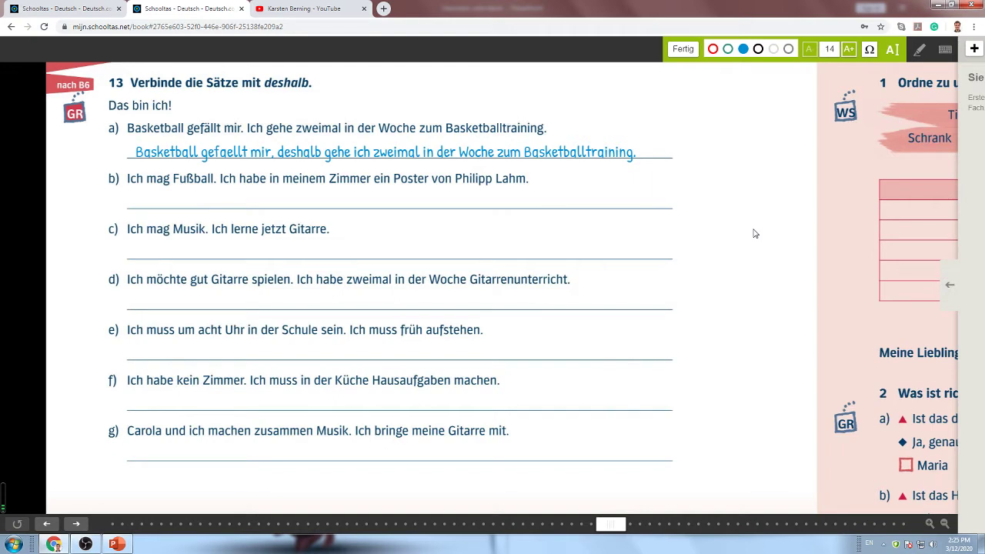
pyautogui.click(919, 48)
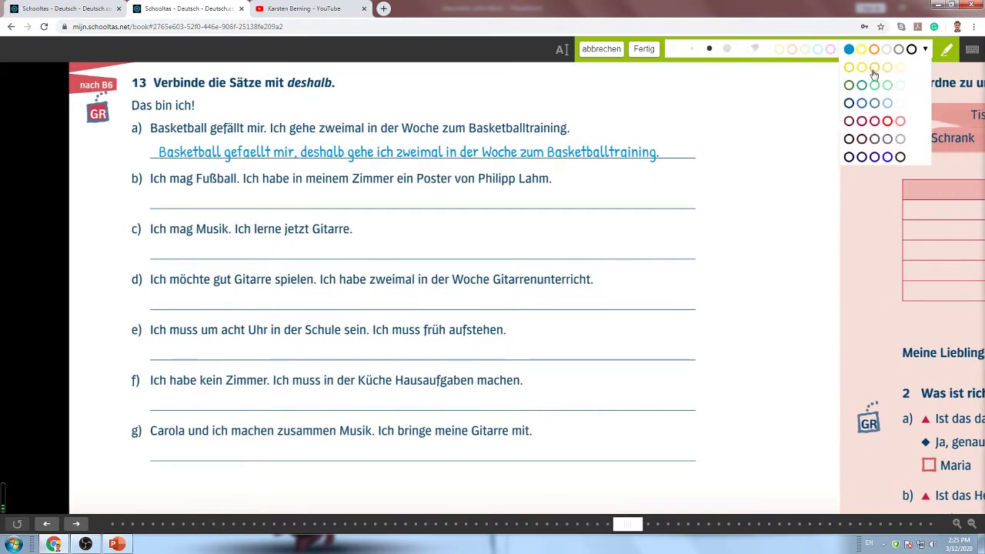
pyautogui.click(887, 121)
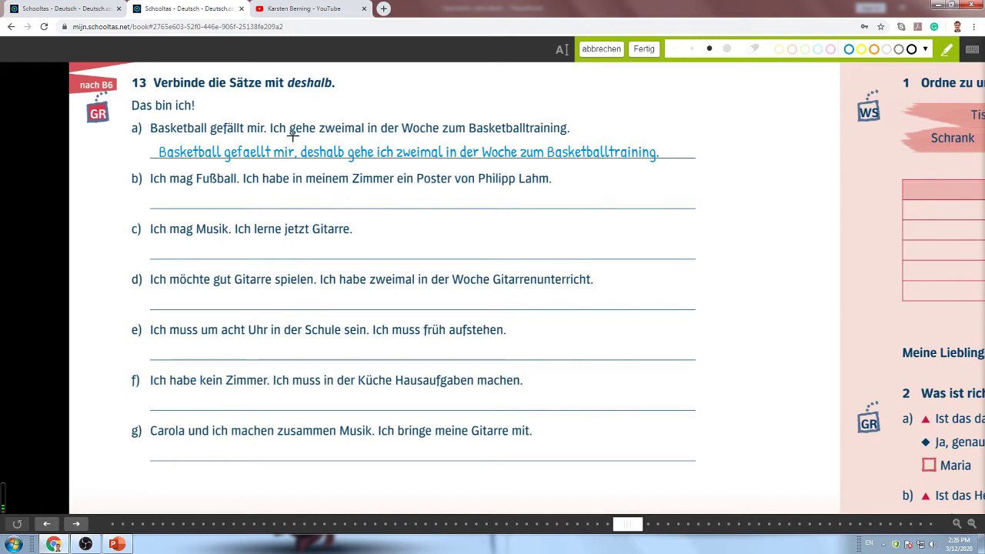
pyautogui.moveTo(289, 134); pyautogui.dragTo(316, 135)
pyautogui.click(274, 105)
pyautogui.click(301, 105)
pyautogui.click(310, 105)
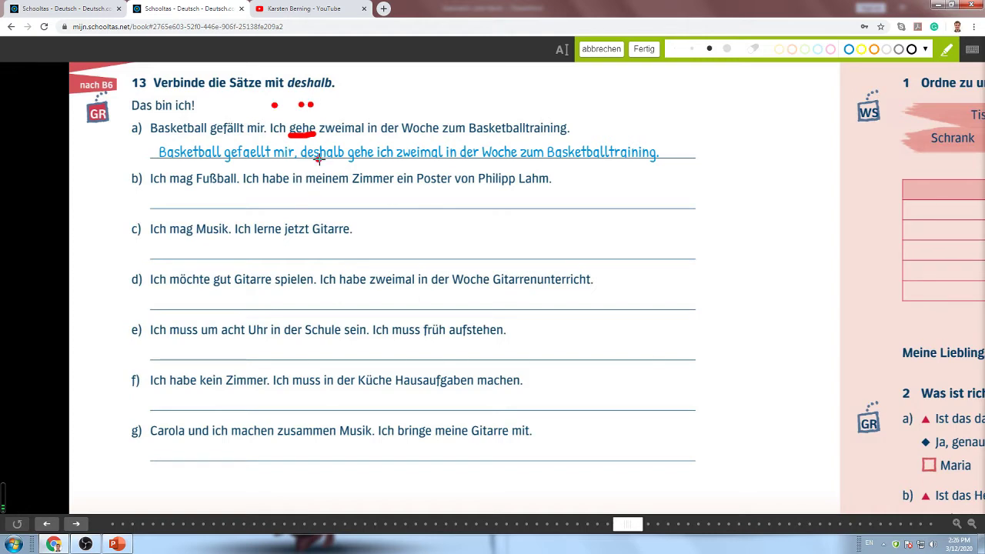
pyautogui.moveTo(316, 158)
pyautogui.mouseDown()
pyautogui.moveTo(342, 158)
pyautogui.moveTo(303, 159)
pyautogui.mouseUp()
pyautogui.click(352, 162)
pyautogui.click(362, 163)
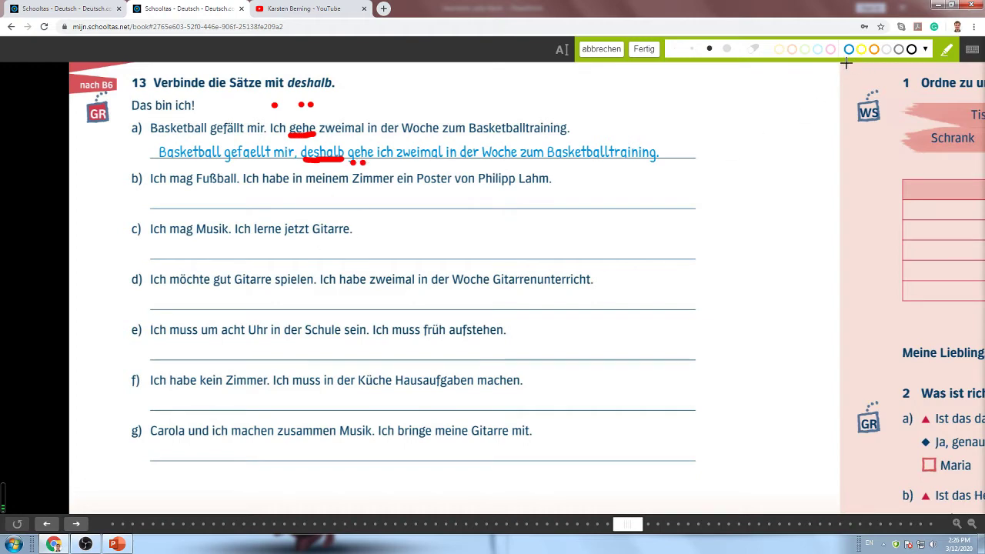
pyautogui.moveTo(807, 57)
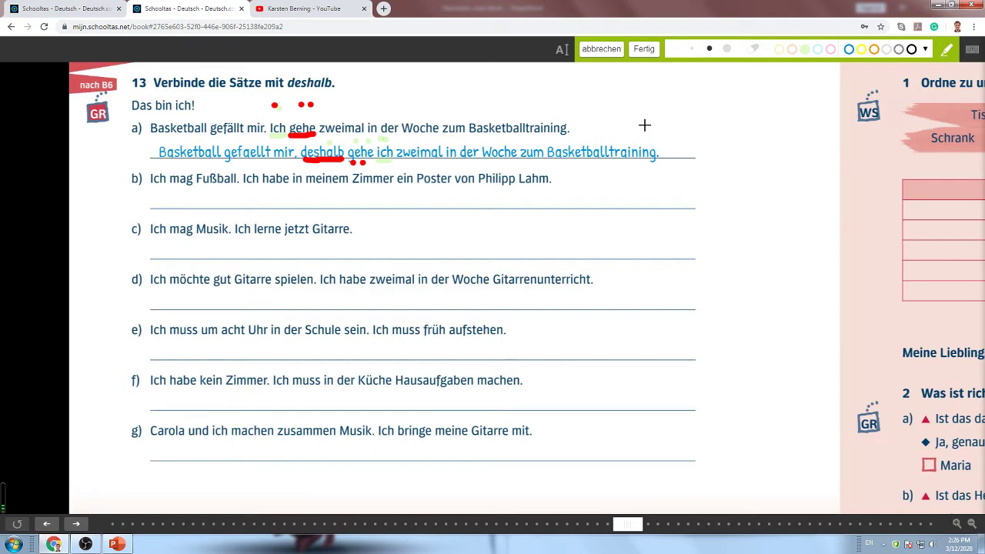
pyautogui.click(604, 54)
pyautogui.click(471, 294)
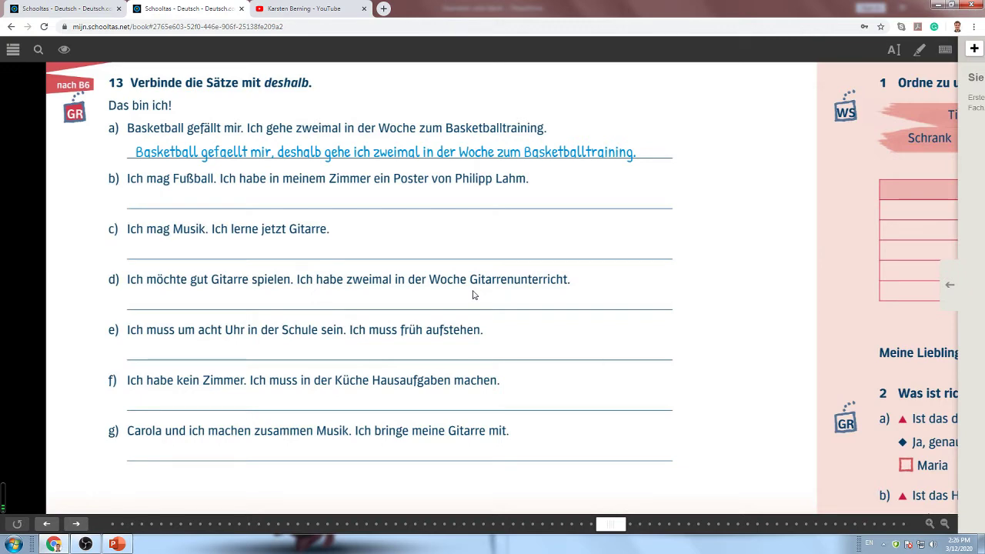
# Add the first clauses 'Ich mag Fussball' on line b) and 'Ich mag Musik' on line c)
pyautogui.click(893, 49)
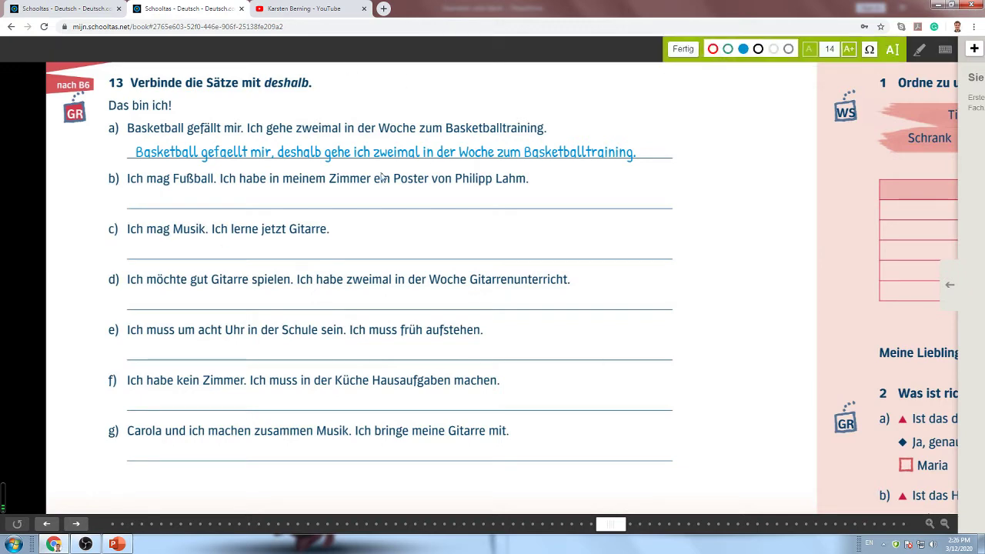
pyautogui.click(135, 194)
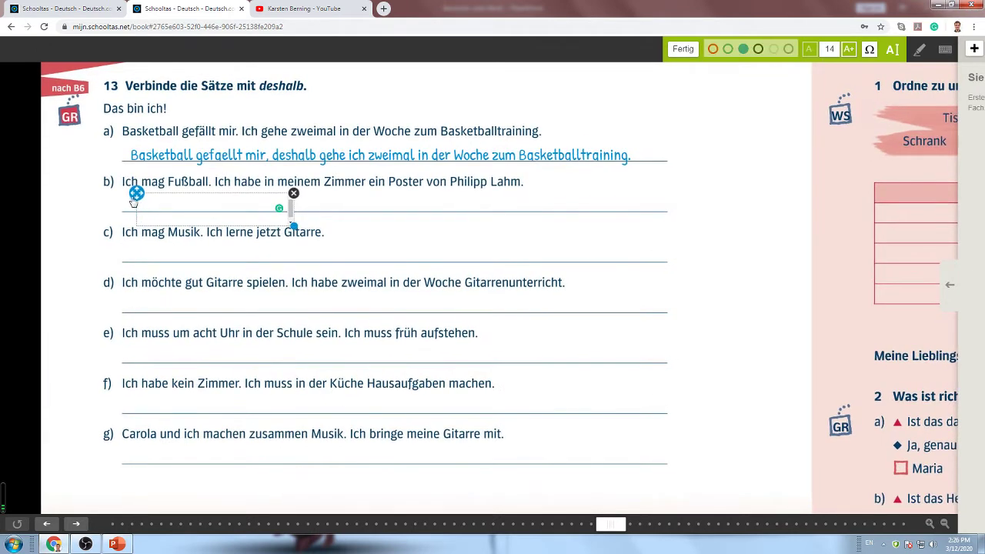
pyautogui.moveTo(135, 194)
pyautogui.mouseDown()
pyautogui.moveTo(109, 190)
pyautogui.moveTo(117, 185)
pyautogui.mouseUp()
pyautogui.write('Ich mag Fussball,')
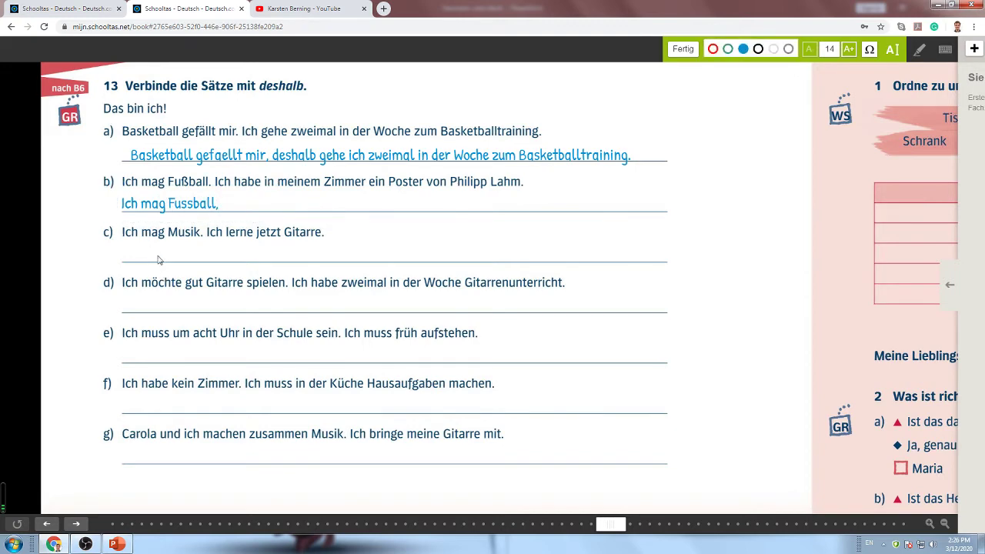
pyautogui.click(155, 257)
pyautogui.write('Ich mag')
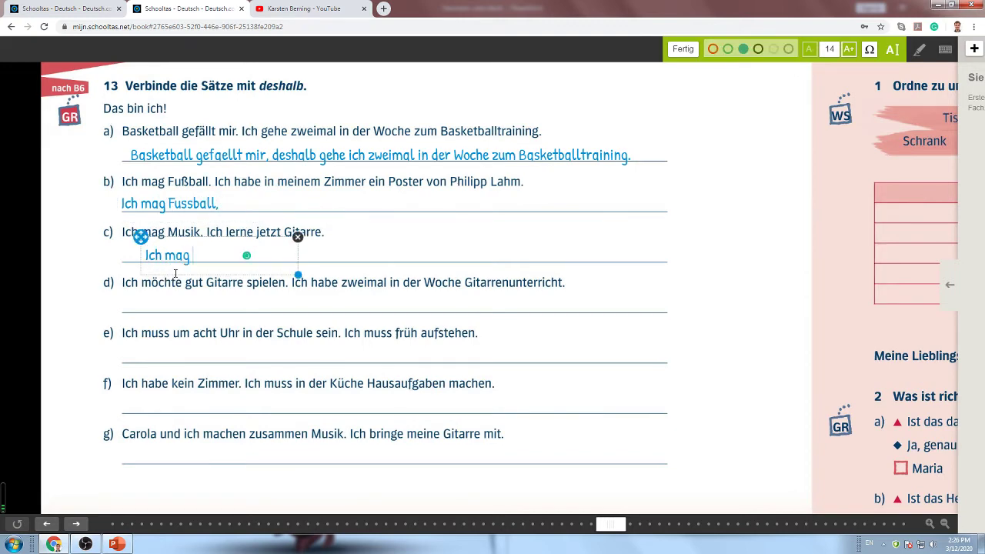
pyautogui.write(' Musik,')
pyautogui.click(141, 310)
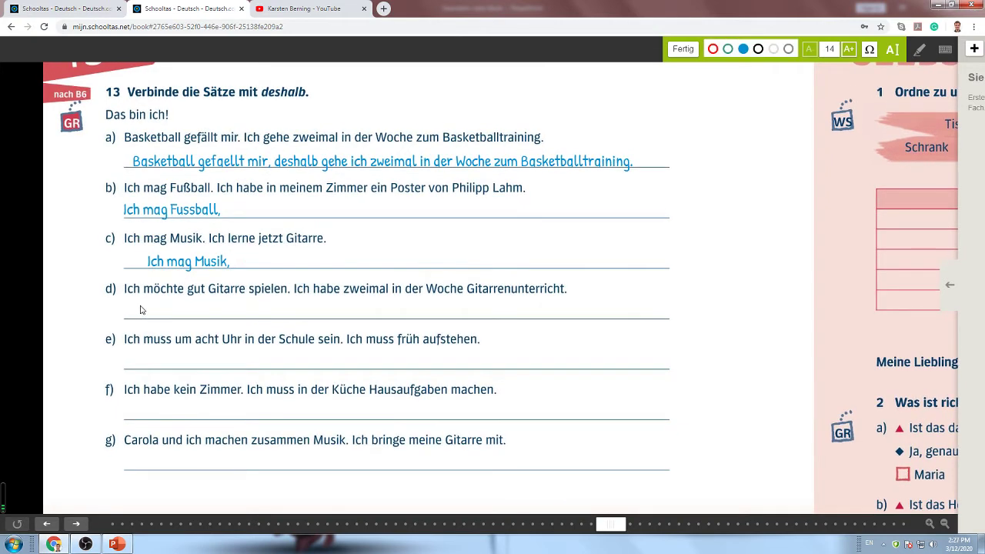
# Write 'Ich moechte gut Gitarre spielen,' on answer line d), widened to one line
pyautogui.click(140, 309)
pyautogui.write('Ich moech')
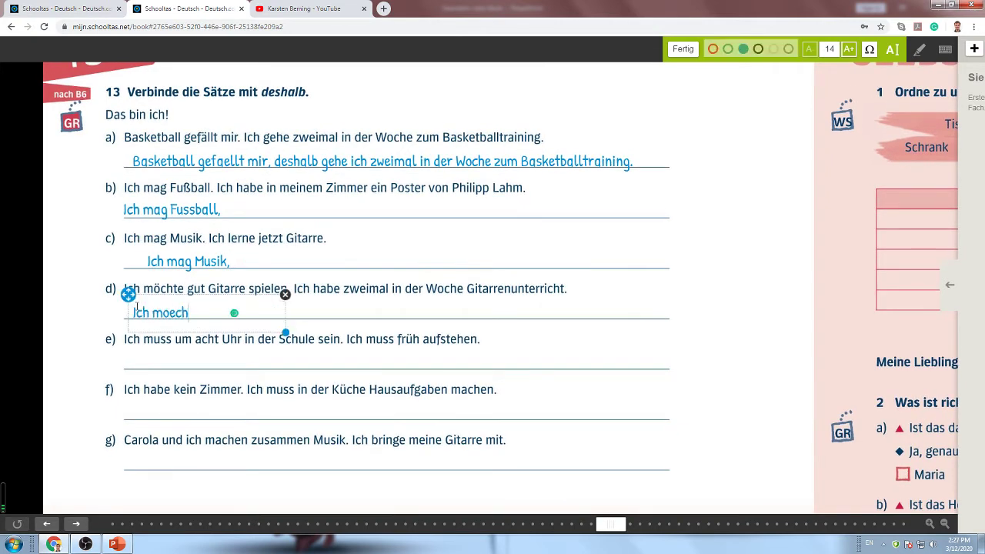
pyautogui.write('te gut Gitarre')
pyautogui.press('Return')
pyautogui.write('spielen,')
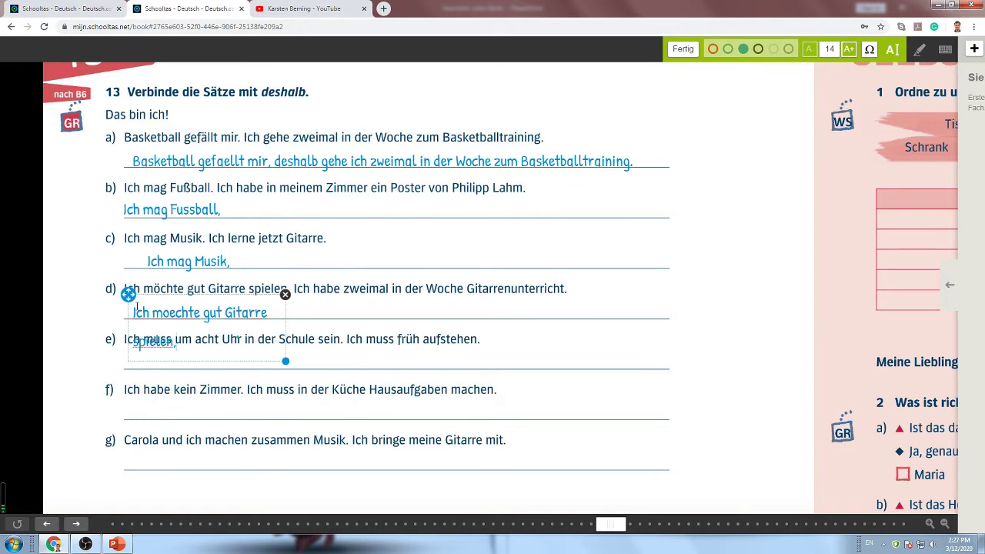
pyautogui.moveTo(275, 364)
pyautogui.mouseDown()
pyautogui.moveTo(378, 332)
pyautogui.moveTo(682, 332)
pyautogui.mouseUp()
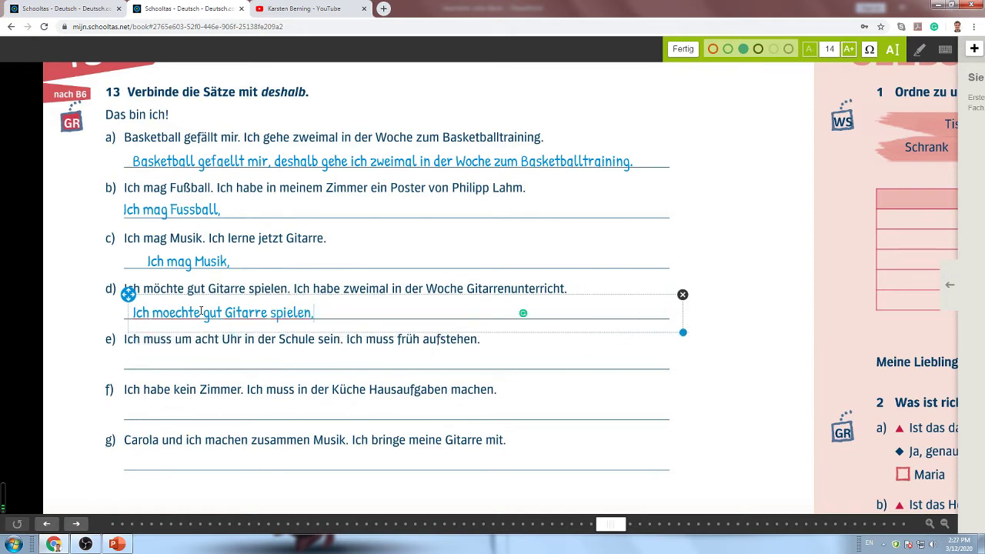
# Add 'Ich muss um acht Uhr in der Schule sein' on e) and 'Ich habe kein Zimmer' on f), widening both
pyautogui.click(148, 363)
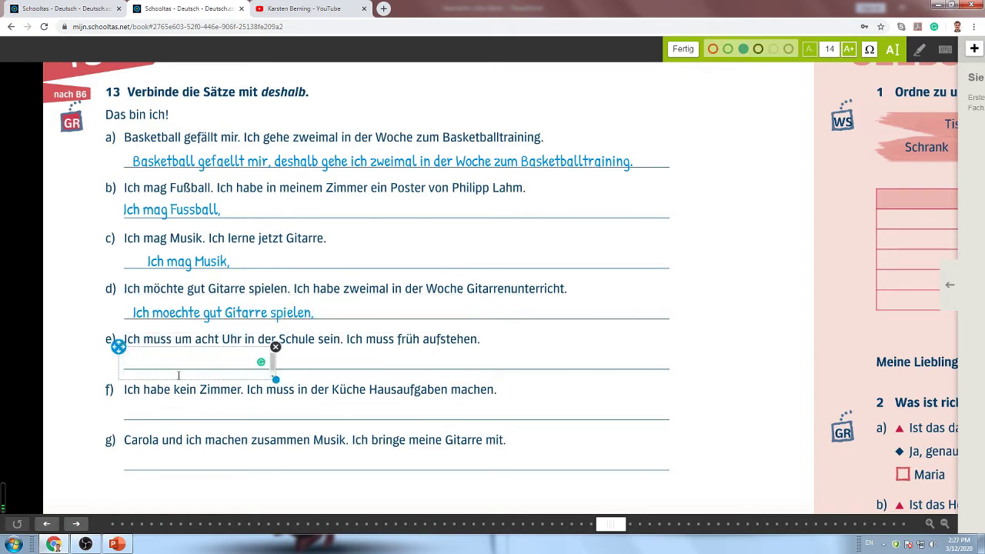
pyautogui.write('Ich muss um ac')
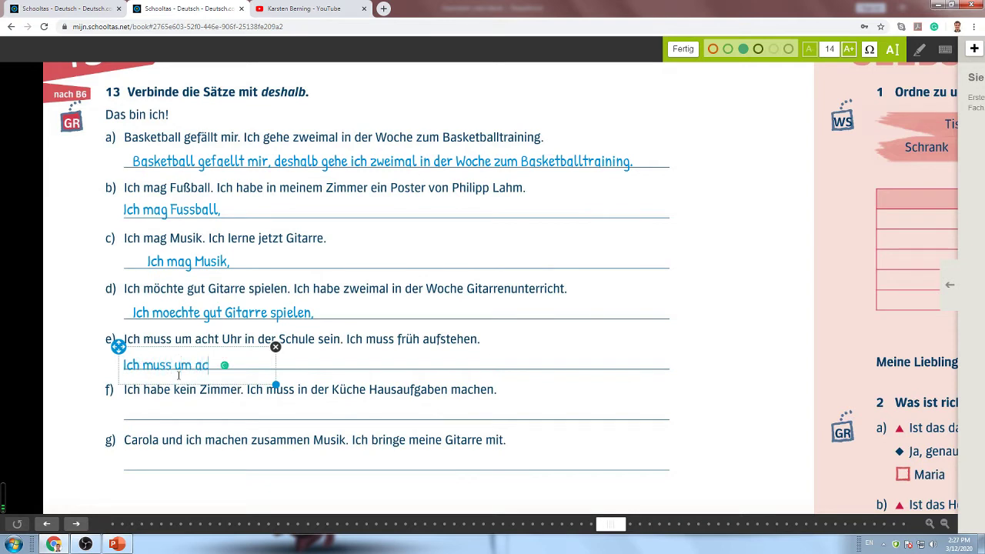
pyautogui.write('ht Uhr in d')
pyautogui.write('er Schule sein,')
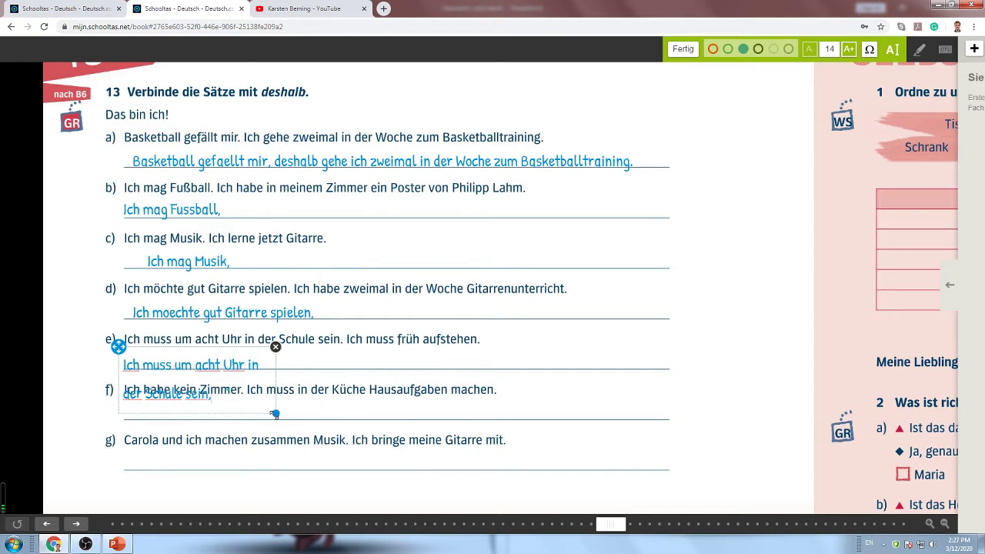
pyautogui.moveTo(276, 414); pyautogui.dragTo(526, 395)
pyautogui.click(143, 428)
pyautogui.click(129, 417)
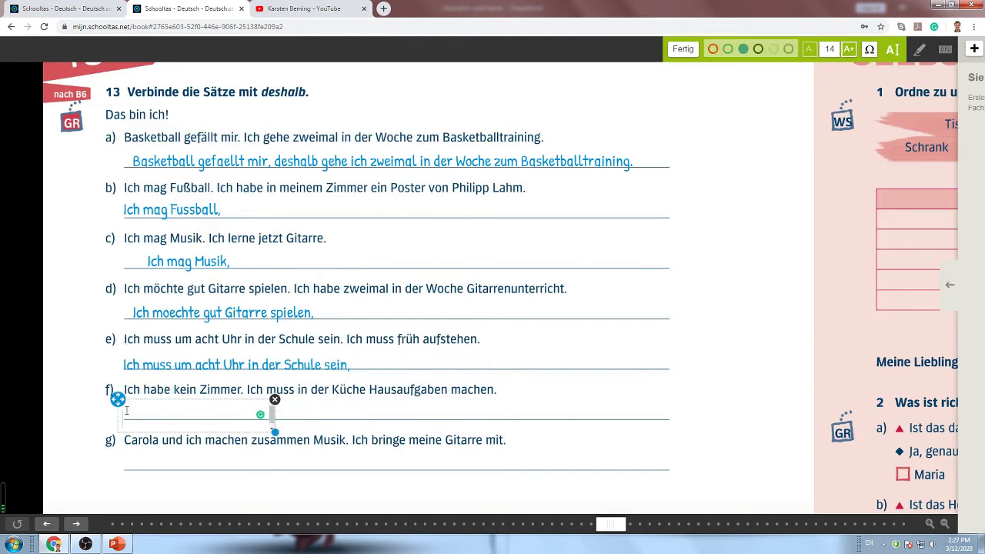
pyautogui.write('Ich habe kein Zimmer,')
pyautogui.rightClick(158, 431)
pyautogui.press('Escape')
pyautogui.moveTo(274, 437); pyautogui.dragTo(704, 437)
# Write 'Carola und ich machen zusammen Musik,' on answer line g), widened to one line
pyautogui.click(121, 460)
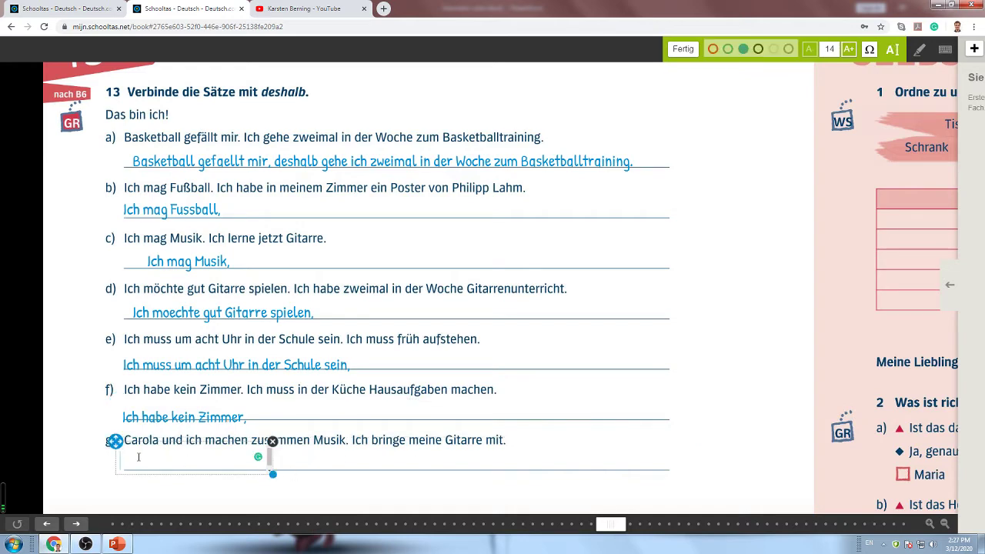
pyautogui.write('Carola und ich m')
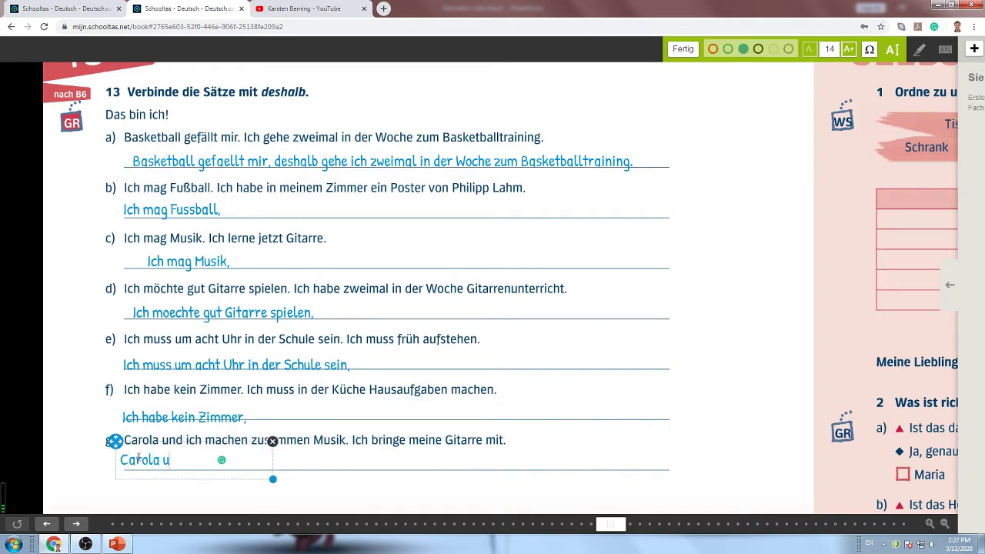
pyautogui.write('achen')
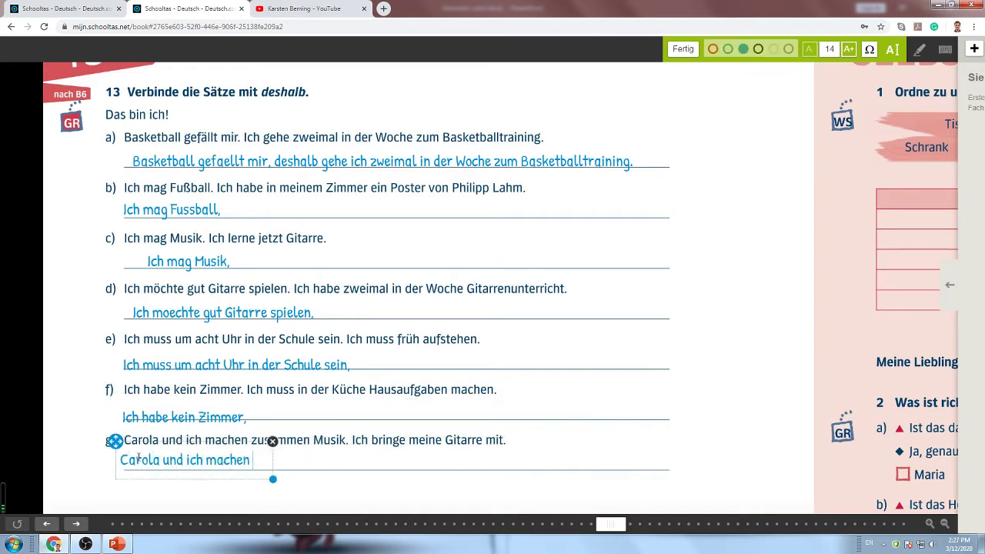
pyautogui.press('Return')
pyautogui.write('zussamme')
pyautogui.press('BackSpace')
pyautogui.press('BackSpace')
pyautogui.press('BackSpace')
pyautogui.write('ammen Musik,')
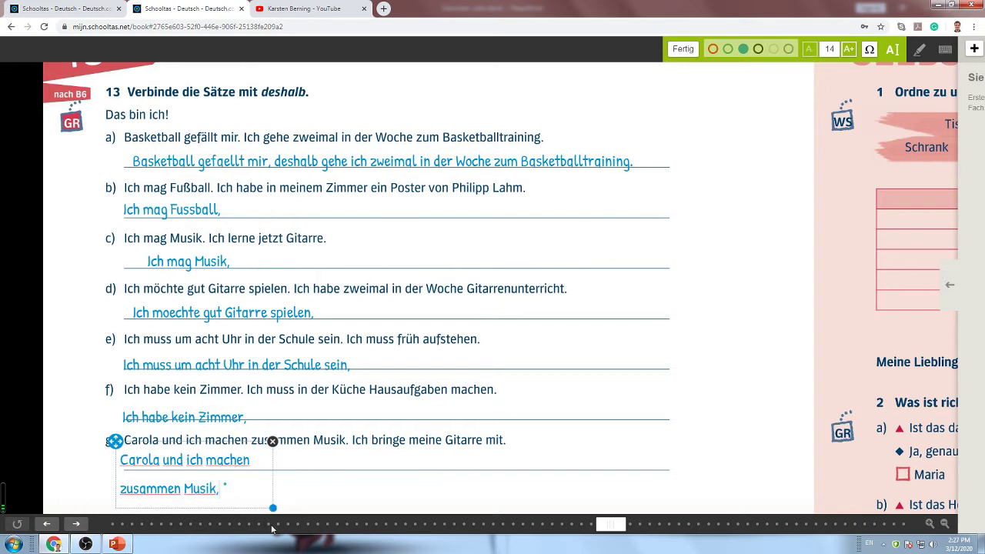
pyautogui.moveTo(272, 508)
pyautogui.mouseDown()
pyautogui.moveTo(523, 478)
pyautogui.moveTo(729, 479)
pyautogui.mouseUp()
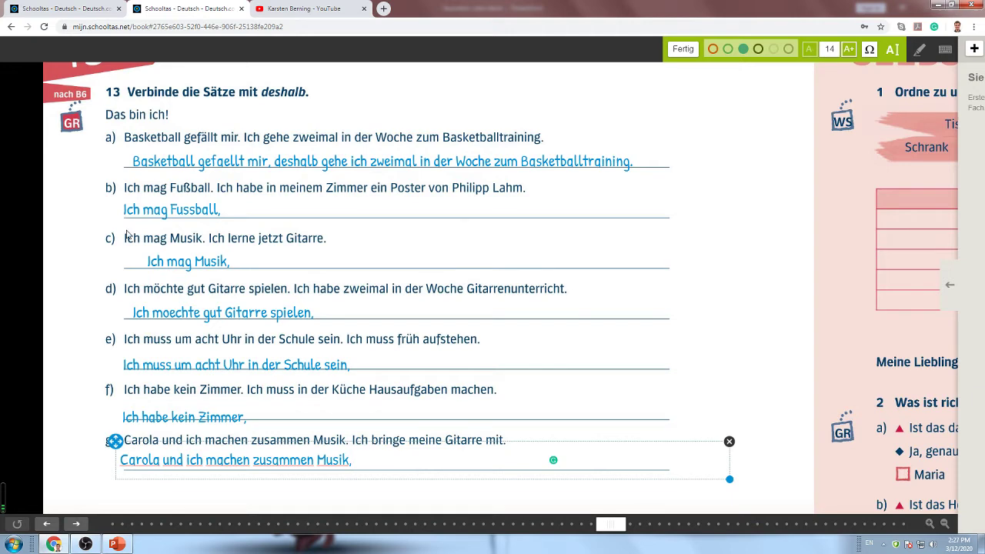
# Widen answer b) and add 'deshalb habe ich in meinem Zimmer ein Poster von Phillpp Lahm.'
pyautogui.click(184, 213)
pyautogui.moveTo(276, 230); pyautogui.dragTo(733, 229)
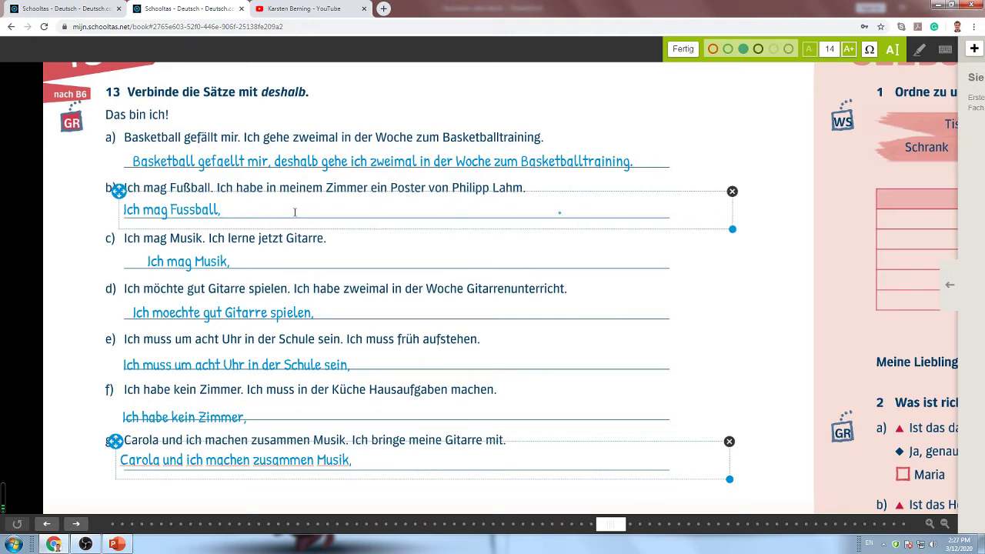
pyautogui.write('deshalb')
pyautogui.write('habe ich in meinem Zimmer ein Poster von Phill')
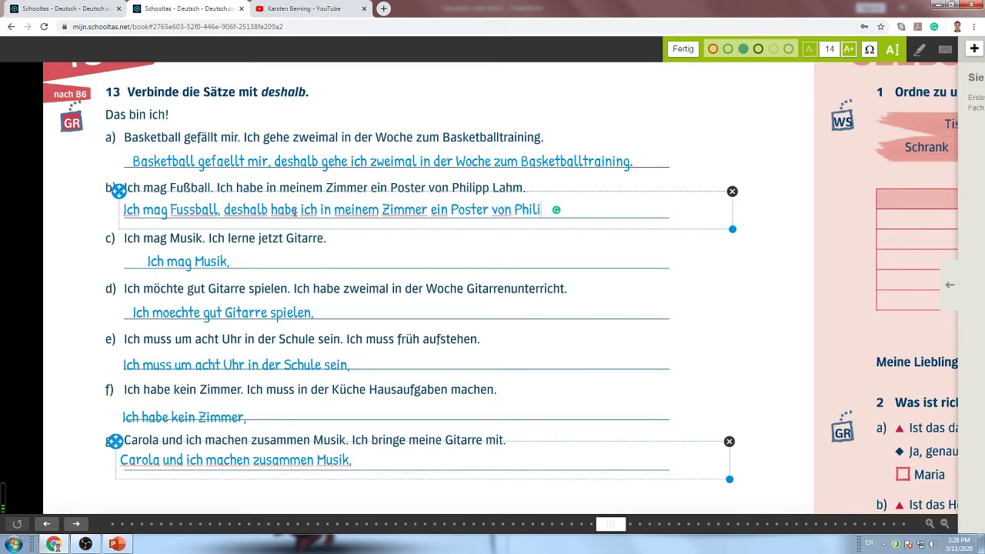
pyautogui.write('pp Lahm.')
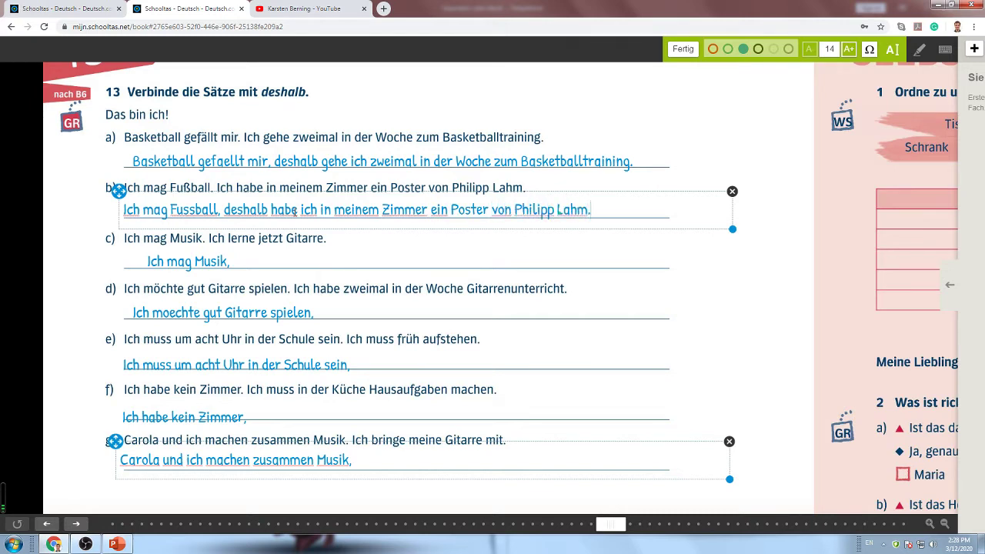
# Reposition and widen answer c), then add 'deshalb lerne ich jetzt Gitarre.'
pyautogui.click(182, 263)
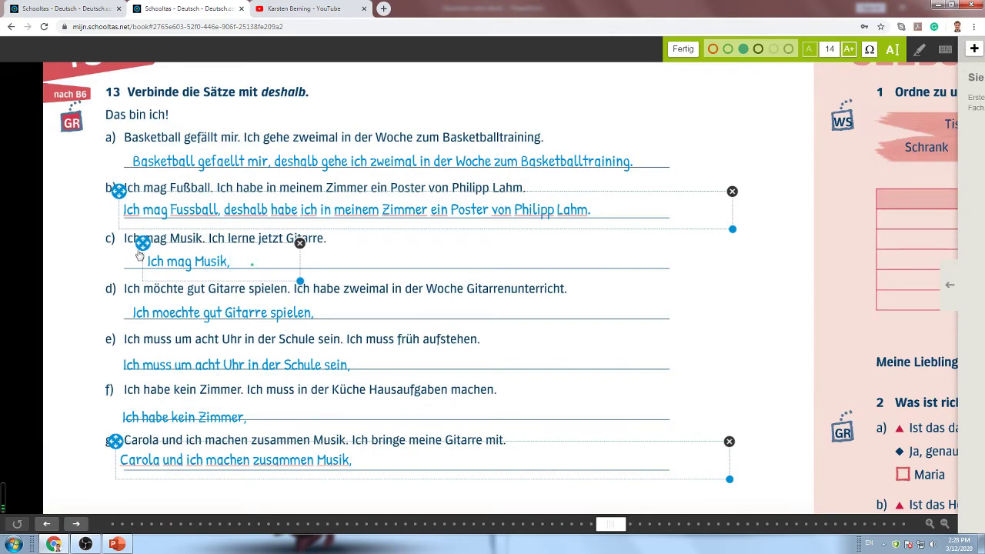
pyautogui.moveTo(143, 240); pyautogui.dragTo(119, 245)
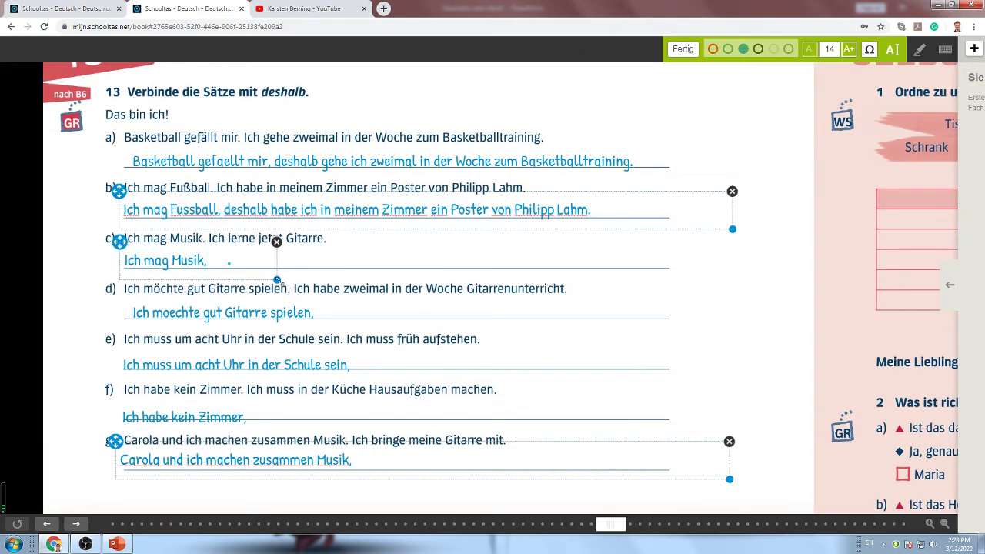
pyautogui.moveTo(277, 280); pyautogui.dragTo(737, 270)
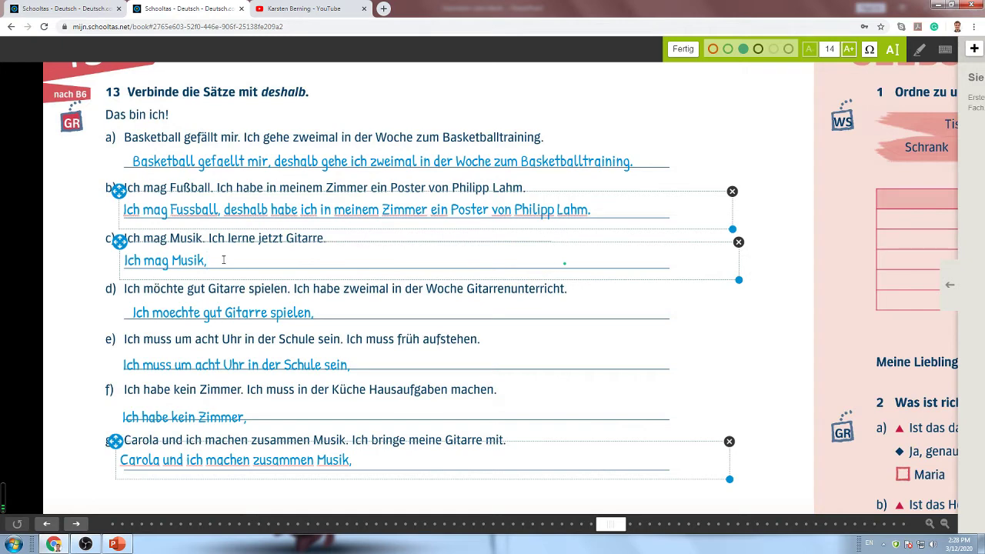
pyautogui.write('deshalb lerne ich')
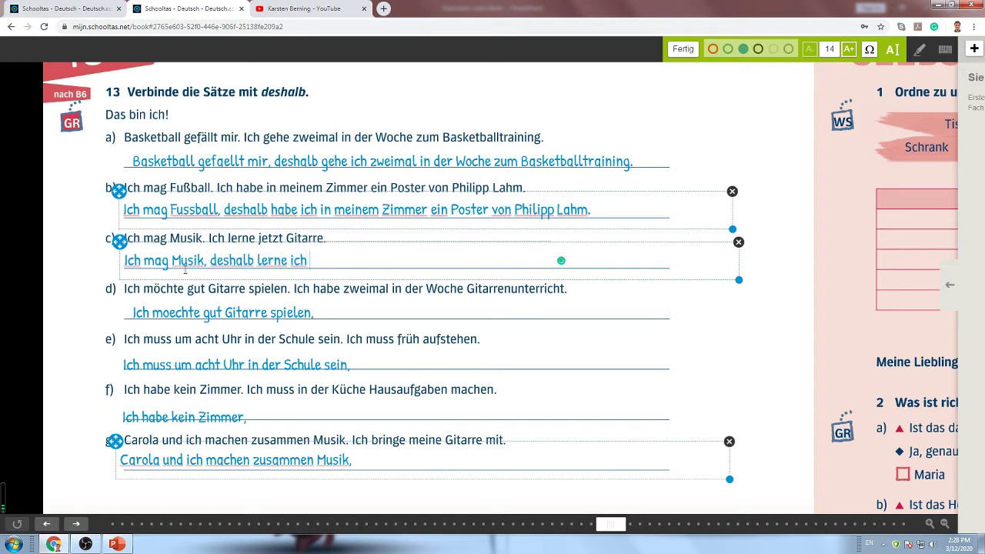
pyautogui.write(' jetzt Gita')
pyautogui.write('rre.')
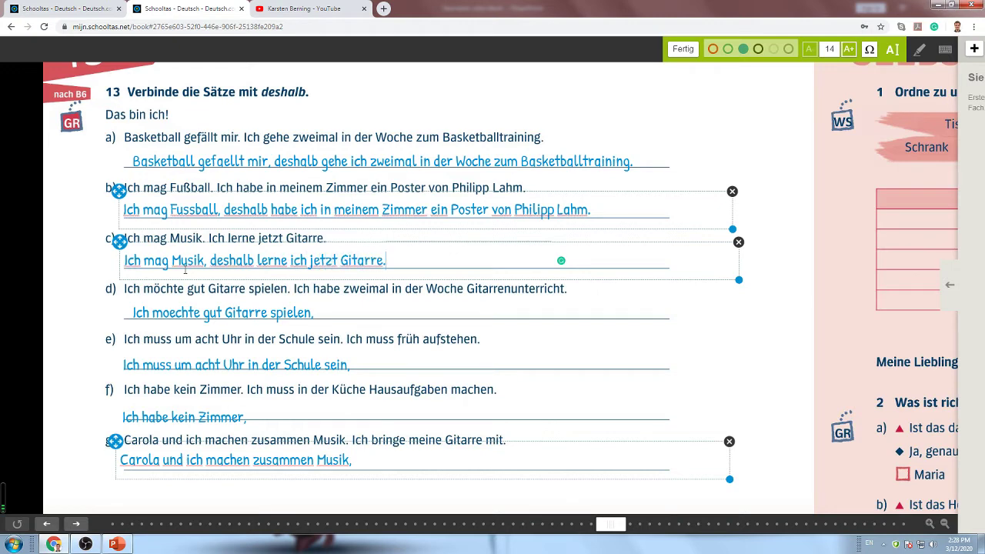
# End d) with 'deshalb habe ich zweimal in der Woche Gitarrenunterricht.' and e) with 'deshalb muss ich frueh aufstehen.'
pyautogui.click(293, 304)
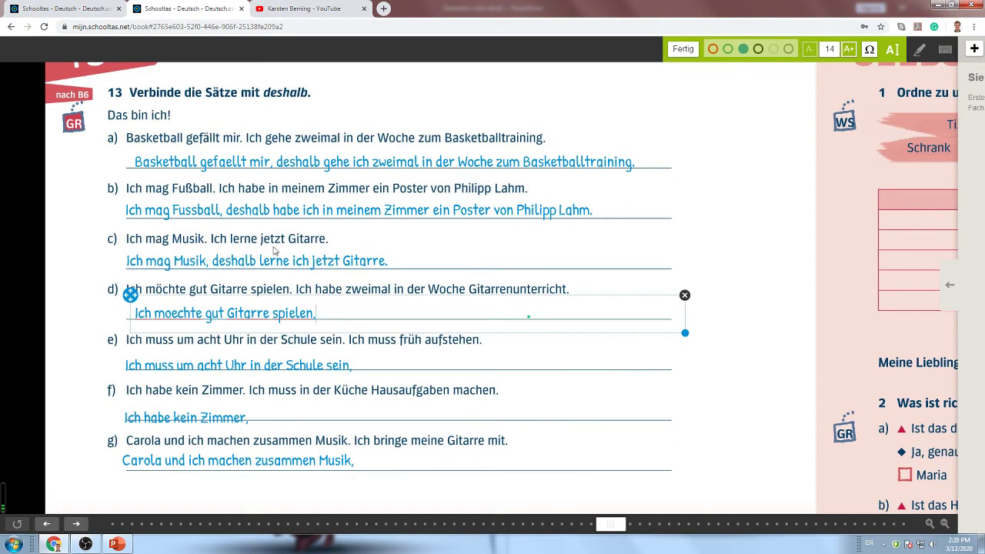
pyautogui.write('deshalb')
pyautogui.write(' habe ich zweimal in der Woche Gitarrenunterricht.')
pyautogui.click(337, 361)
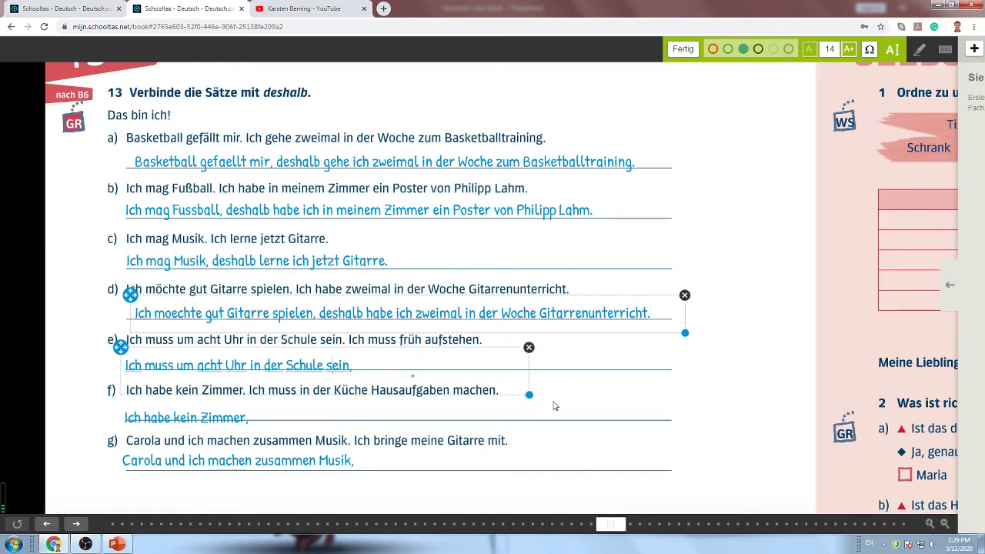
pyautogui.moveTo(529, 395); pyautogui.dragTo(746, 385)
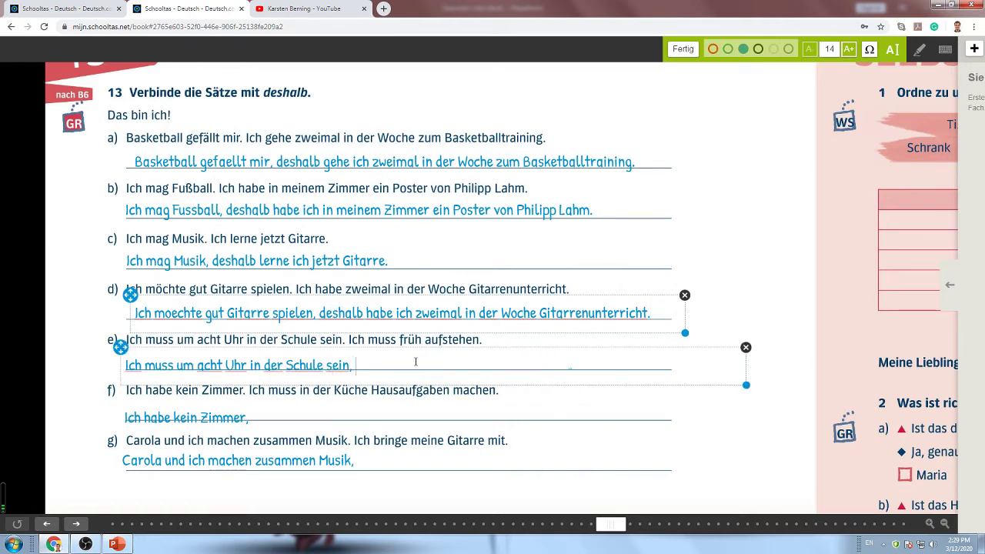
pyautogui.write('deshal')
pyautogui.write('b muss ich f')
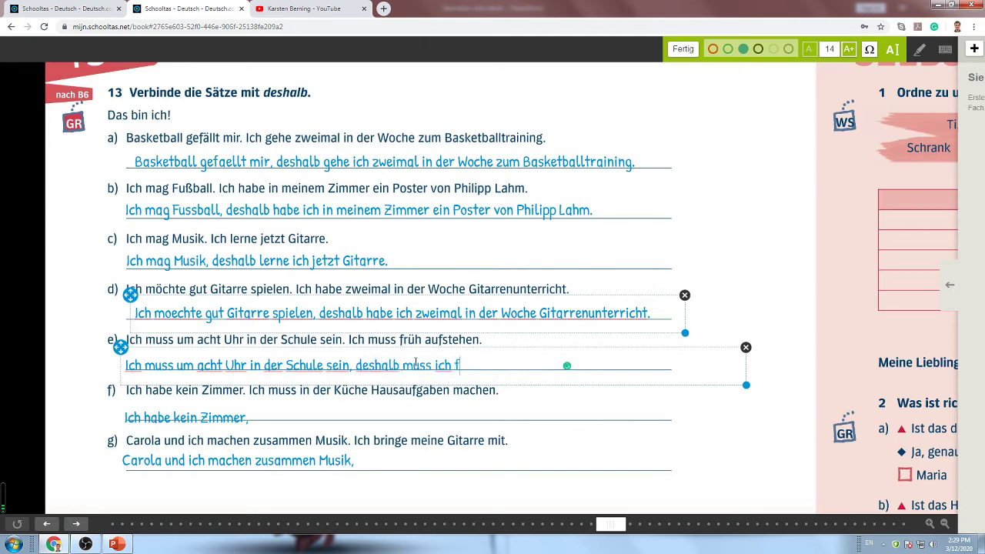
pyautogui.write('rueh aufstehen.')
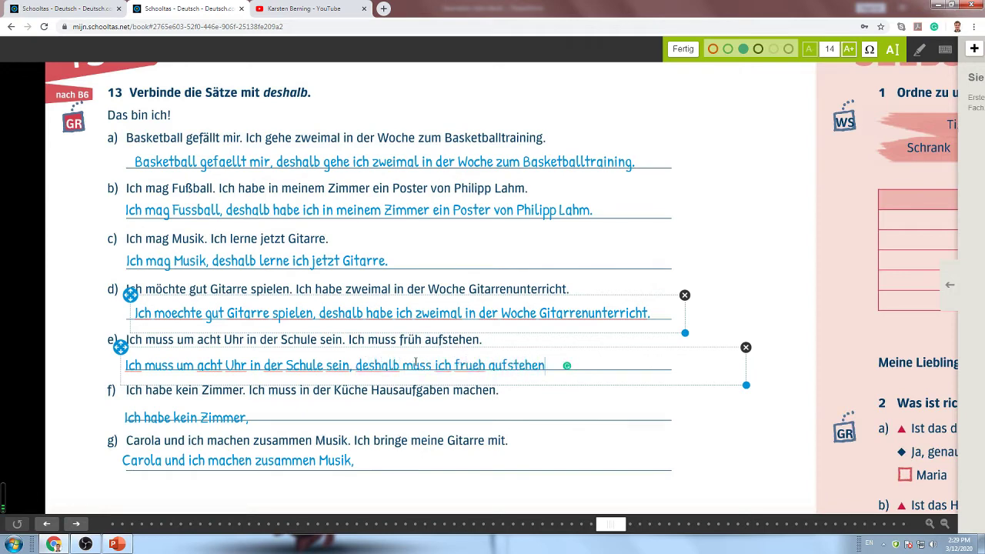
pyautogui.click(228, 416)
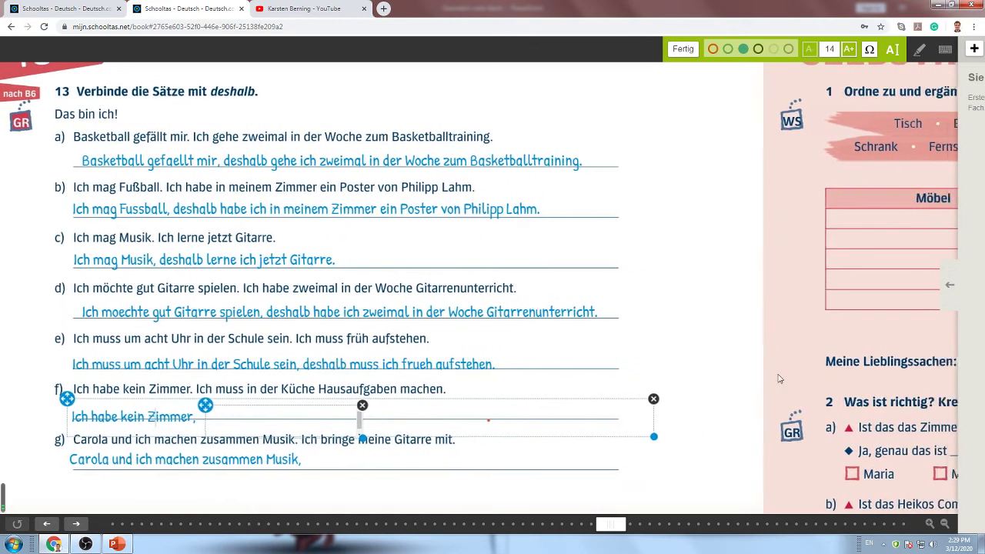
# Add 'deshalb muss ich in der Kueche Hausaufgaben machen.' to f) and 'deshalb bringe ich meine Gitarre mit.' to g)
pyautogui.moveTo(72, 401); pyautogui.dragTo(74, 394)
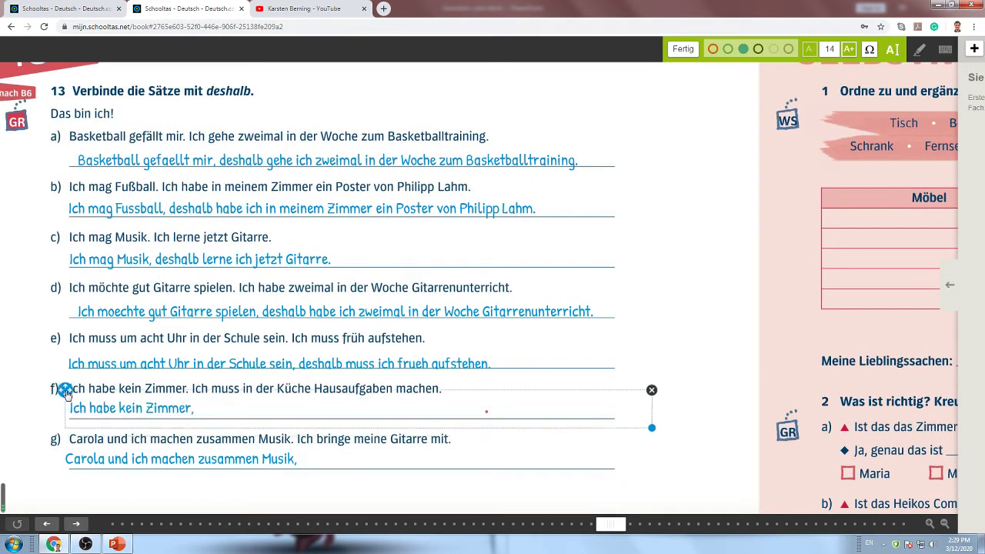
pyautogui.write('deshalb muss ich')
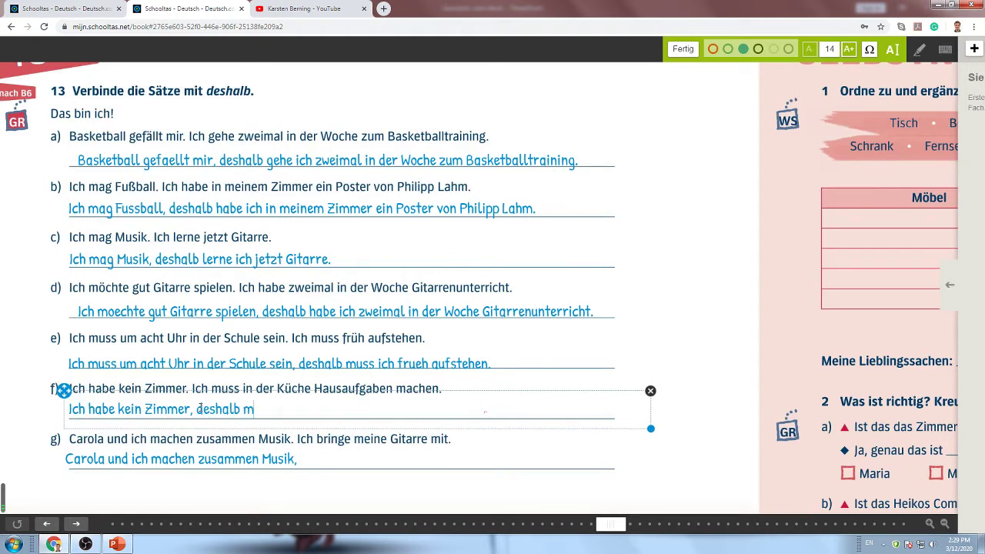
pyautogui.write(' in der')
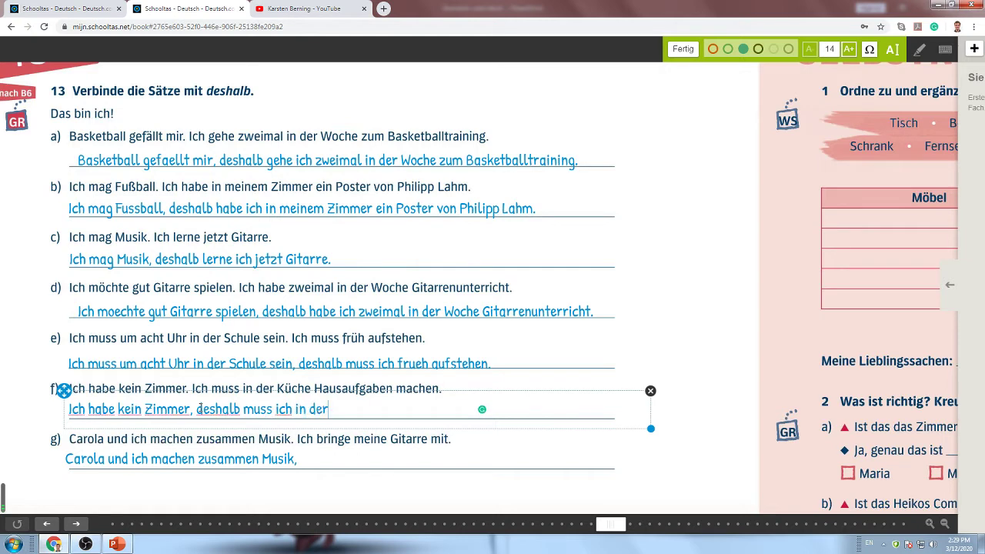
pyautogui.write(' Kueche Hausauf')
pyautogui.write('gaben machen.')
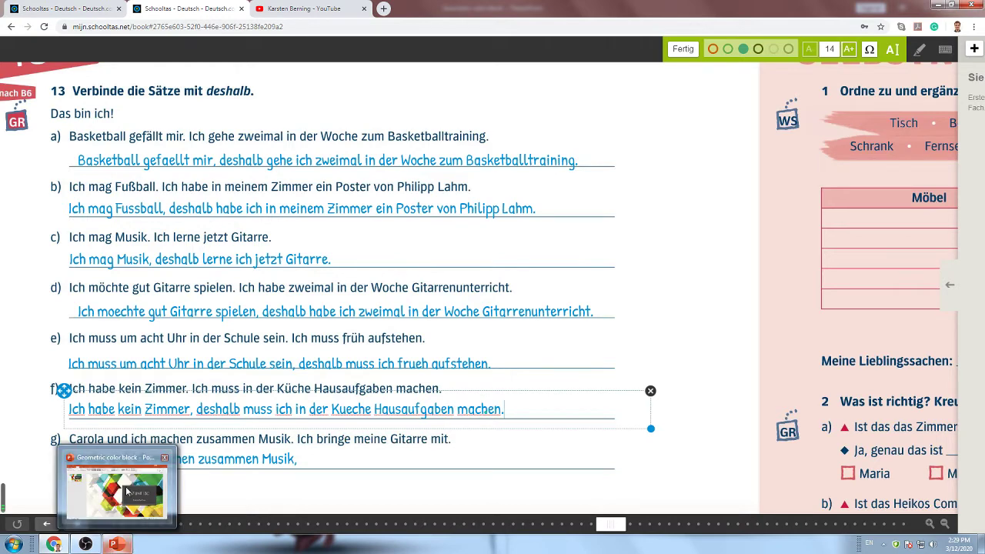
pyautogui.click(312, 456)
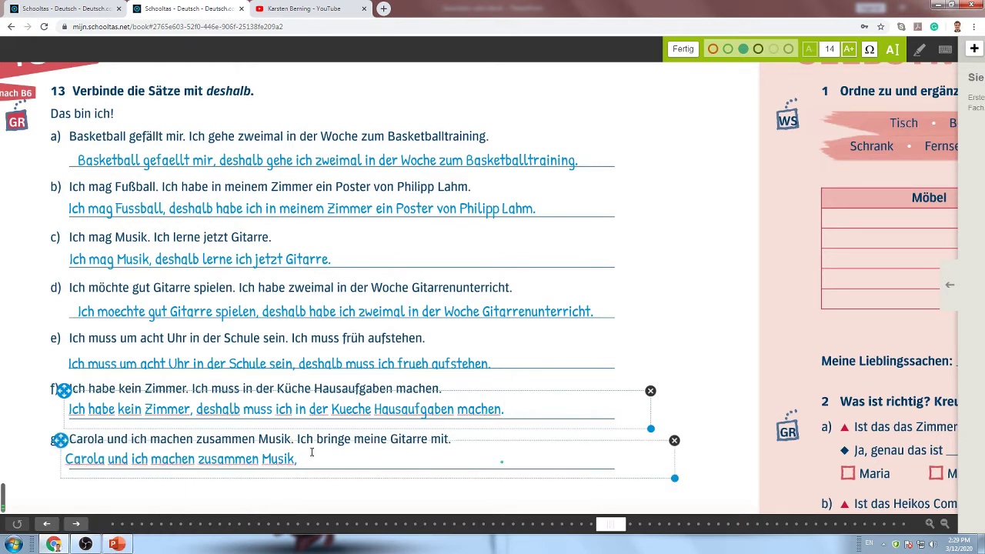
pyautogui.write(' deshalb ')
pyautogui.write('bringe ich mein')
pyautogui.write('e Giat')
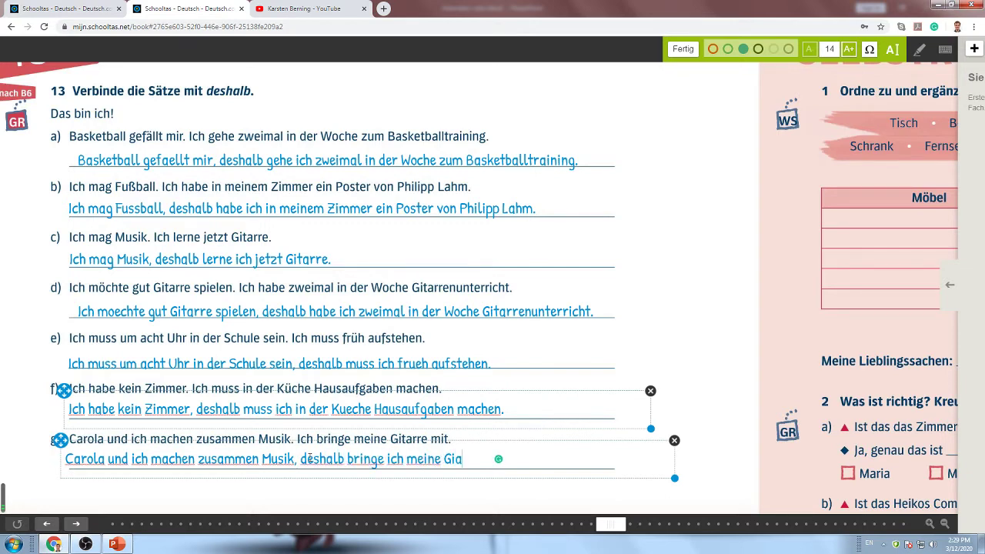
pyautogui.press('BackSpace')
pyautogui.write('tarre mit.')
pyautogui.click(659, 348)
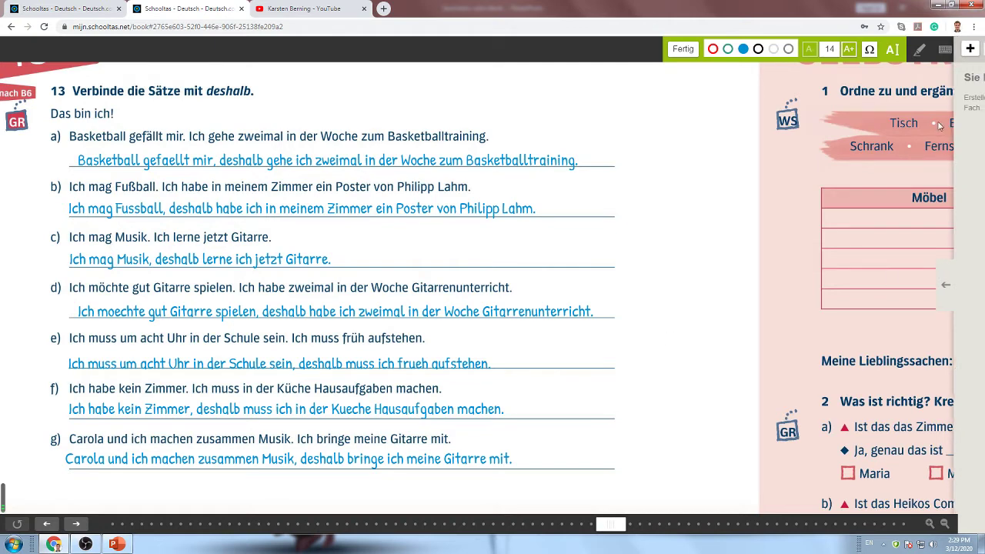
# Draw blue underlines under the final b of Verb, d of Hand and g of Tag in 14a
pyautogui.scroll(-6, 519, 358)
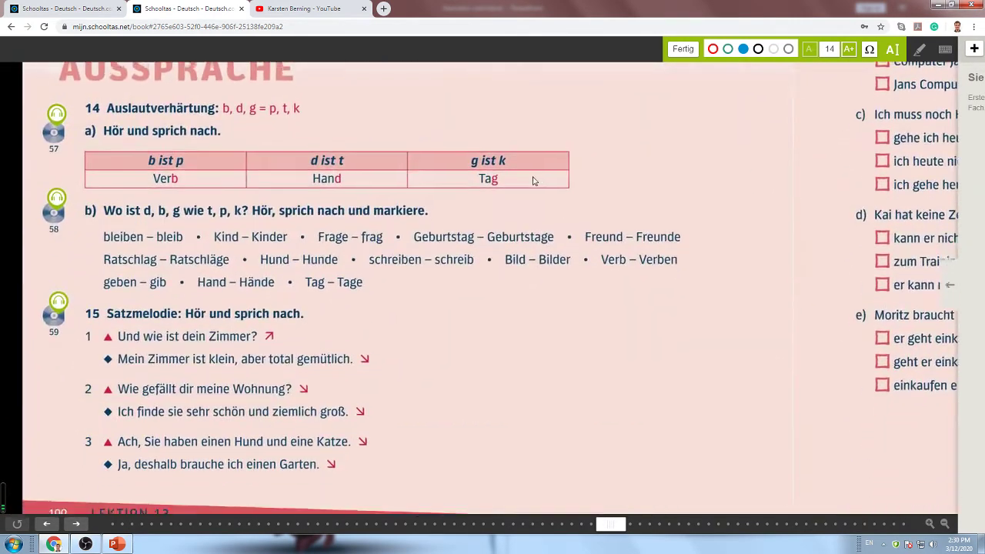
pyautogui.moveTo(533, 180); pyautogui.dragTo(538, 160)
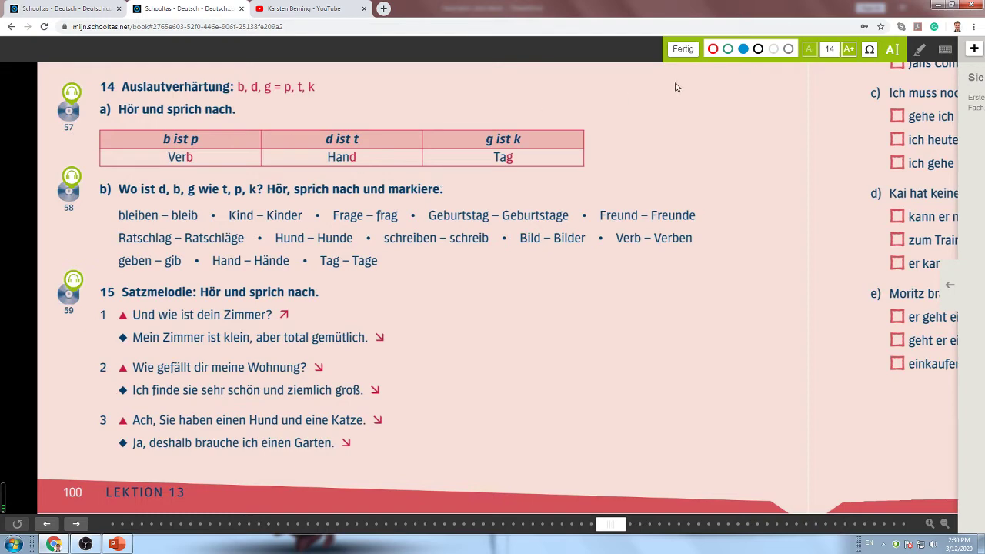
pyautogui.click(920, 49)
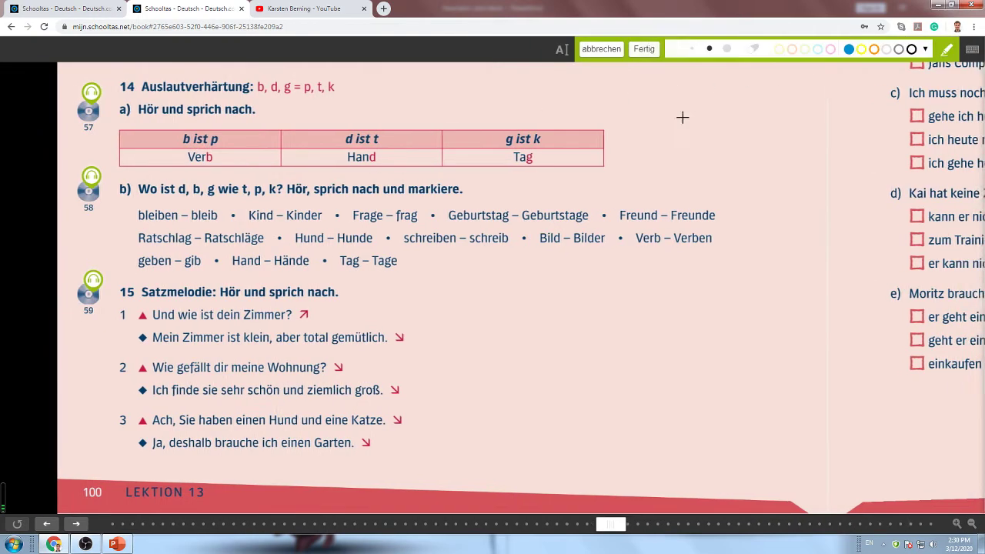
pyautogui.moveTo(204, 163); pyautogui.dragTo(218, 164)
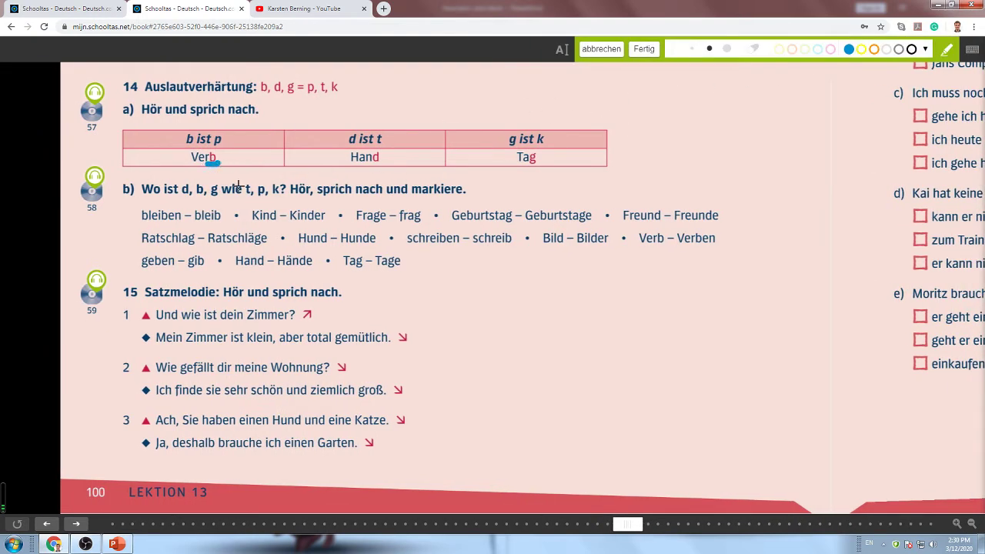
pyautogui.moveTo(367, 163); pyautogui.dragTo(386, 164)
pyautogui.moveTo(524, 165); pyautogui.dragTo(536, 165)
# Discard the blue underlines from the exercise 14a table
pyautogui.click(846, 77)
pyautogui.click(604, 49)
pyautogui.click(483, 294)
# Add blue notes 'Hant' and 'Tak' above the d ist t and g ist k columns
pyautogui.click(892, 49)
pyautogui.click(350, 112)
pyautogui.moveTo(346, 91); pyautogui.dragTo(315, 100)
pyautogui.write('Hand')
pyautogui.press('BackSpace')
pyautogui.write('t')
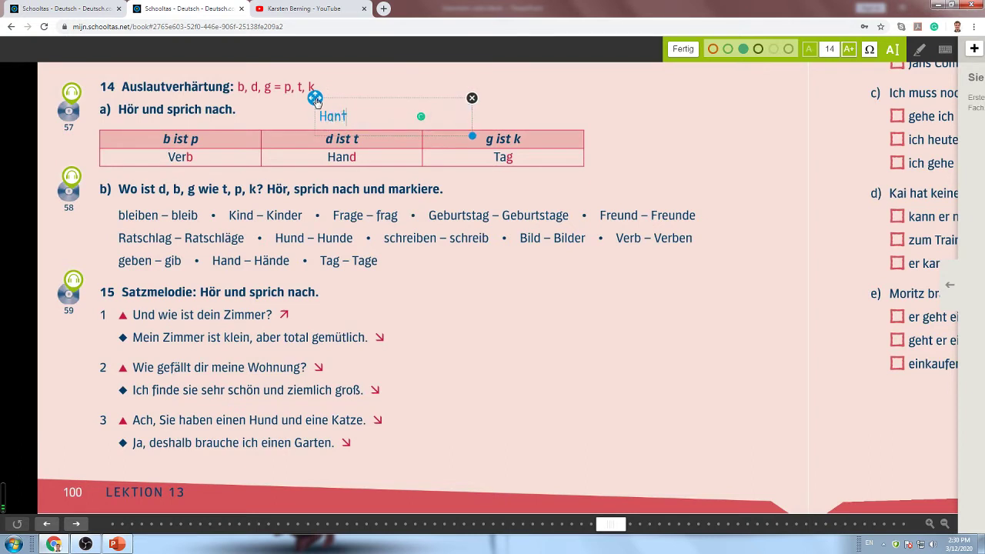
pyautogui.moveTo(316, 101); pyautogui.dragTo(325, 101)
pyautogui.click(515, 105)
pyautogui.click(495, 103)
pyautogui.write('Tak')
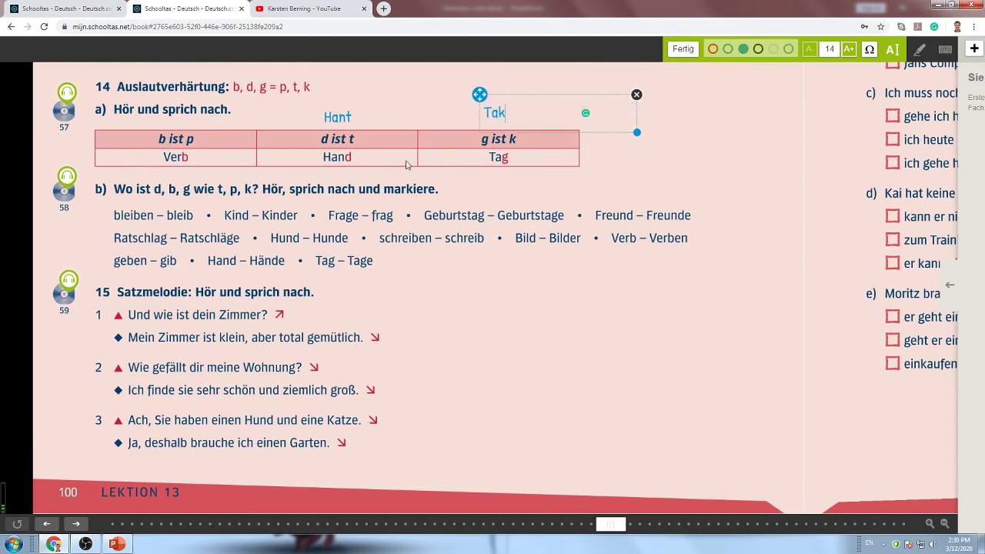
pyautogui.click(462, 188)
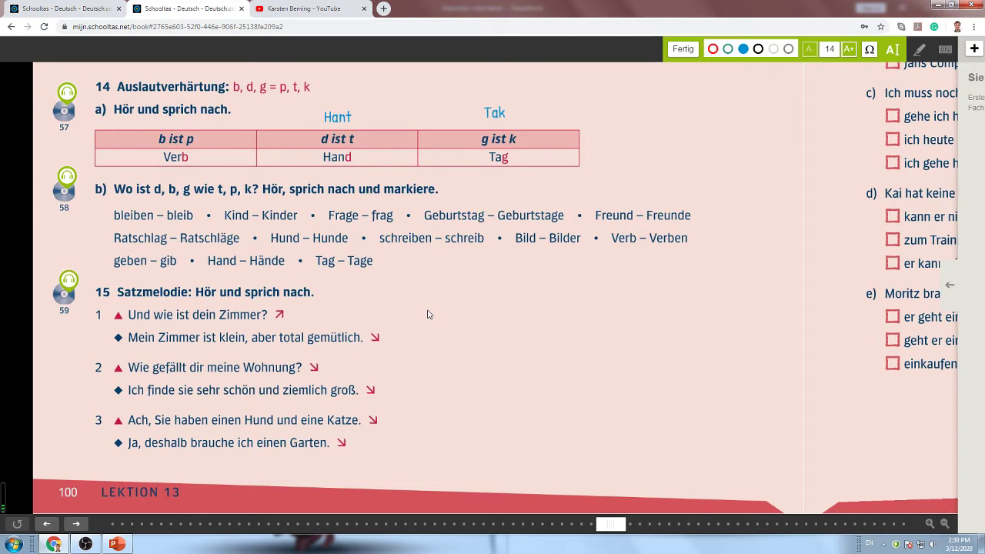
# Add a 'Hund' note beside exercise 15 with 'Hunt' typed beneath it
pyautogui.click(528, 310)
pyautogui.write('Hun')
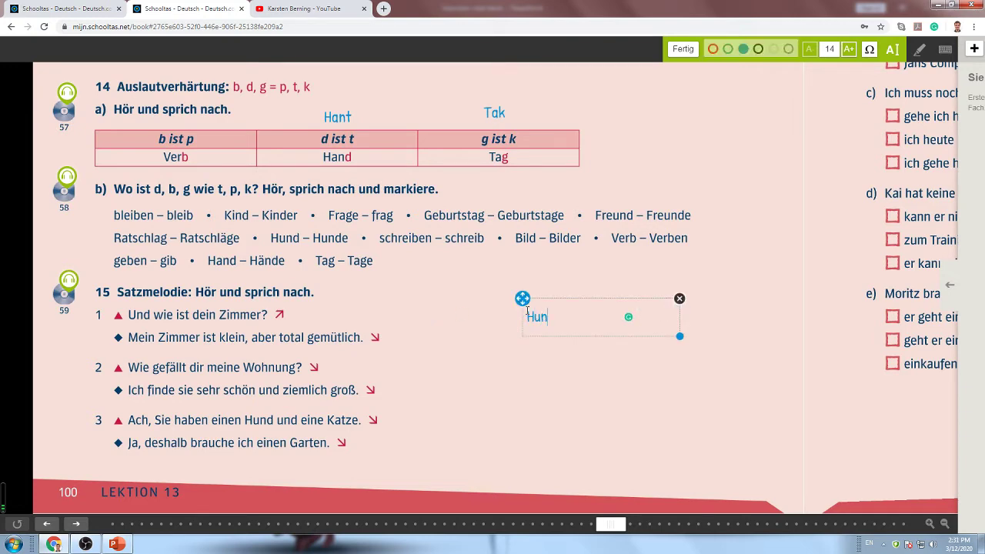
pyautogui.write('d')
pyautogui.click(544, 348)
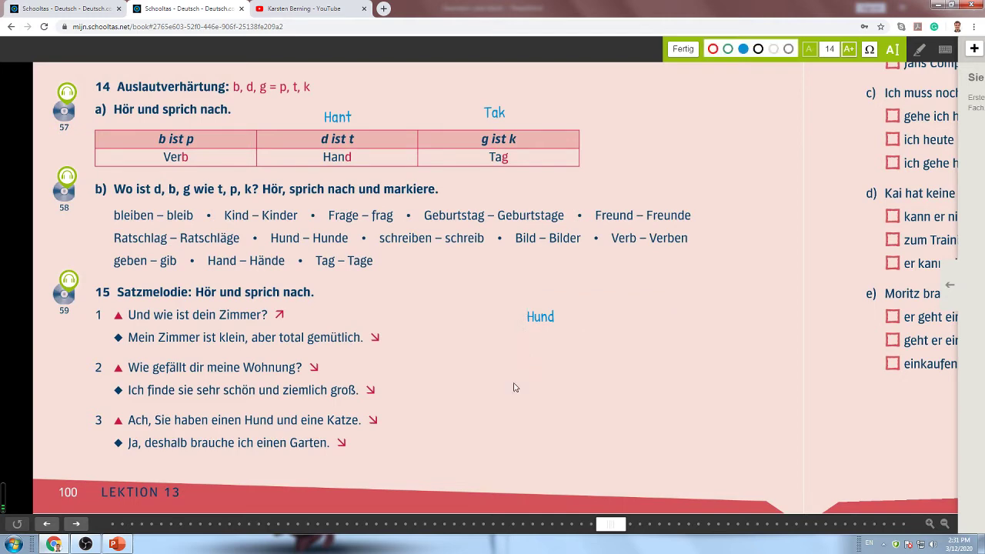
pyautogui.click(540, 322)
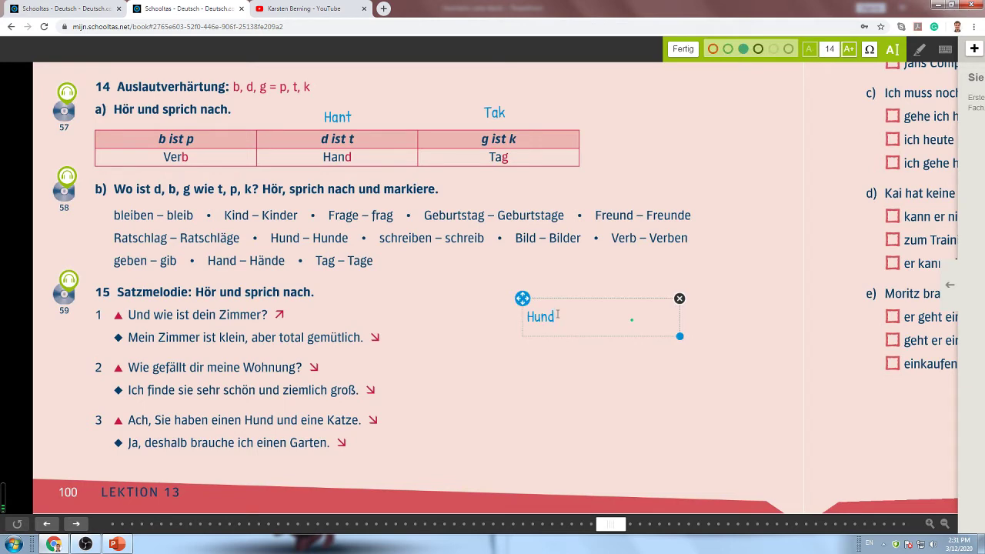
pyautogui.click(519, 352)
pyautogui.click(518, 356)
pyautogui.write('hunt')
pyautogui.press('BackSpace')
pyautogui.press('BackSpace')
pyautogui.press('BackSpace')
pyautogui.write('Hunt')
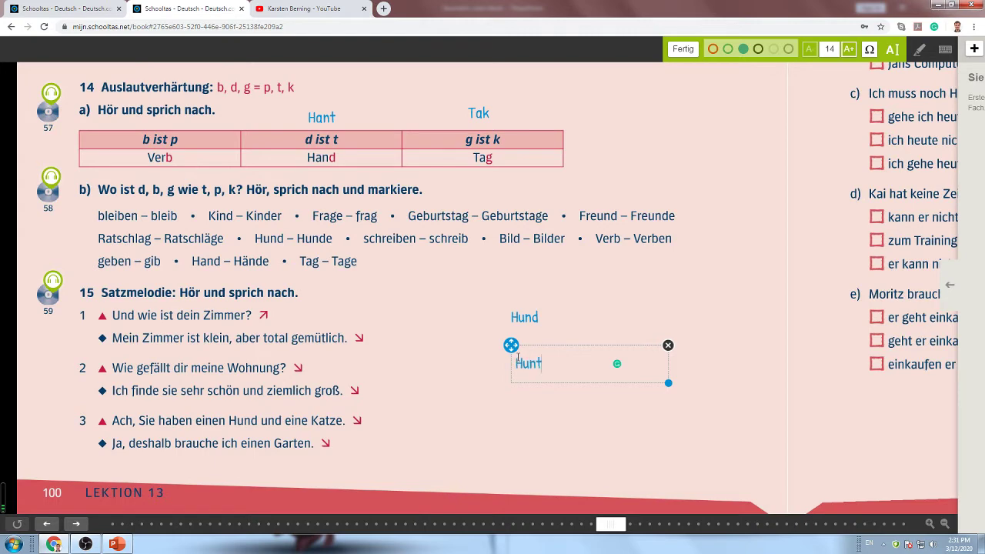
# Delete the blue Hunt note and add a red 'Hunt' note above Hund
pyautogui.doubleClick(519, 357)
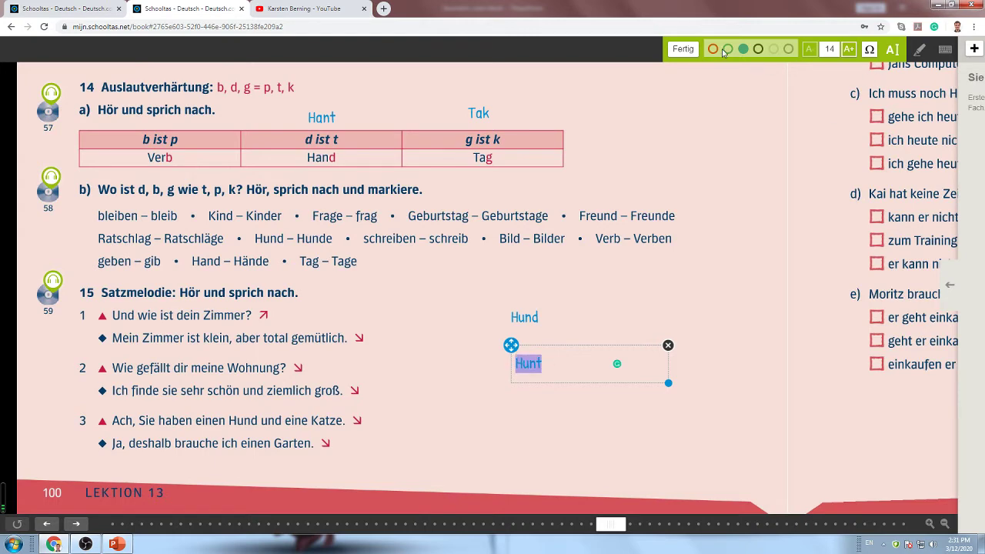
pyautogui.doubleClick(531, 365)
pyautogui.click(668, 344)
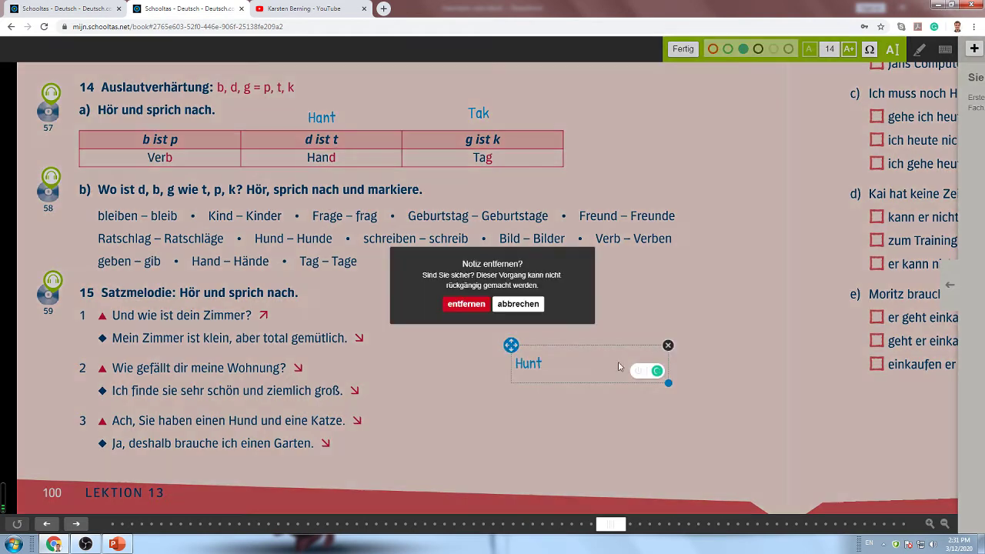
pyautogui.click(479, 306)
pyautogui.click(509, 287)
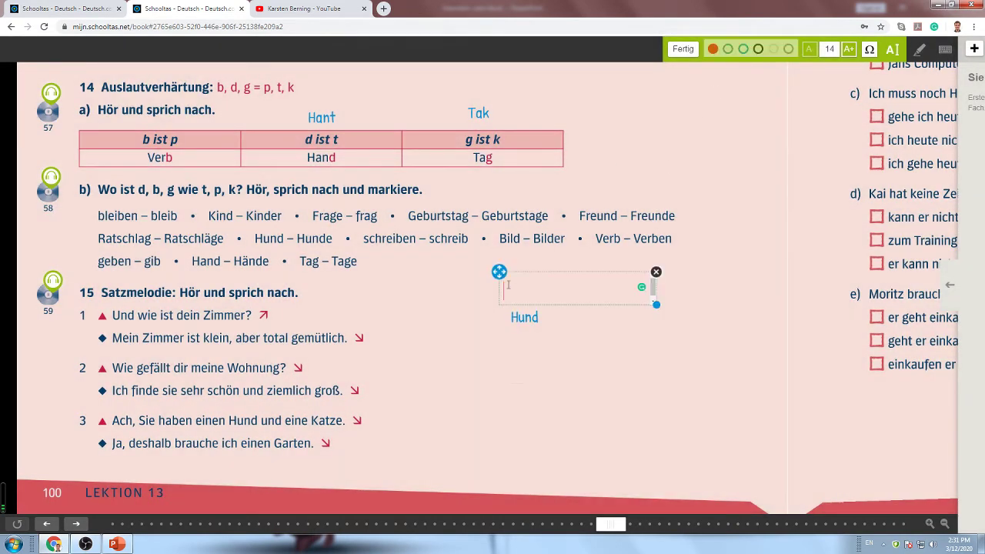
pyautogui.write('Hunt')
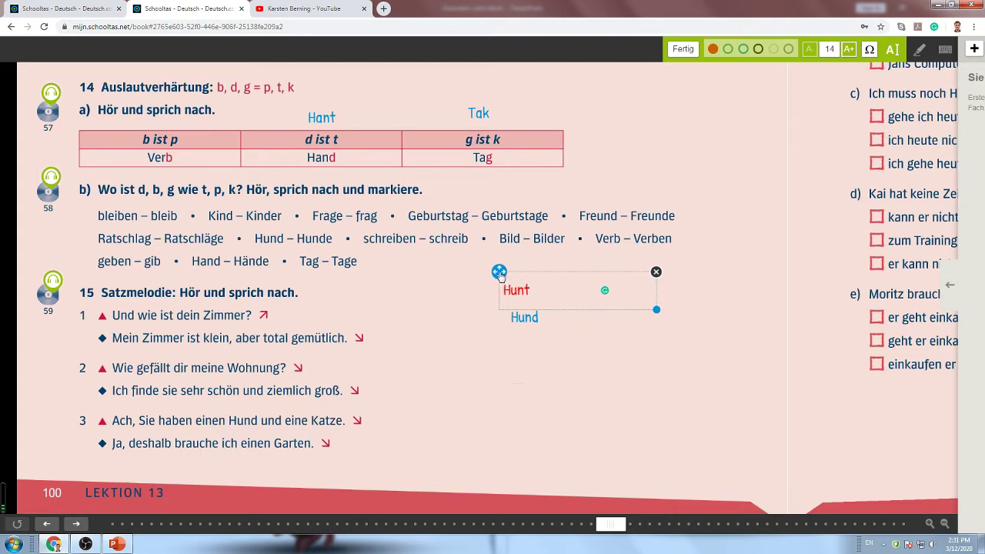
pyautogui.moveTo(500, 272); pyautogui.dragTo(507, 276)
pyautogui.click(507, 387)
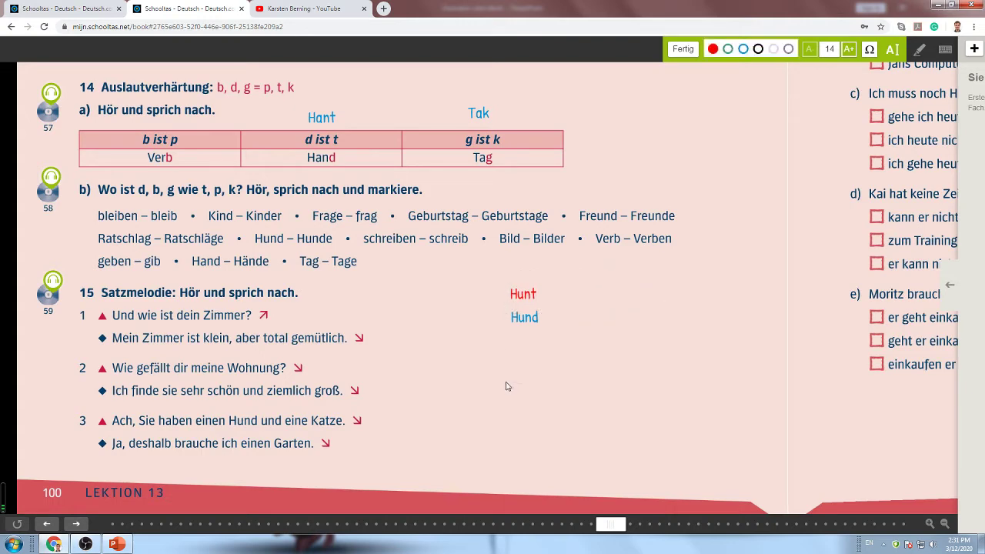
# Switch back to blue and add a 'Hunde' note just below Hund
pyautogui.click(744, 49)
pyautogui.click(500, 343)
pyautogui.write('Hunde')
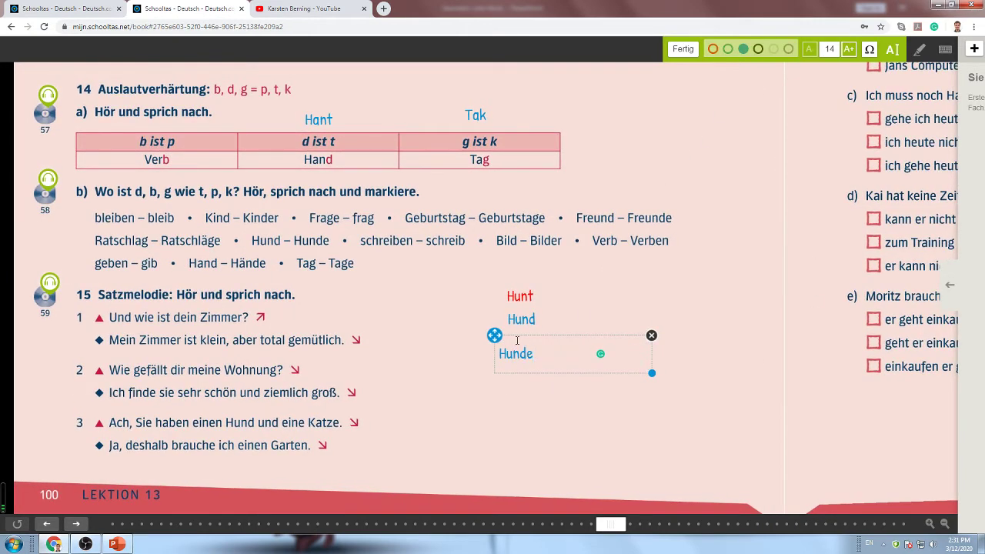
pyautogui.moveTo(495, 336)
pyautogui.mouseDown()
pyautogui.moveTo(515, 328)
pyautogui.moveTo(506, 327)
pyautogui.mouseUp()
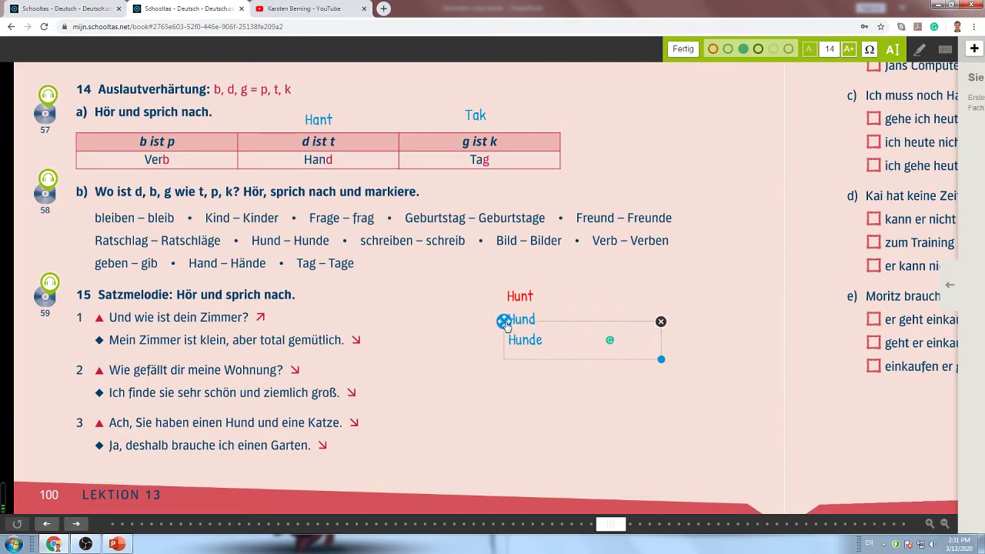
pyautogui.click(482, 381)
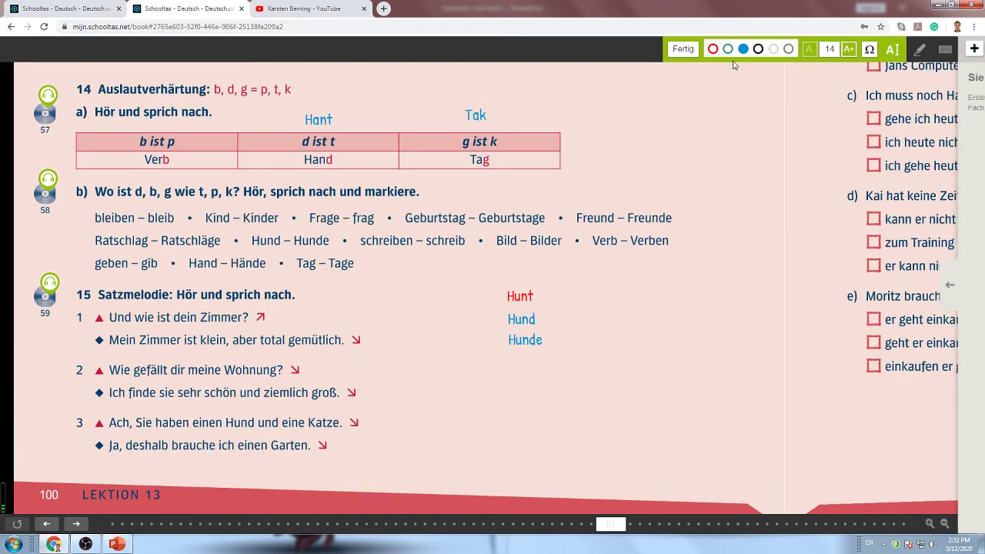
# Underline d, b, g in blue and t, p, k in orange with orange dots above, then save the marks
pyautogui.click(920, 49)
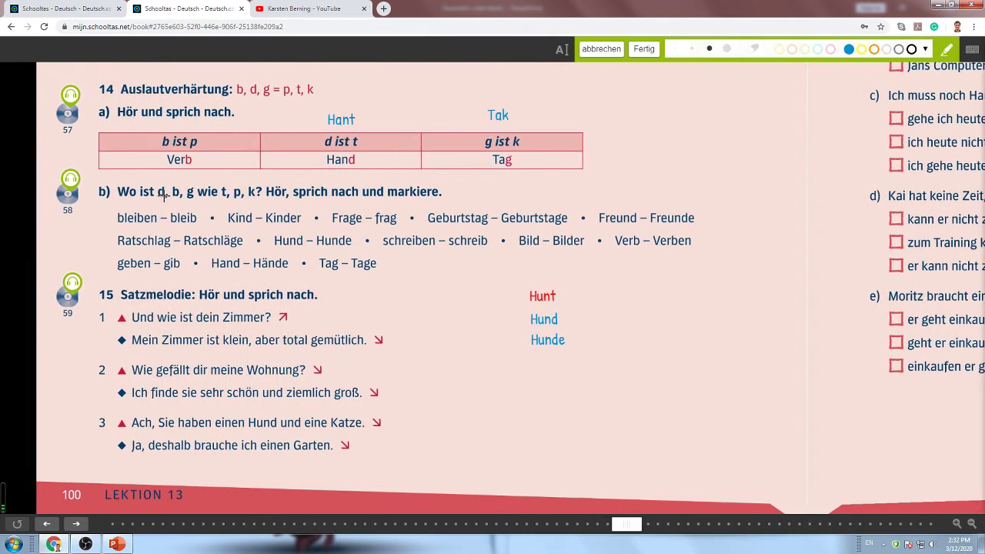
pyautogui.moveTo(159, 197); pyautogui.dragTo(198, 199)
pyautogui.click(875, 48)
pyautogui.moveTo(217, 199); pyautogui.dragTo(275, 198)
pyautogui.click(219, 177)
pyautogui.click(233, 183)
pyautogui.click(247, 180)
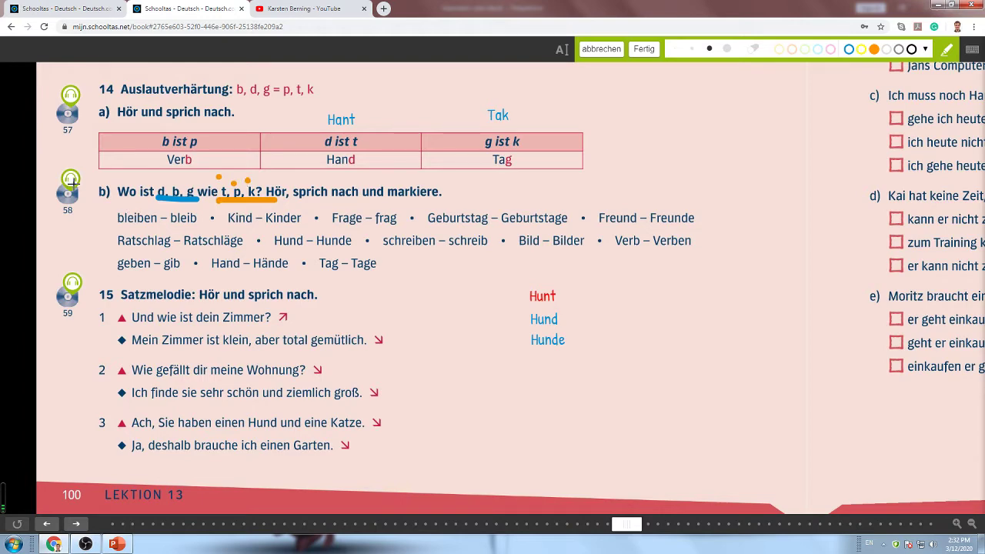
pyautogui.click(635, 50)
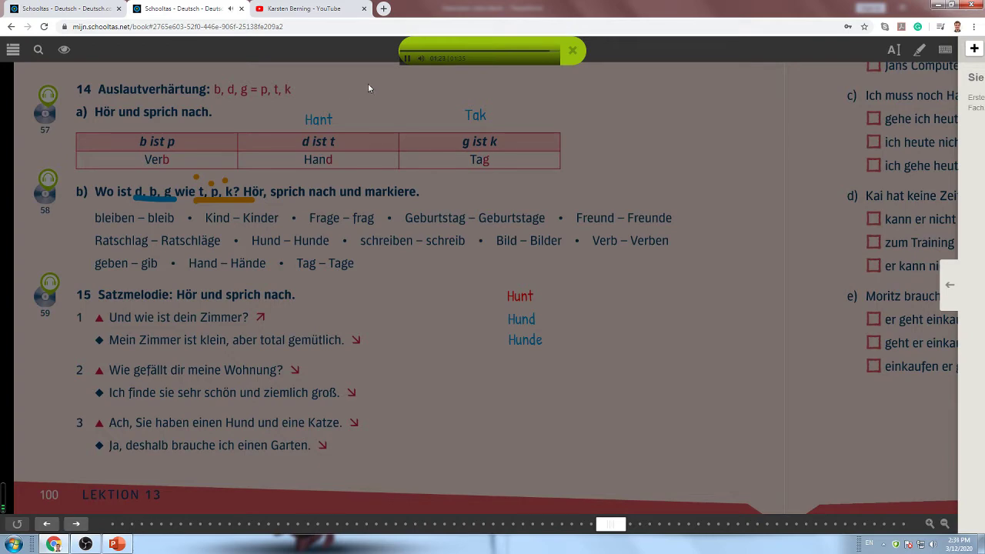
# With the blue pen, underline bleiben, Kinder, Frage, Geburtstage and Freunde in the 14b list
pyautogui.click(575, 52)
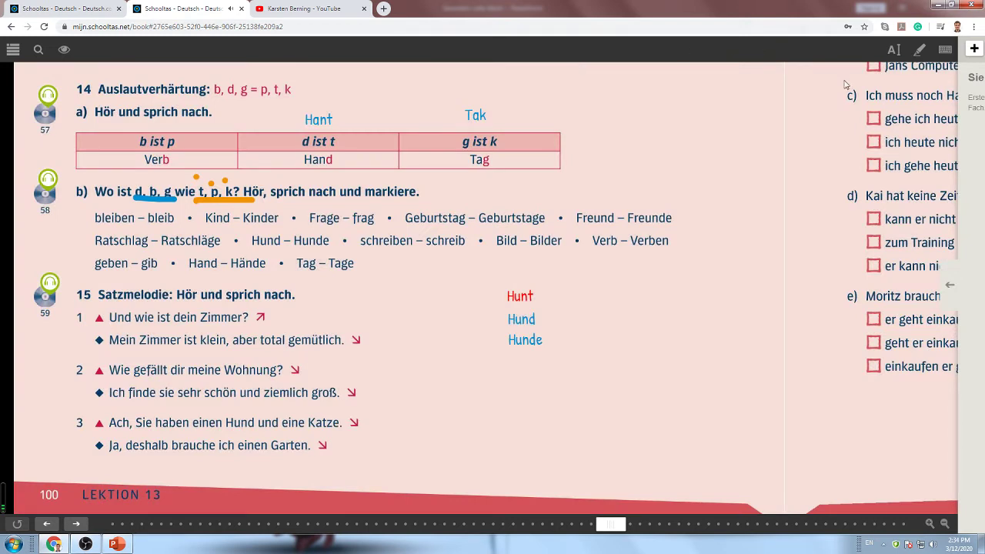
pyautogui.click(920, 49)
pyautogui.click(848, 51)
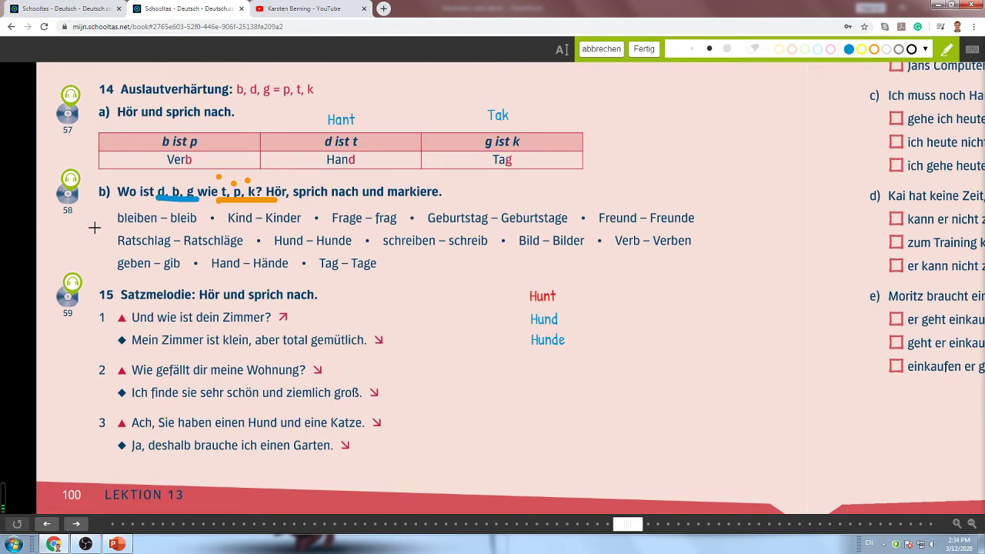
pyautogui.moveTo(112, 221); pyautogui.dragTo(158, 224)
pyautogui.moveTo(263, 223); pyautogui.dragTo(300, 223)
pyautogui.moveTo(332, 223); pyautogui.dragTo(364, 224)
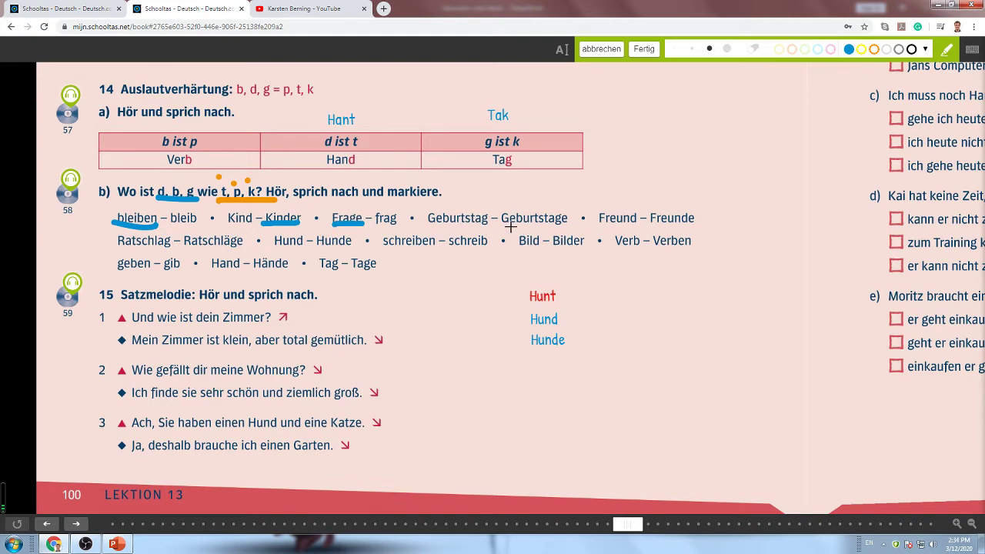
pyautogui.moveTo(504, 225); pyautogui.dragTo(569, 225)
pyautogui.moveTo(653, 224); pyautogui.dragTo(694, 224)
# Underline Verben, Bilder, schreiben, Tage, Hunde, Hände, Ratschläge and geben in blue
pyautogui.moveTo(655, 251); pyautogui.dragTo(690, 251)
pyautogui.moveTo(556, 250); pyautogui.dragTo(597, 251)
pyautogui.moveTo(383, 246); pyautogui.dragTo(436, 246)
pyautogui.moveTo(358, 273); pyautogui.dragTo(393, 273)
pyautogui.moveTo(319, 250); pyautogui.dragTo(355, 249)
pyautogui.moveTo(254, 271); pyautogui.dragTo(290, 271)
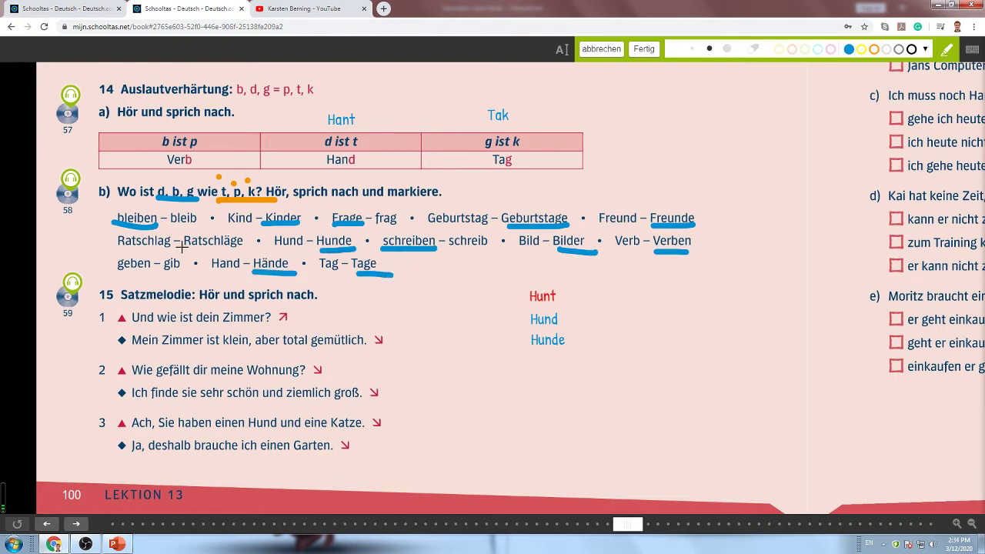
pyautogui.moveTo(180, 250); pyautogui.dragTo(243, 251)
pyautogui.moveTo(116, 271); pyautogui.dragTo(151, 271)
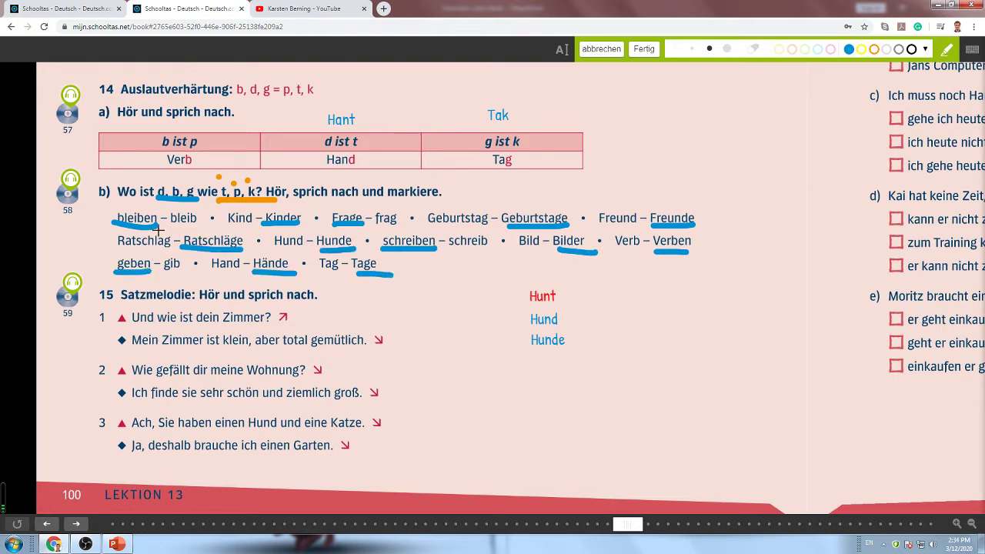
# Underline bleib, Kind, frag, Geburtstag, Freund, Verb, Bild, schreib, Tag, Hund, gib, Ratschlag in orange and save
pyautogui.click(876, 51)
pyautogui.moveTo(171, 228); pyautogui.dragTo(259, 227)
pyautogui.moveTo(376, 228); pyautogui.dragTo(491, 227)
pyautogui.moveTo(595, 226)
pyautogui.mouseDown()
pyautogui.moveTo(637, 227)
pyautogui.moveTo(648, 246)
pyautogui.mouseUp()
pyautogui.moveTo(518, 249); pyautogui.dragTo(551, 249)
pyautogui.moveTo(451, 254); pyautogui.dragTo(487, 255)
pyautogui.moveTo(325, 269); pyautogui.dragTo(348, 276)
pyautogui.moveTo(274, 252); pyautogui.dragTo(302, 253)
pyautogui.moveTo(163, 273); pyautogui.dragTo(188, 275)
pyautogui.moveTo(117, 246); pyautogui.dragTo(177, 254)
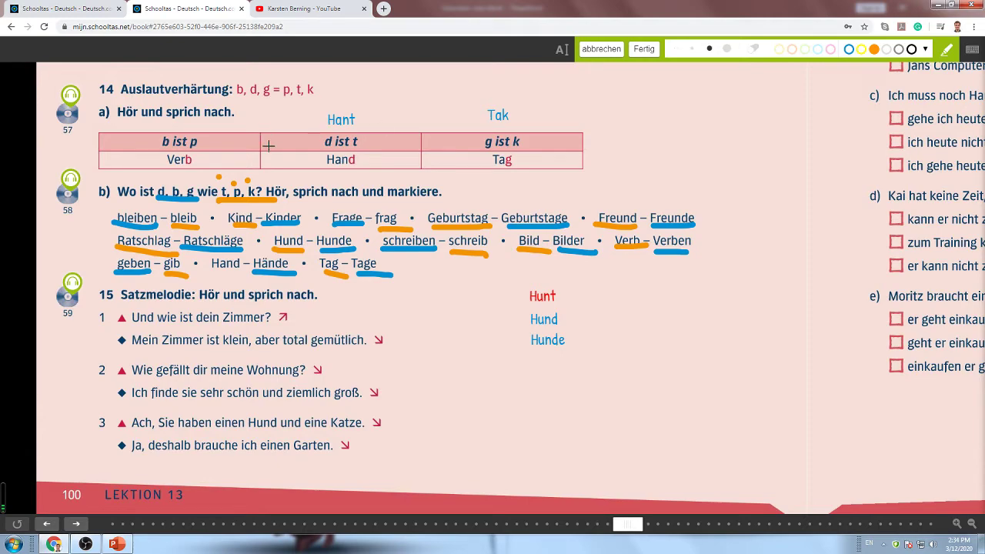
pyautogui.click(645, 49)
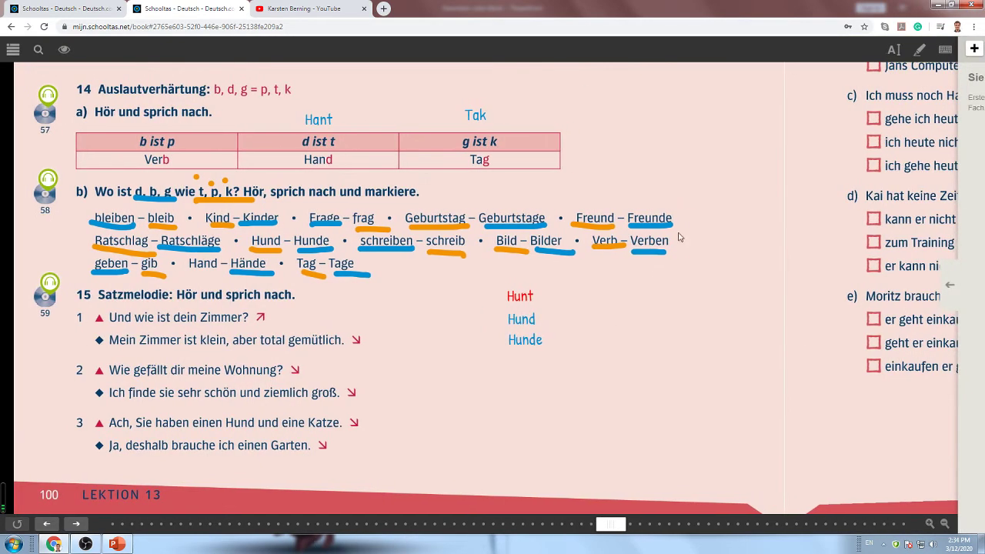
# Turn forward to the Selbstkontrolle page with exercise 1 'Ordne zu und ergänze'
pyautogui.press('Right')
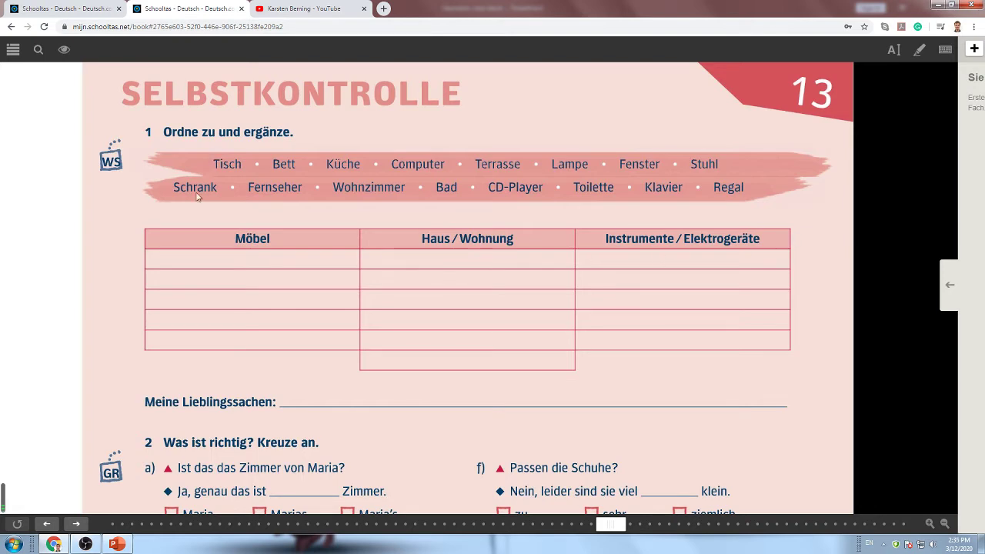
# Discard the blue circle drawn around the furniture word list, then switch to the text tool
pyautogui.click(919, 49)
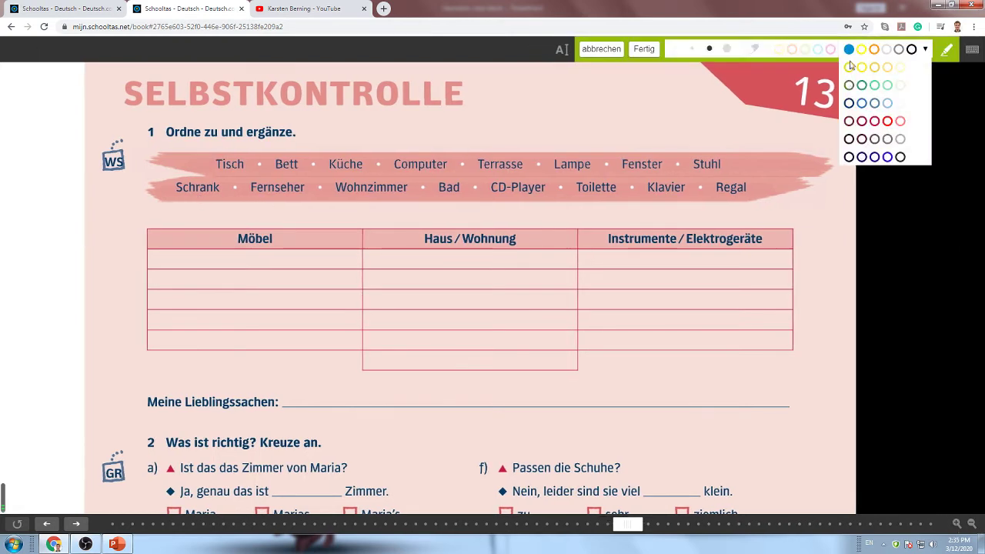
pyautogui.moveTo(348, 135)
pyautogui.mouseDown()
pyautogui.moveTo(161, 137)
pyautogui.moveTo(193, 209)
pyautogui.moveTo(786, 201)
pyautogui.moveTo(511, 141)
pyautogui.moveTo(233, 140)
pyautogui.mouseUp()
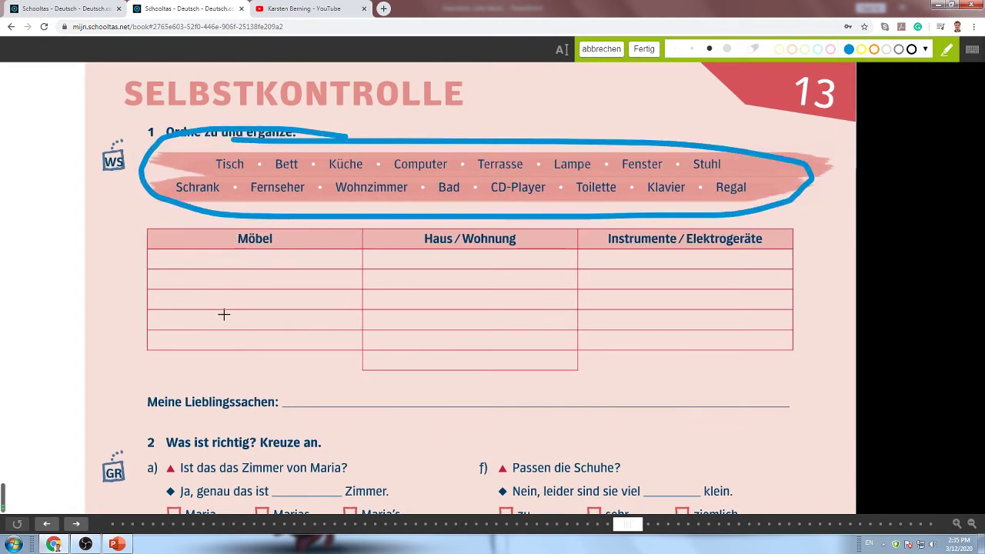
pyautogui.click(601, 50)
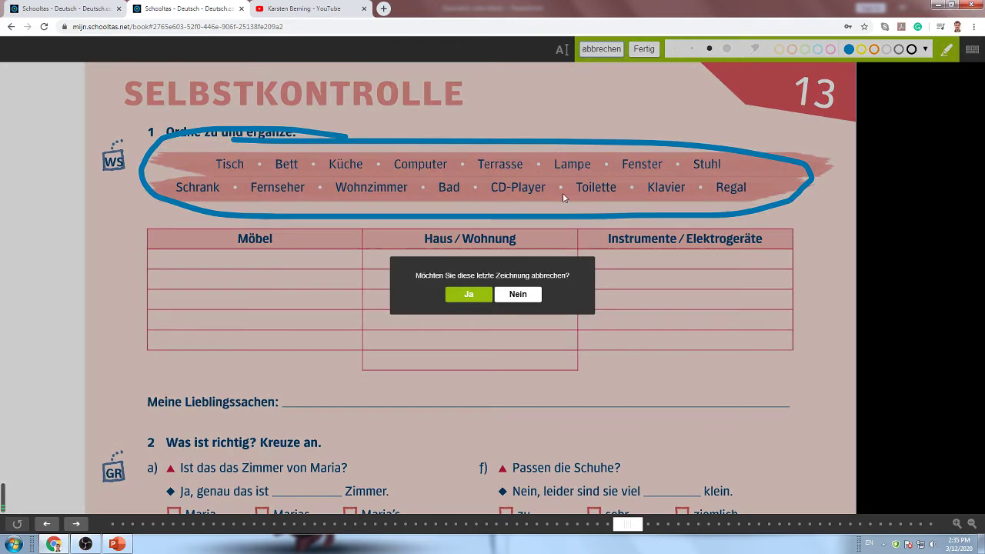
pyautogui.click(478, 295)
pyautogui.click(894, 49)
# Write 'der Tisch' and, just below it, 'das Bett' in the Möbel column
pyautogui.click(200, 254)
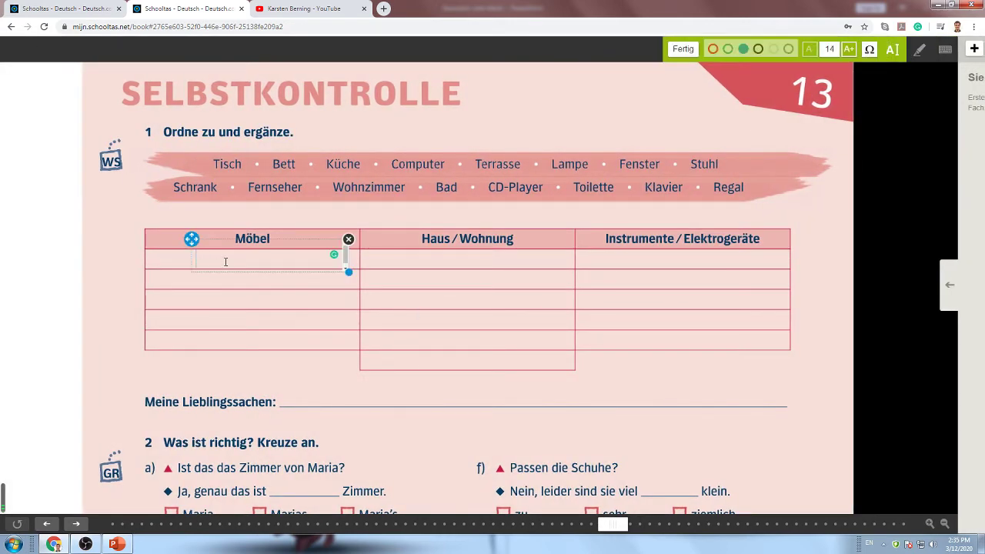
pyautogui.write('der Tisch')
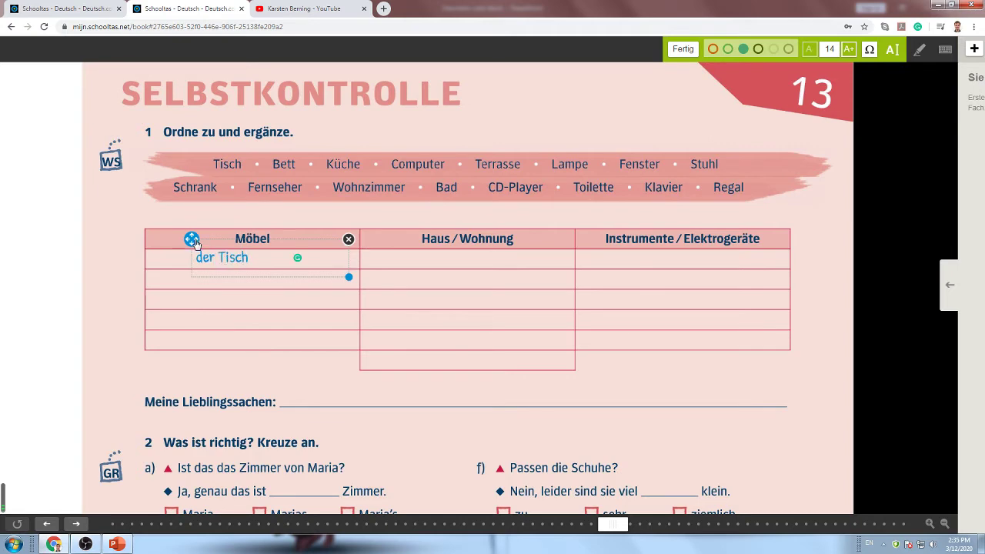
pyautogui.moveTo(192, 240); pyautogui.dragTo(191, 242)
pyautogui.click(216, 333)
pyautogui.click(222, 278)
pyautogui.click(222, 315)
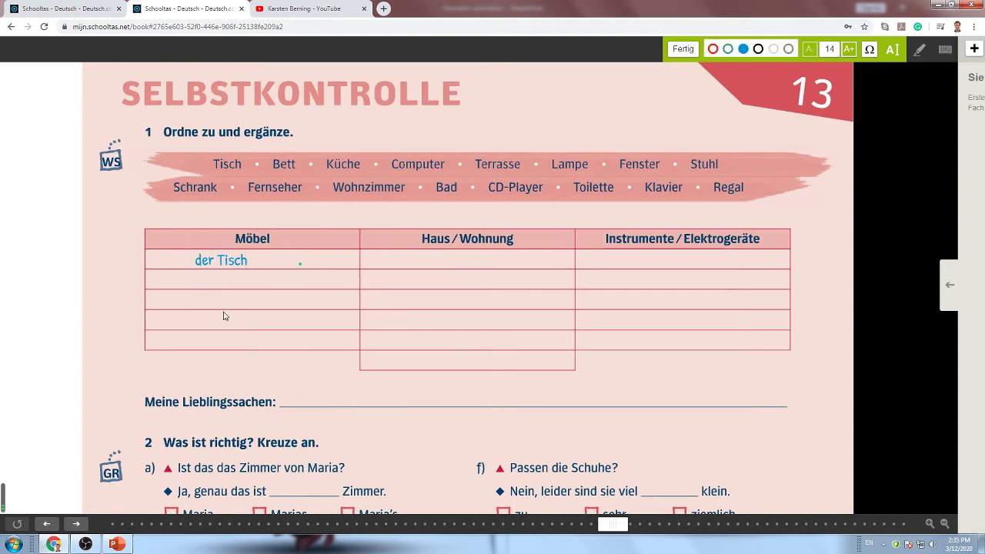
pyautogui.click(223, 317)
pyautogui.write('das Bett')
pyautogui.moveTo(214, 300); pyautogui.dragTo(201, 266)
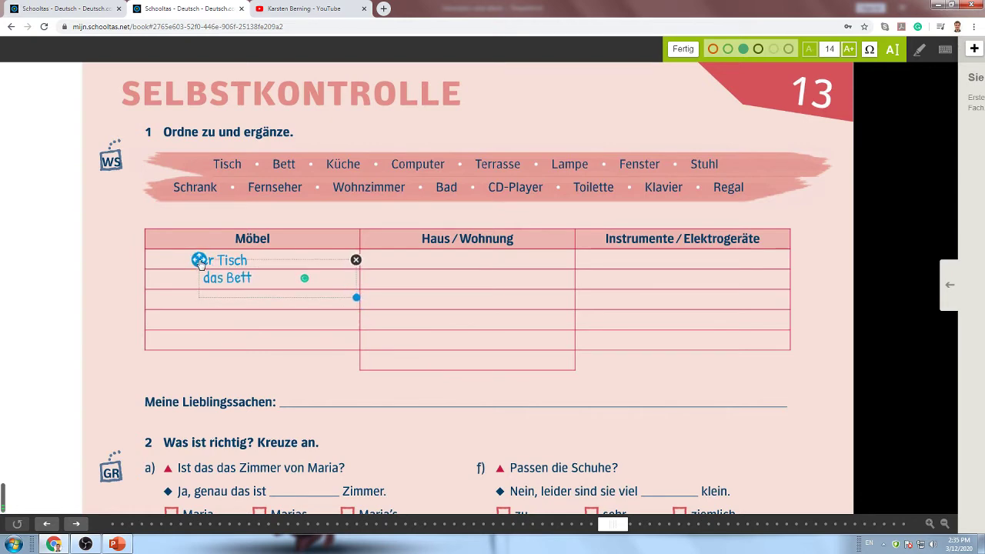
pyautogui.click(451, 345)
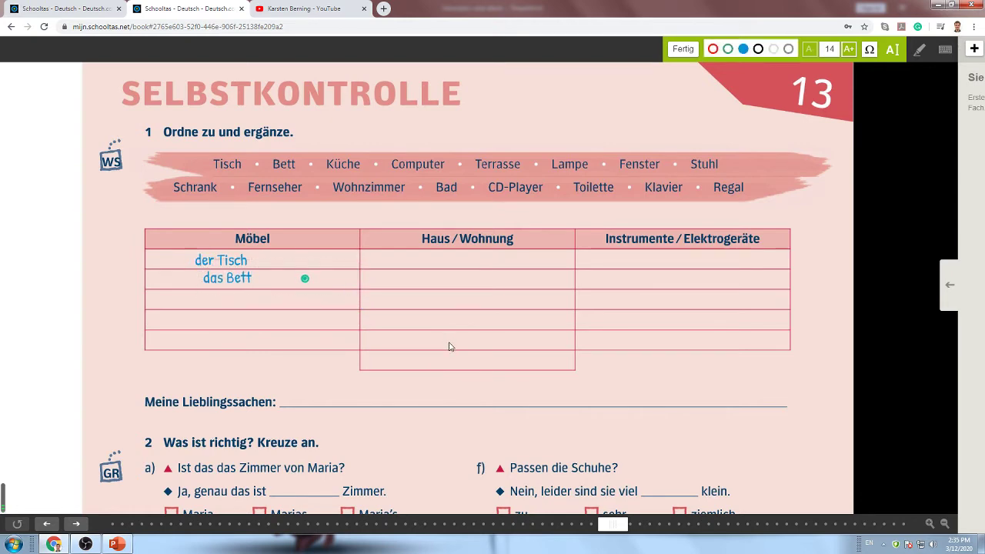
# Add 'das Wohnzimmer' under Haus/Wohnung and 'der CD-Player' under Instrumente/Elektrogeräte
pyautogui.click(433, 300)
pyautogui.write('das Wohnzimmer')
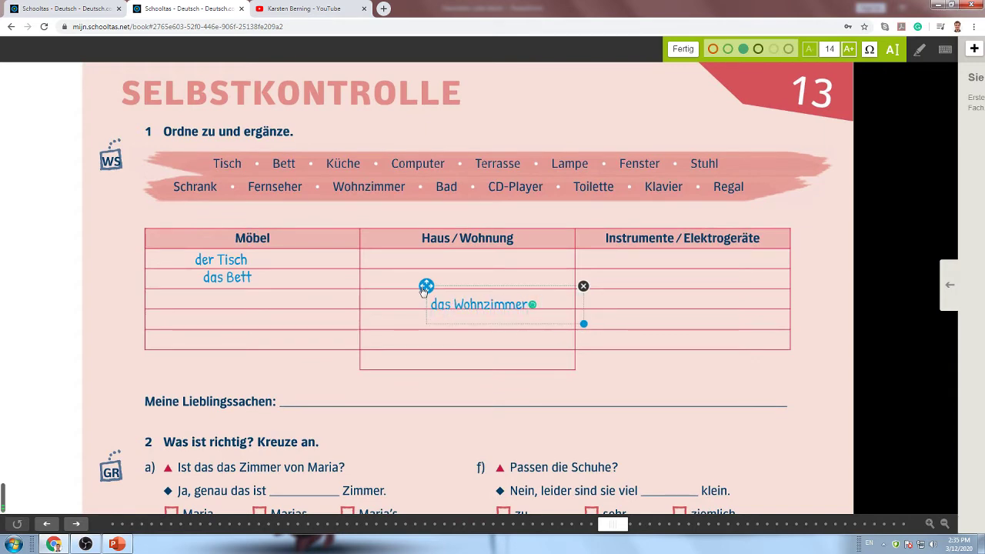
pyautogui.moveTo(423, 290)
pyautogui.mouseDown()
pyautogui.moveTo(415, 238)
pyautogui.moveTo(404, 245)
pyautogui.mouseUp()
pyautogui.click(645, 275)
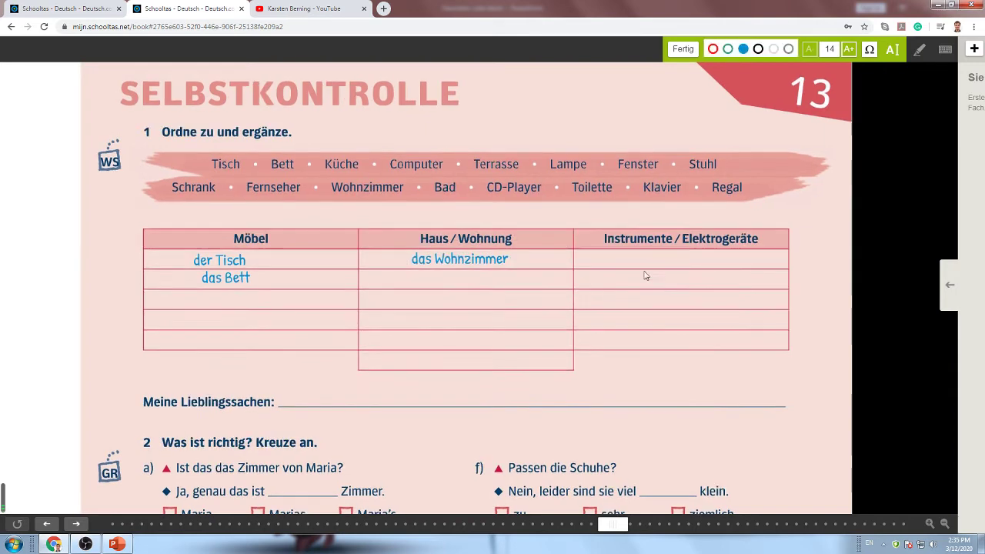
pyautogui.click(651, 268)
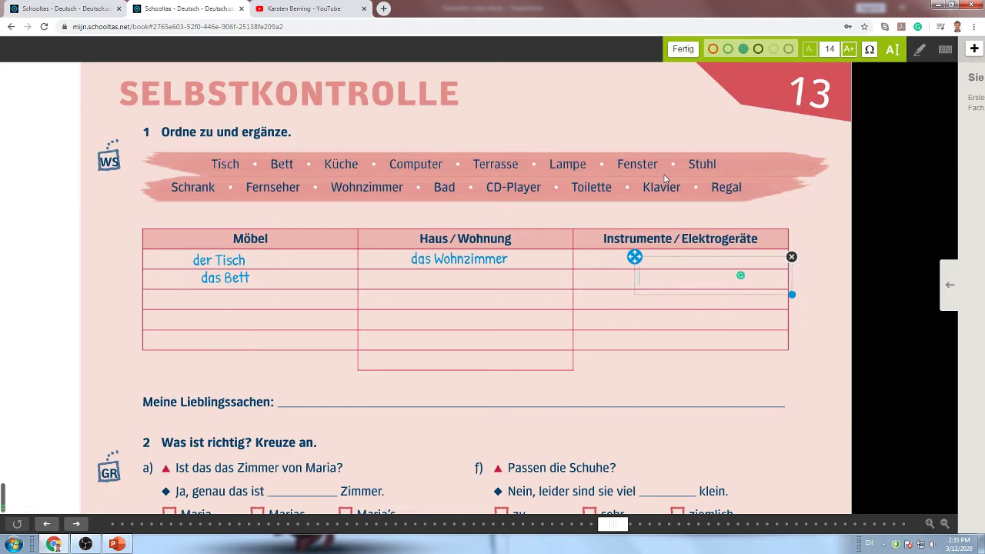
pyautogui.write('der CD')
pyautogui.write('-Player')
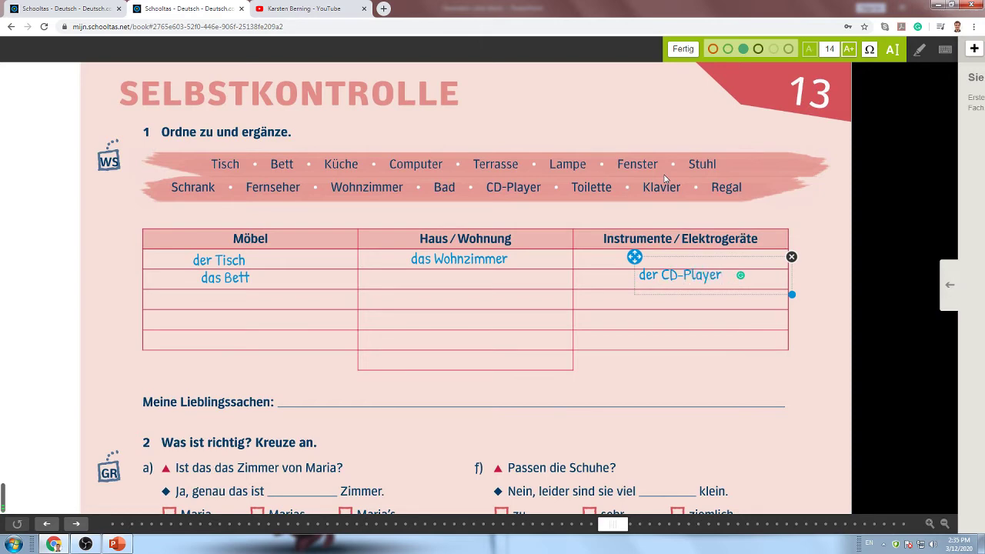
pyautogui.moveTo(629, 256); pyautogui.dragTo(626, 245)
pyautogui.click(646, 316)
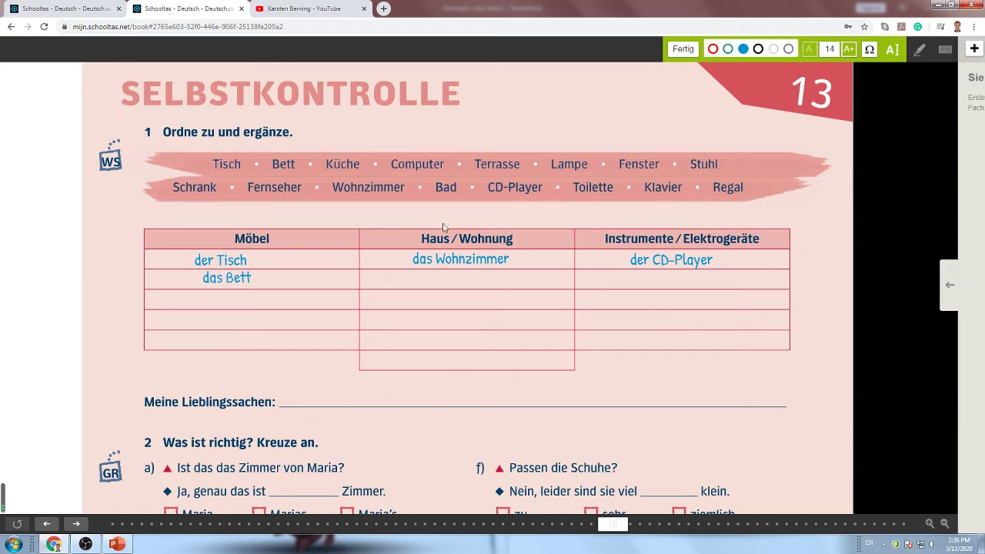
# Add 'die Kueche' and 'die Terrassse' as the second and third Haus/Wohnung entries
pyautogui.click(451, 308)
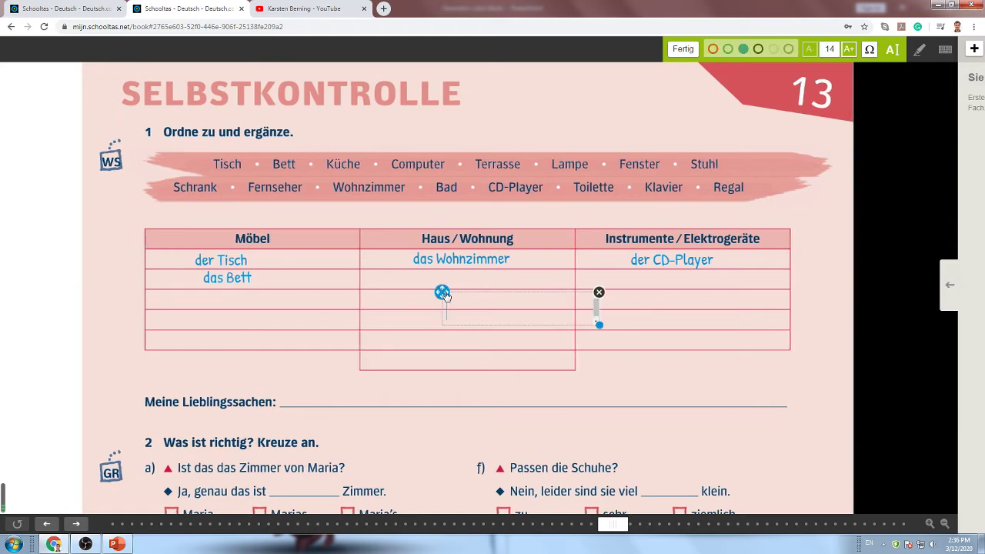
pyautogui.click(411, 352)
pyautogui.write('die Kueche')
pyautogui.moveTo(406, 340); pyautogui.dragTo(425, 257)
pyautogui.click(401, 356)
pyautogui.click(418, 341)
pyautogui.write('di')
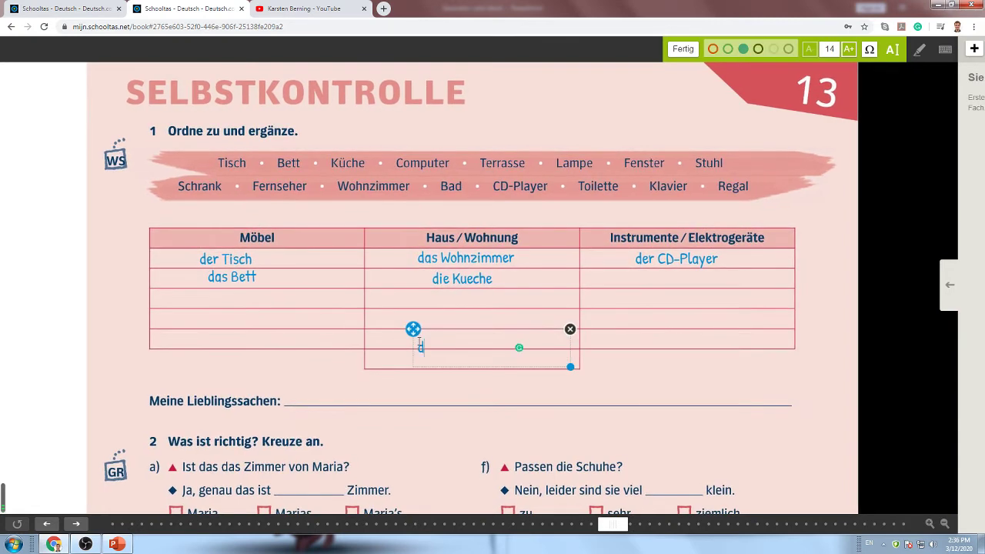
pyautogui.write('e Terrassse')
pyautogui.moveTo(414, 329); pyautogui.dragTo(419, 279)
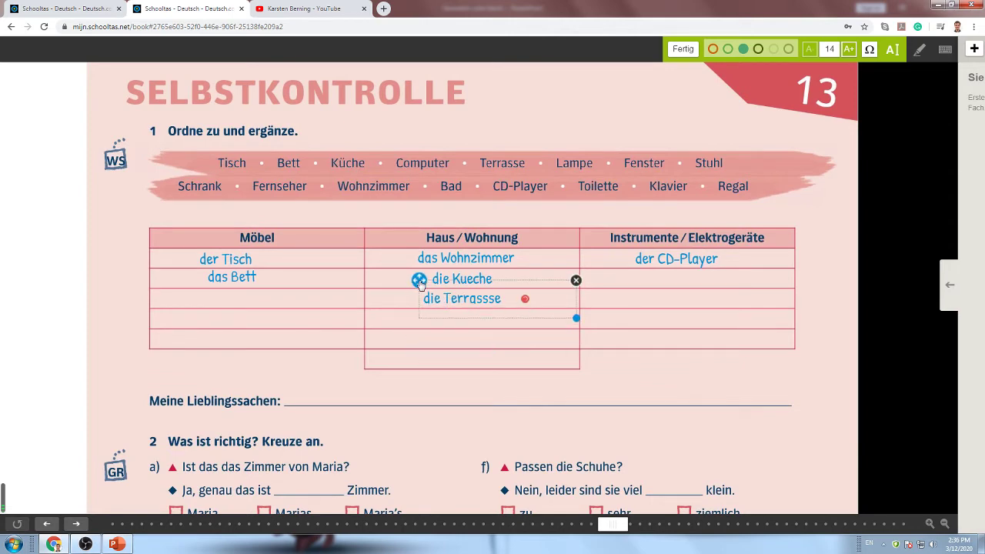
# Put 'die Lampe' under der CD-Player and 'das Fenster' on the Meine Lieblingssachen line
pyautogui.click(770, 341)
pyautogui.click(703, 323)
pyautogui.write('die Lampe')
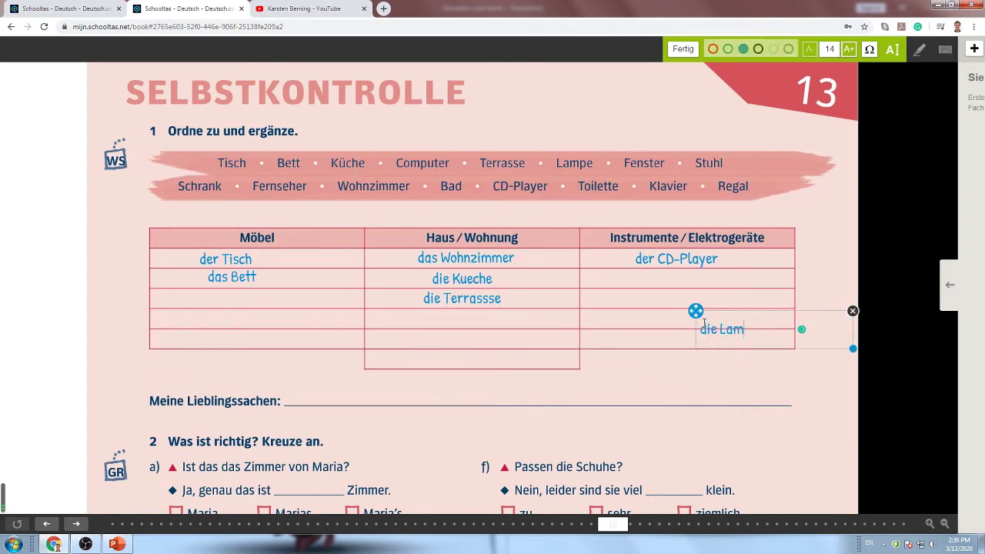
pyautogui.moveTo(695, 311)
pyautogui.mouseDown()
pyautogui.moveTo(651, 264)
pyautogui.moveTo(630, 263)
pyautogui.mouseUp()
pyautogui.click(255, 331)
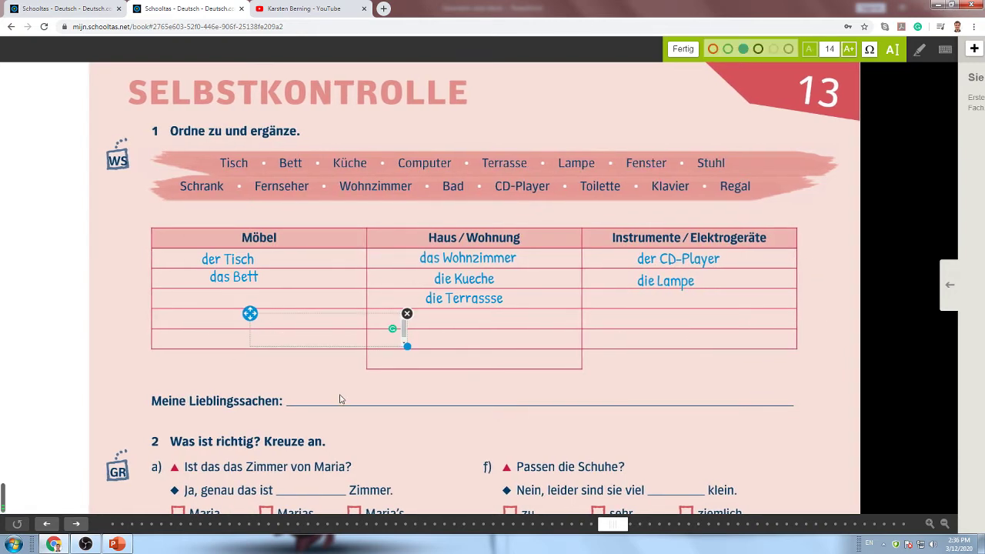
pyautogui.write('das Fenster')
pyautogui.moveTo(250, 313)
pyautogui.mouseDown()
pyautogui.moveTo(398, 321)
pyautogui.moveTo(596, 299)
pyautogui.mouseUp()
pyautogui.moveTo(371, 293)
pyautogui.mouseDown()
pyautogui.moveTo(436, 346)
pyautogui.moveTo(431, 355)
pyautogui.moveTo(417, 315)
pyautogui.moveTo(433, 284)
pyautogui.moveTo(427, 301)
pyautogui.mouseUp()
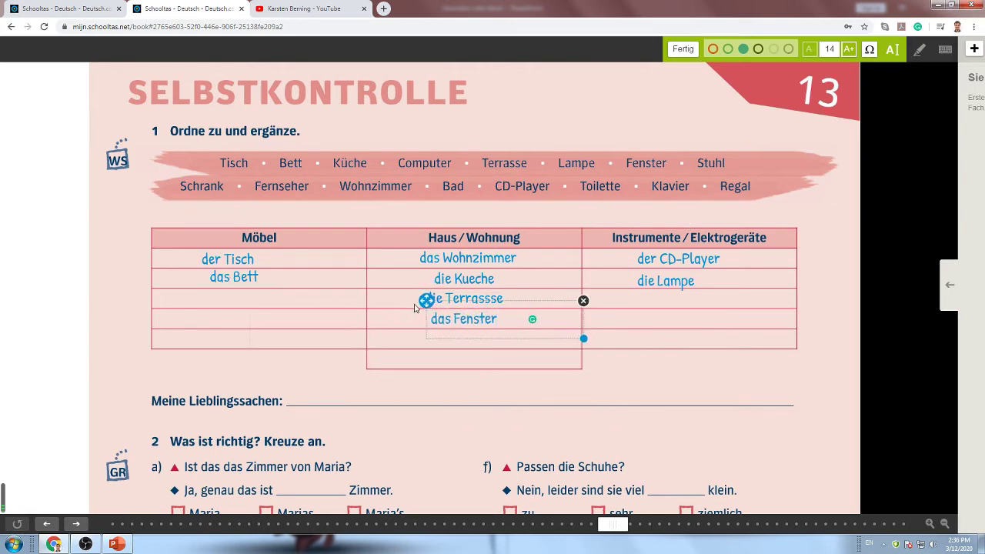
pyautogui.moveTo(422, 305); pyautogui.dragTo(414, 381)
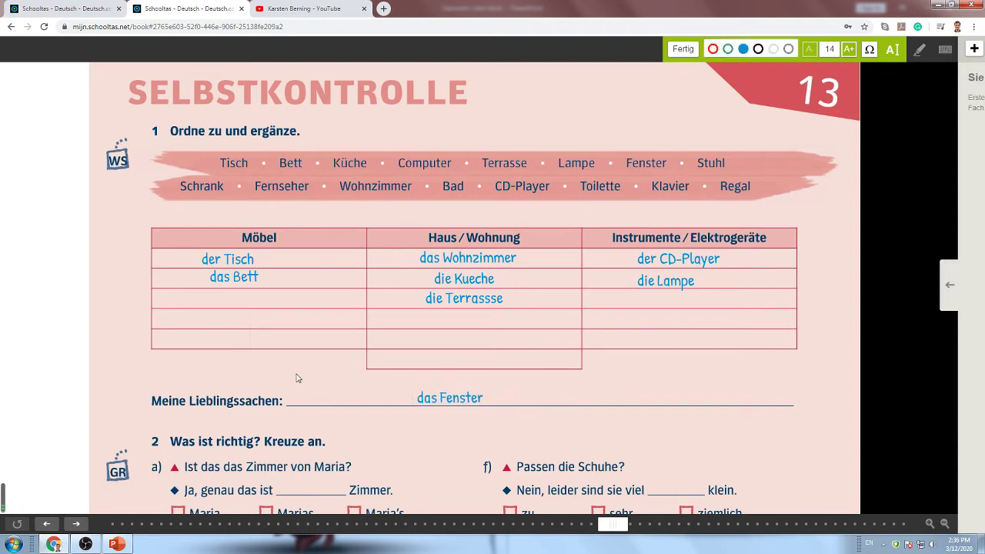
# Add 'der Stuhl' and 'der Schrank' below das Bett in the Möbel column
pyautogui.click(288, 358)
pyautogui.write('der Su')
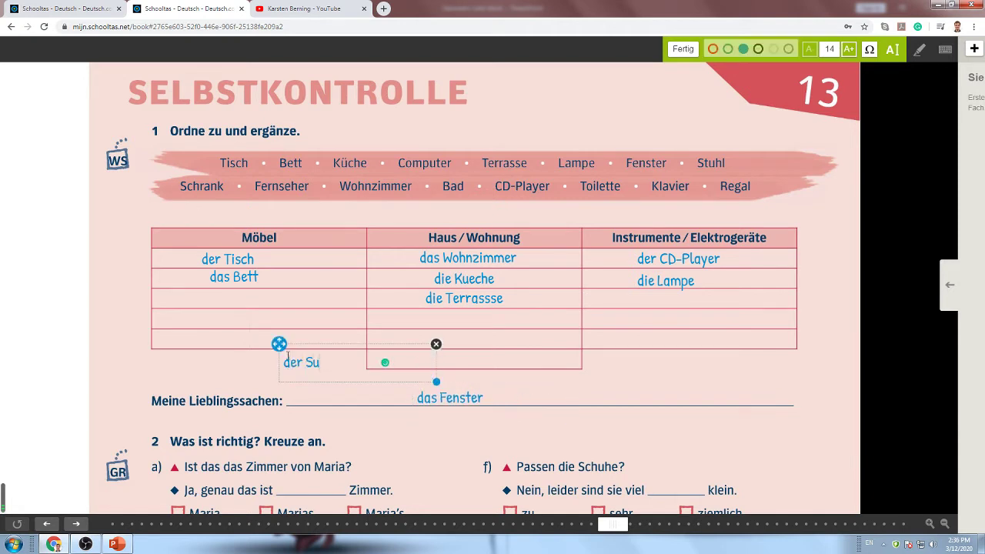
pyautogui.press('BackSpace')
pyautogui.write('tuhl')
pyautogui.moveTo(278, 344); pyautogui.dragTo(200, 276)
pyautogui.click(245, 361)
pyautogui.write('der Schrank')
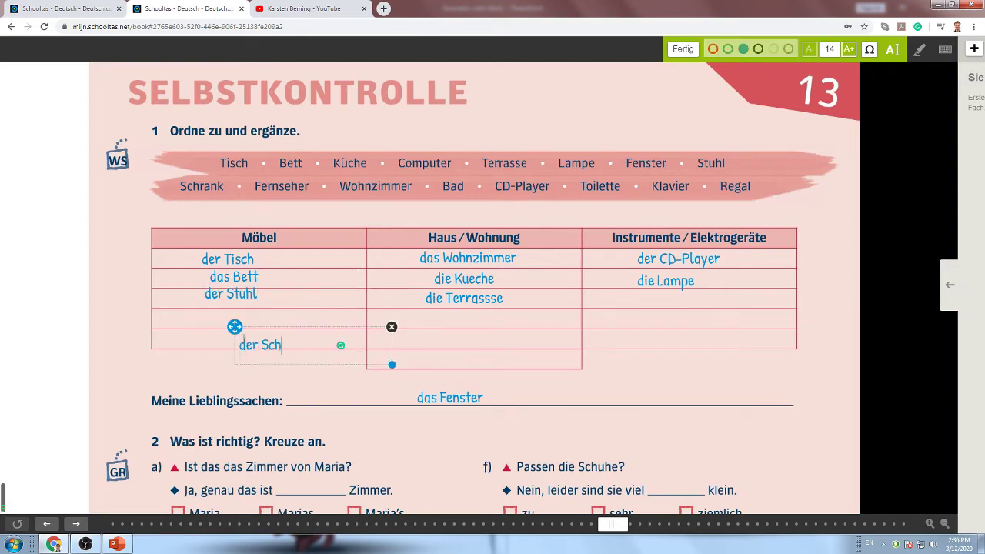
pyautogui.moveTo(234, 327); pyautogui.dragTo(199, 300)
# Add 'der Fernseher' under die Lampe in Instrumente/Elektrogeräte
pyautogui.click(228, 371)
pyautogui.click(228, 371)
pyautogui.write('der Fernseher')
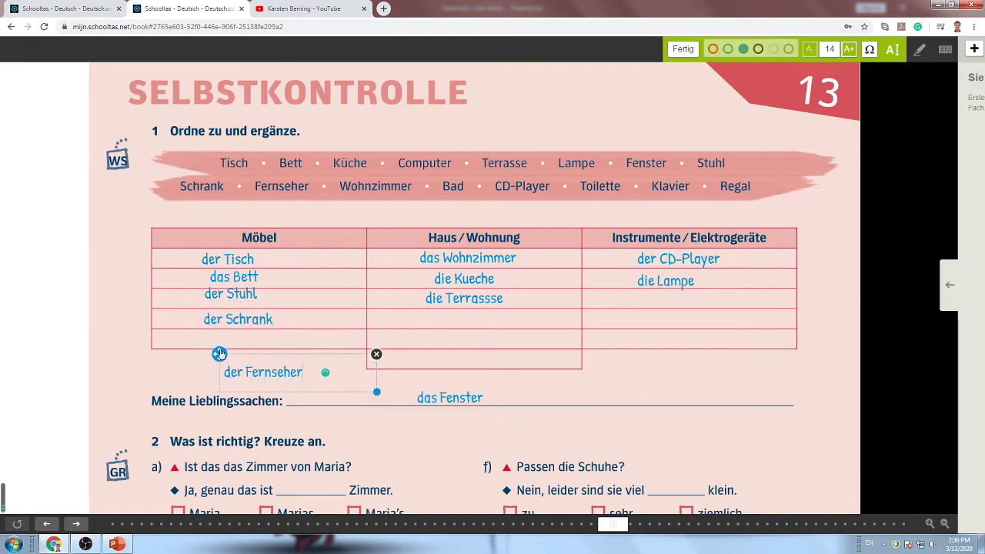
pyautogui.moveTo(220, 353)
pyautogui.mouseDown()
pyautogui.moveTo(611, 295)
pyautogui.moveTo(645, 279)
pyautogui.moveTo(631, 280)
pyautogui.mouseUp()
pyautogui.click(465, 356)
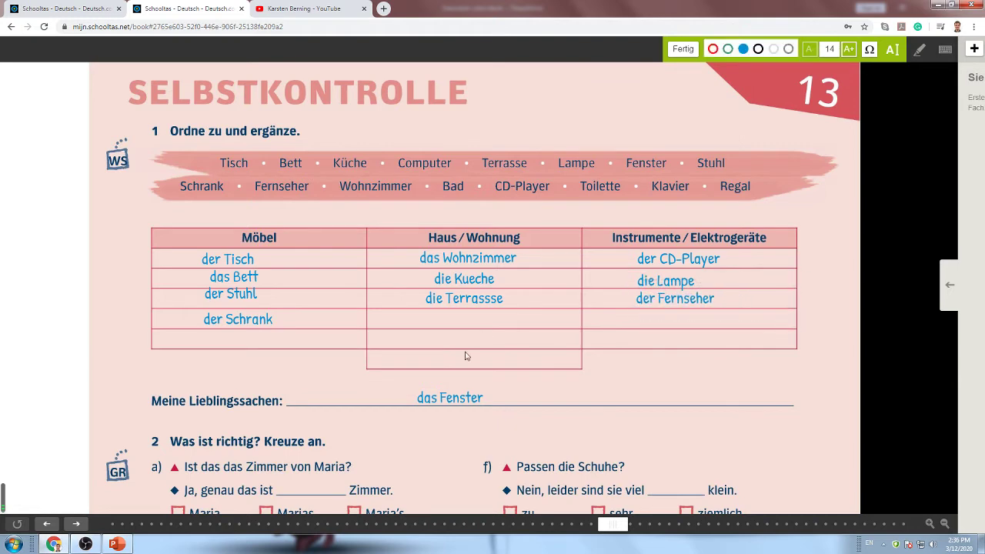
# Add 'das Badzimmer' and, beneath it, 'die Toilette' to the Haus/Wohnung column
pyautogui.click(572, 385)
pyautogui.write('das bad')
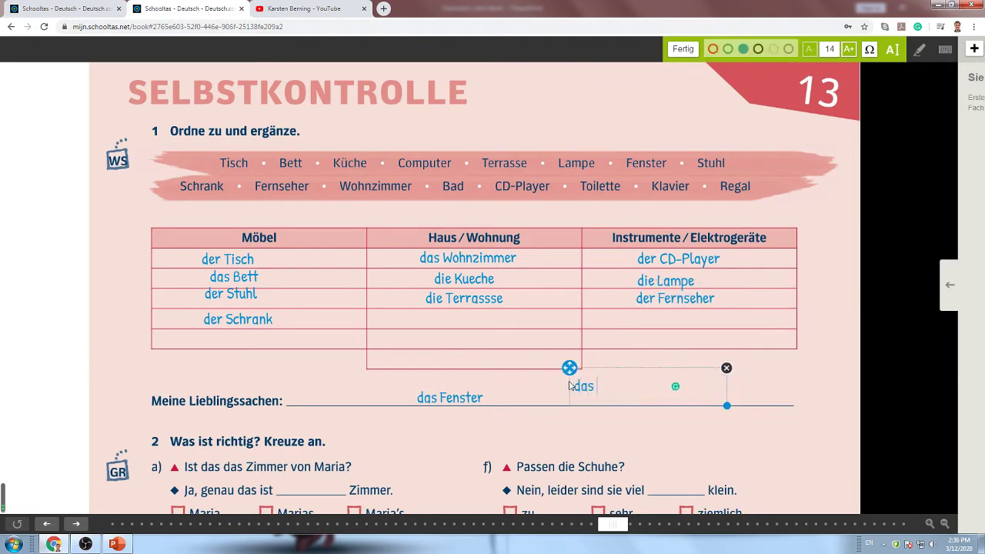
pyautogui.press('BackSpace')
pyautogui.press('BackSpace')
pyautogui.press('BackSpace')
pyautogui.write('Bad')
pyautogui.press('BackSpace')
pyautogui.press('BackSpace')
pyautogui.press('BackSpace')
pyautogui.write('Bad')
pyautogui.write('zimmer')
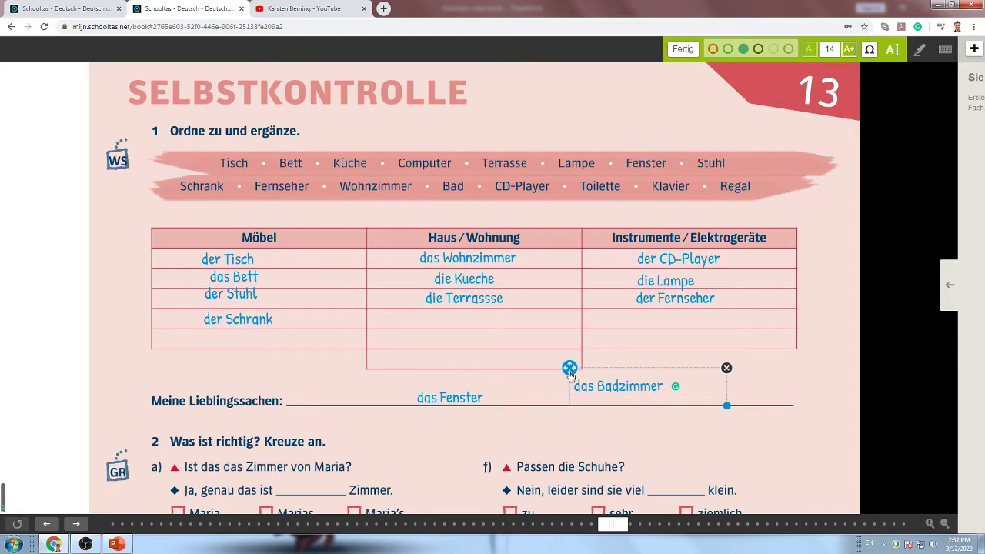
pyautogui.moveTo(569, 368); pyautogui.dragTo(425, 301)
pyautogui.click(572, 392)
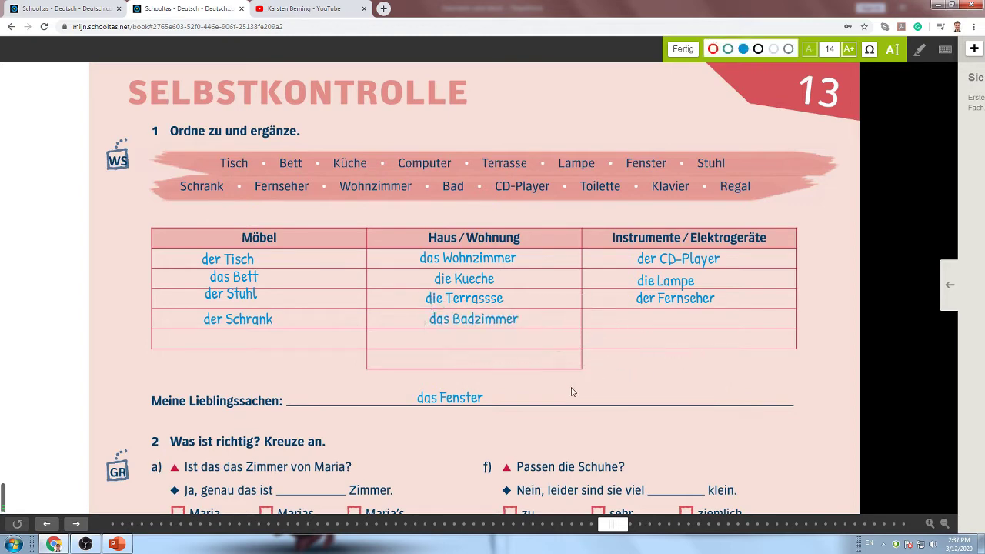
pyautogui.click(628, 374)
pyautogui.write('die ')
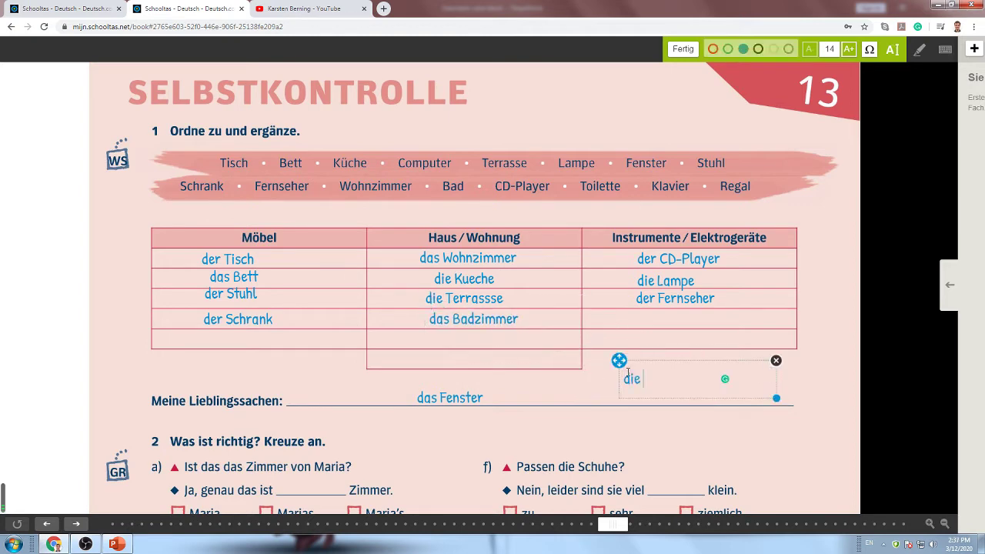
pyautogui.write('Toilette')
pyautogui.moveTo(625, 366); pyautogui.dragTo(432, 327)
# Put 'das Regal' under der Schrank, 'das Klavier' under der Fernseher, and das Fenster under die Toilette
pyautogui.click(651, 375)
pyautogui.write('das Regal')
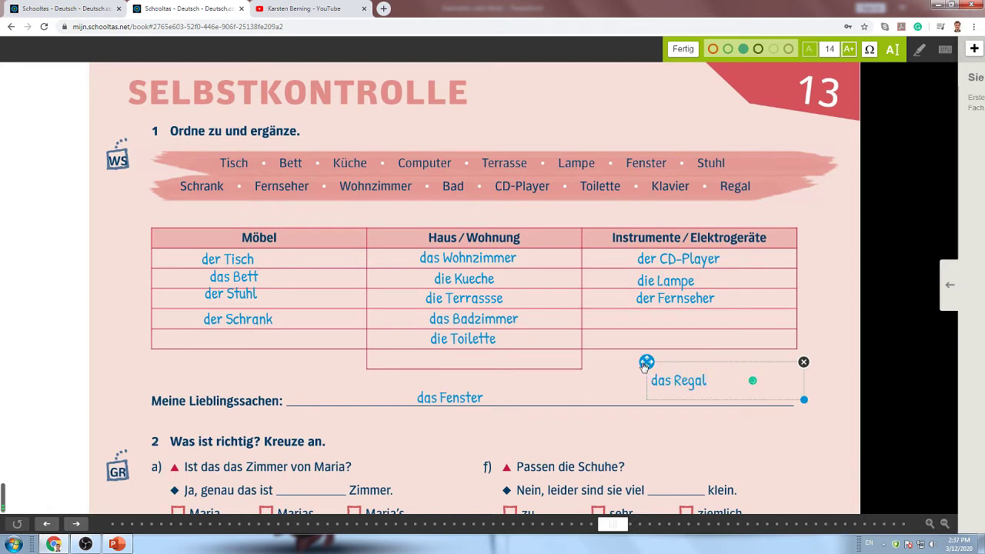
pyautogui.moveTo(647, 362)
pyautogui.mouseDown()
pyautogui.moveTo(266, 341)
pyautogui.moveTo(206, 325)
pyautogui.mouseUp()
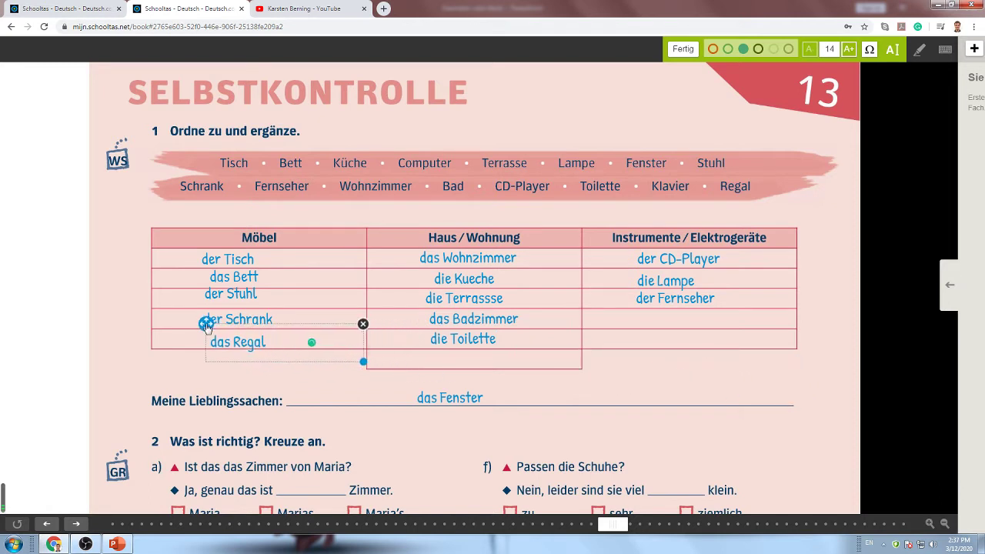
pyautogui.click(625, 363)
pyautogui.write('das K')
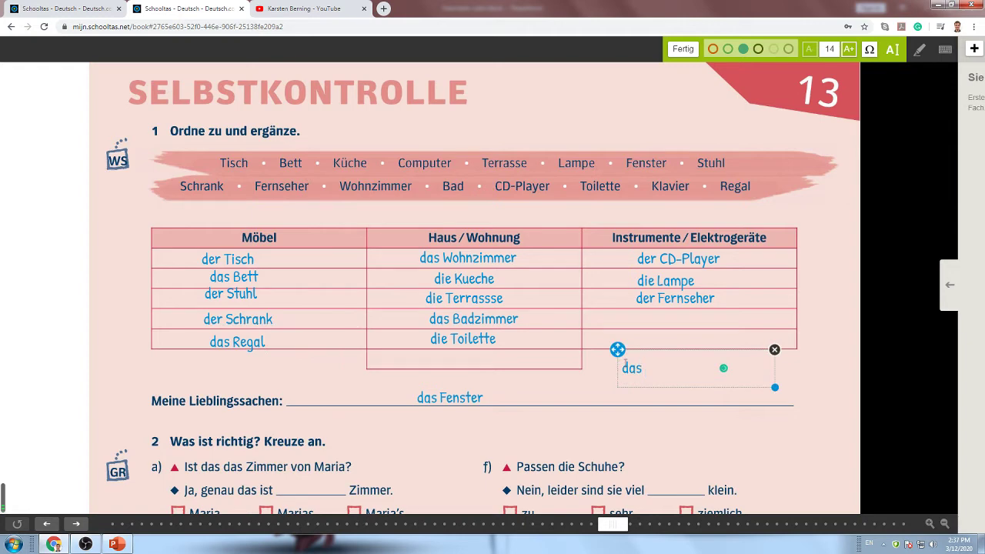
pyautogui.write('lavier')
pyautogui.moveTo(616, 350)
pyautogui.mouseDown()
pyautogui.moveTo(643, 294)
pyautogui.moveTo(644, 310)
pyautogui.mouseUp()
pyautogui.click(584, 419)
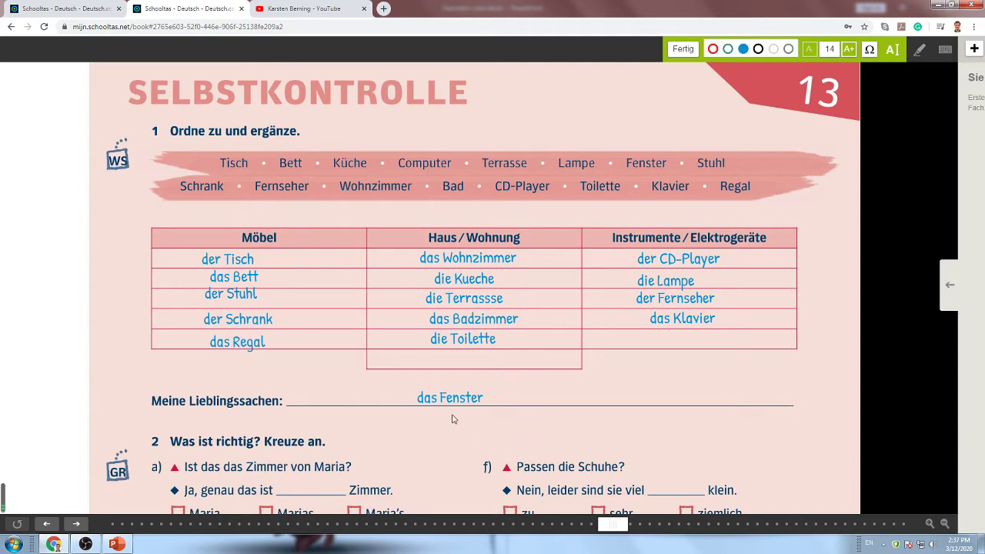
pyautogui.click(417, 390)
pyautogui.moveTo(413, 380)
pyautogui.mouseDown()
pyautogui.moveTo(435, 376)
pyautogui.moveTo(437, 341)
pyautogui.mouseUp()
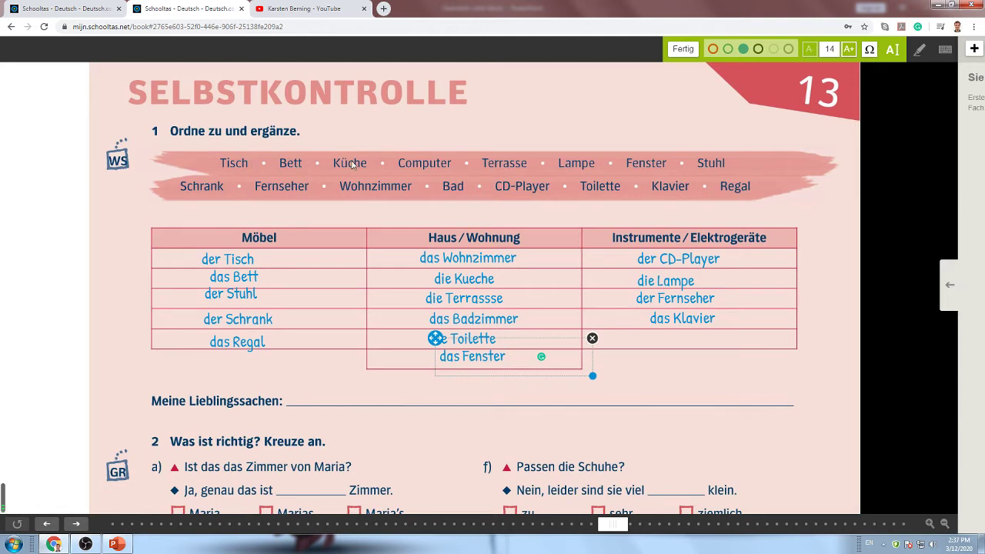
# Type 'der Computer' in a new text box and set it under das Klavier
pyautogui.click(715, 379)
pyautogui.click(665, 371)
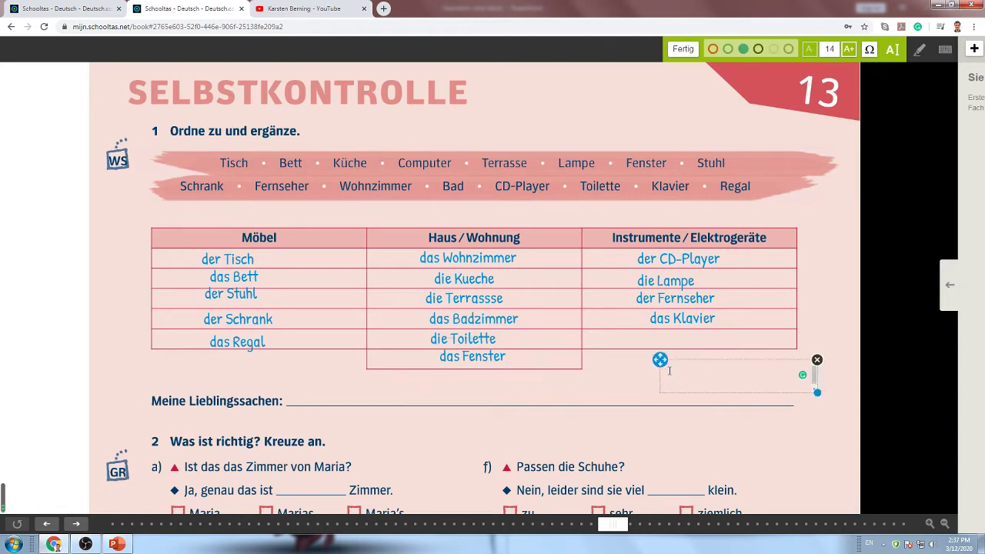
pyautogui.write('der Computer')
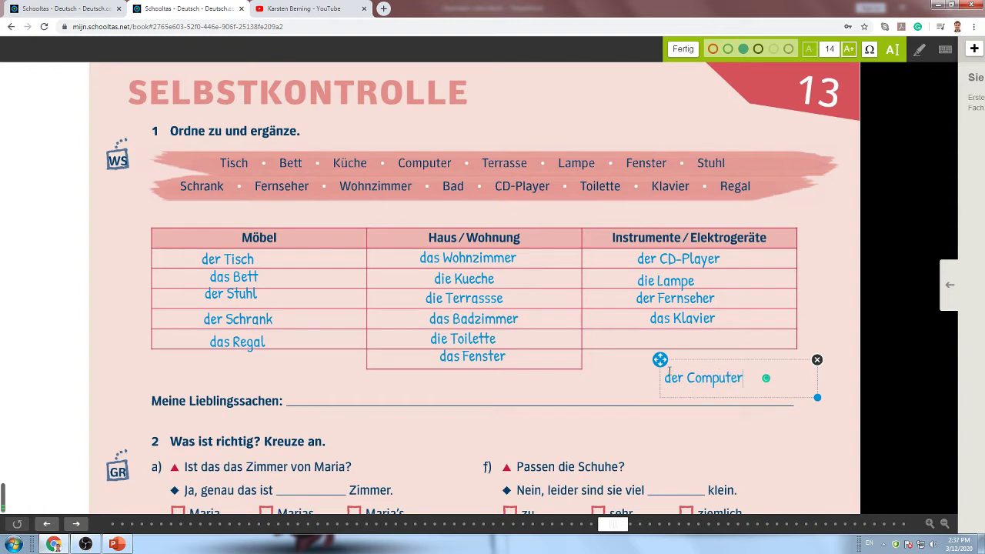
pyautogui.moveTo(660, 359); pyautogui.dragTo(644, 319)
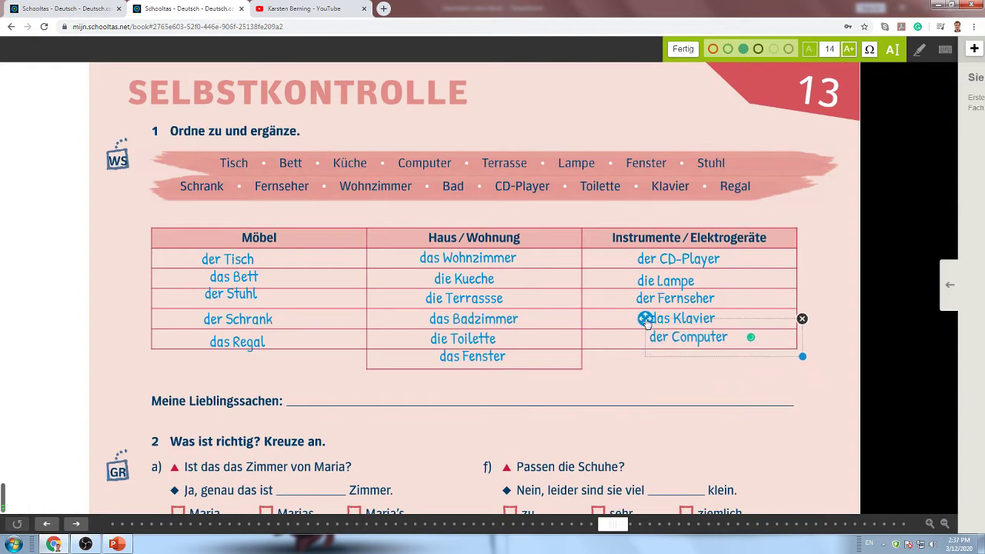
pyautogui.click(595, 383)
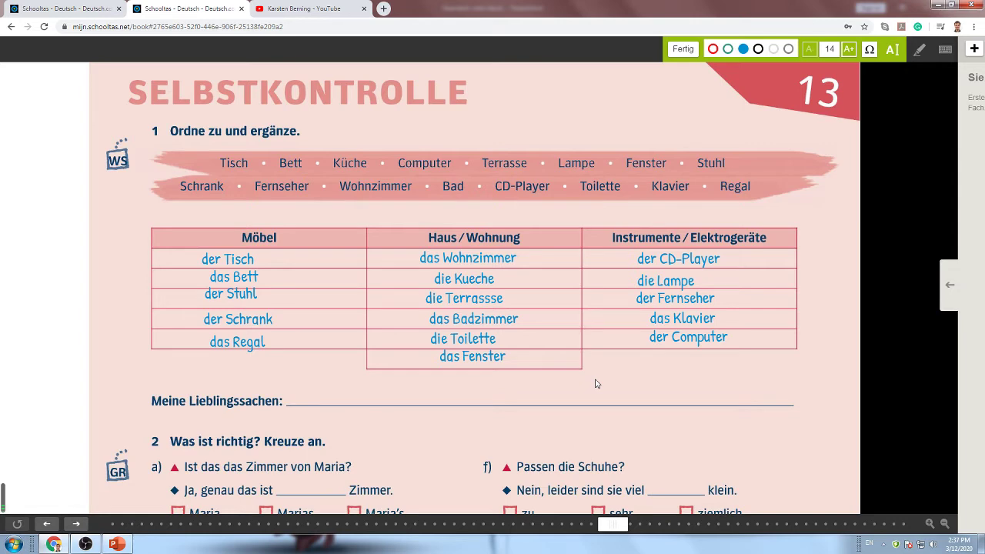
# Write 'sind der Computer, mein Handy und mein Kuehlschrank.' on one line after Meine Lieblingssachen
pyautogui.click(306, 398)
pyautogui.click(296, 400)
pyautogui.click(295, 398)
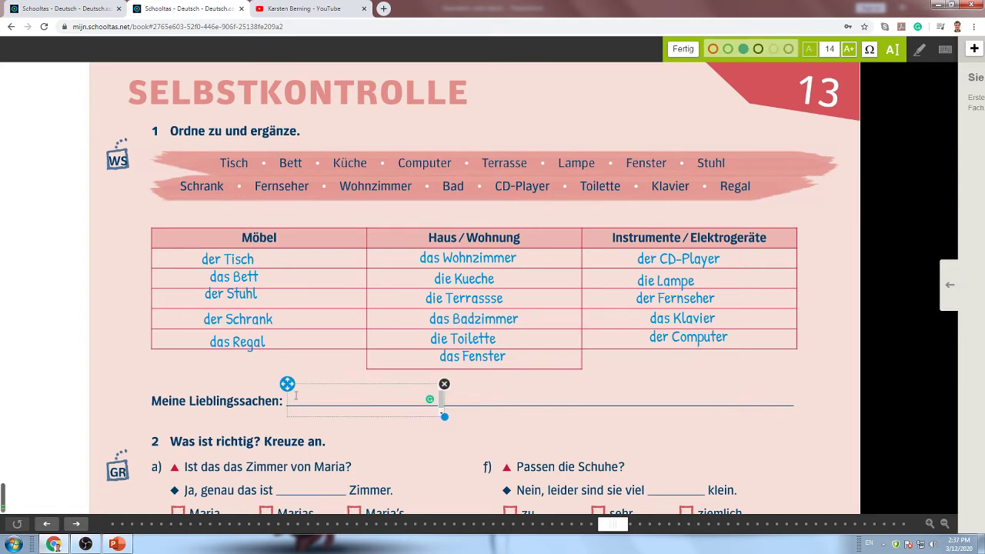
pyautogui.write('sind der')
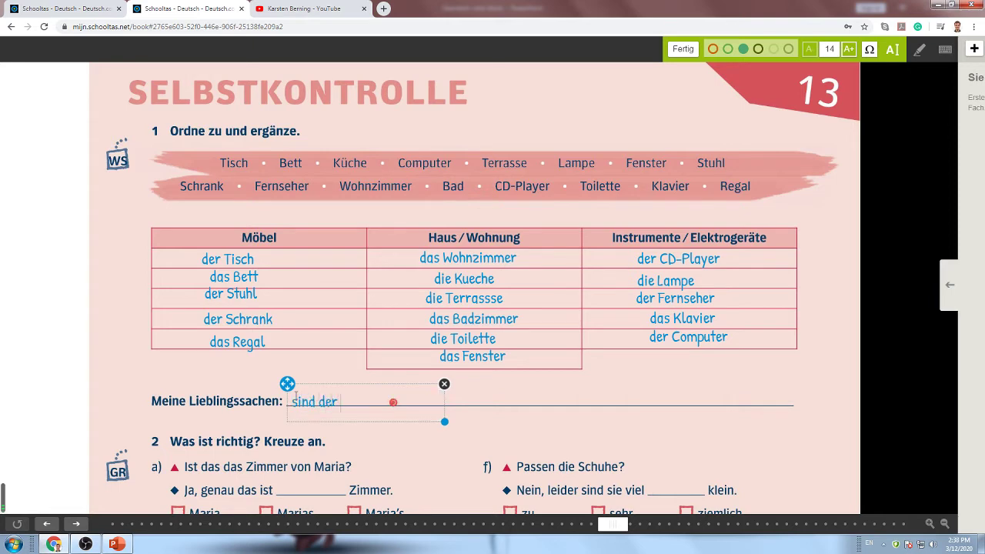
pyautogui.write('om')
pyautogui.write('uter')
pyautogui.press('BackSpace')
pyautogui.press('BackSpace')
pyautogui.press('BackSpace')
pyautogui.write('ter,')
pyautogui.write(' mein Handy')
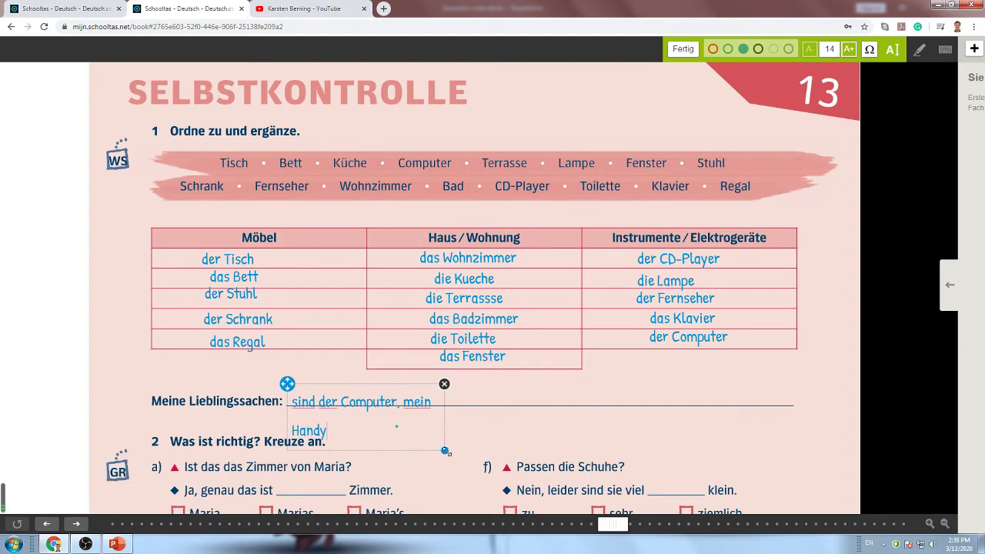
pyautogui.moveTo(445, 450); pyautogui.dragTo(786, 412)
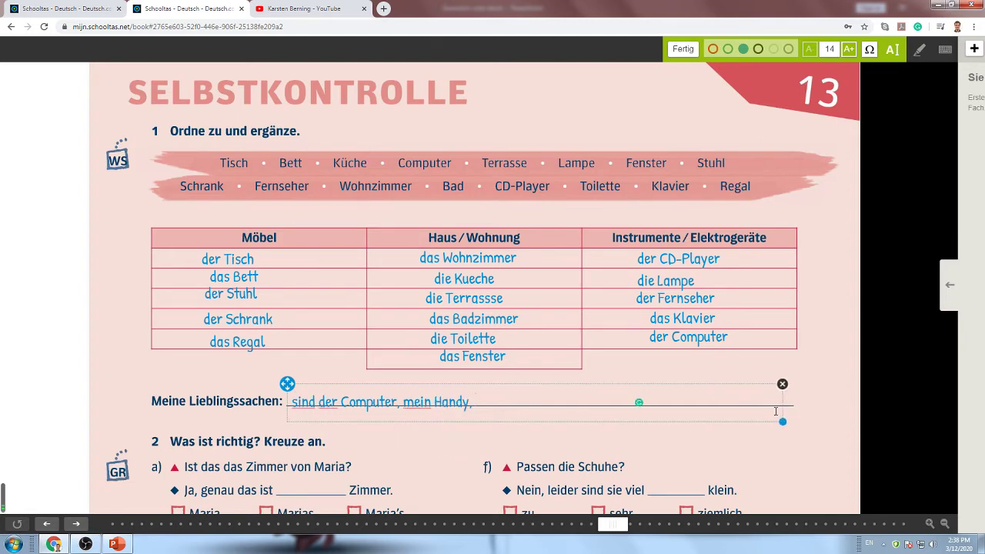
pyautogui.write('nd mein Kuehlschrank.')
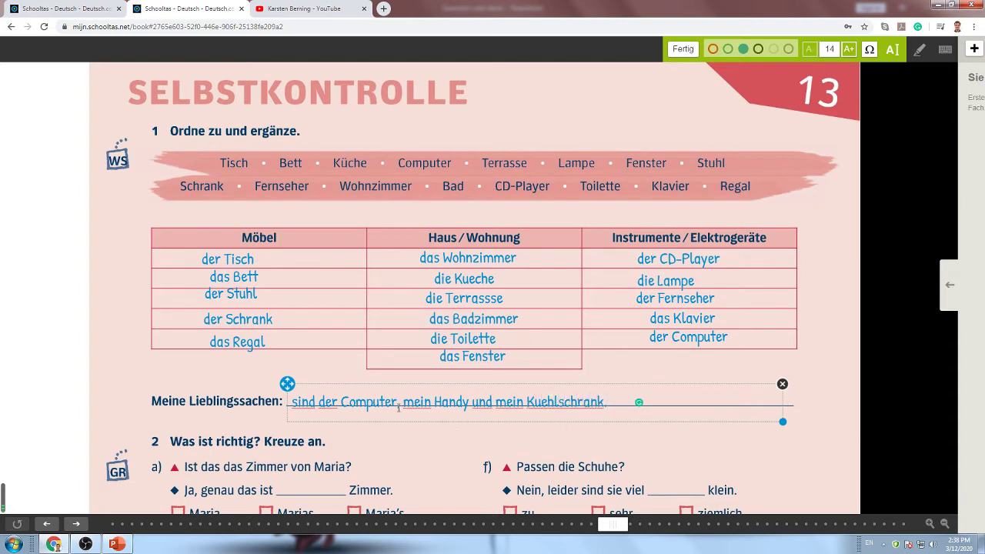
pyautogui.moveTo(297, 385); pyautogui.dragTo(302, 377)
pyautogui.click(592, 396)
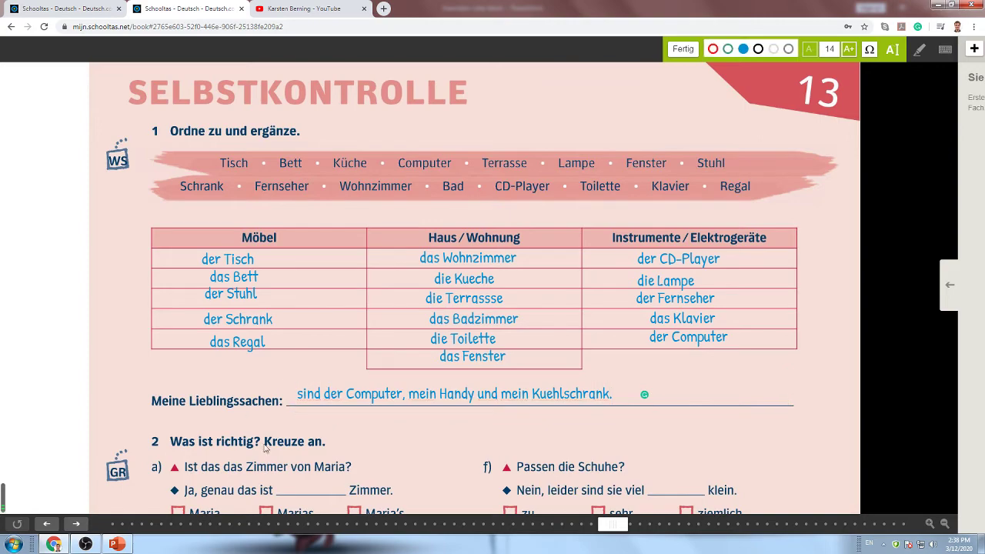
# Fill the blanks in exercise 2 a) with 'Marias' and b) with 'Jans Computer'
pyautogui.scroll(-3, 778, 284)
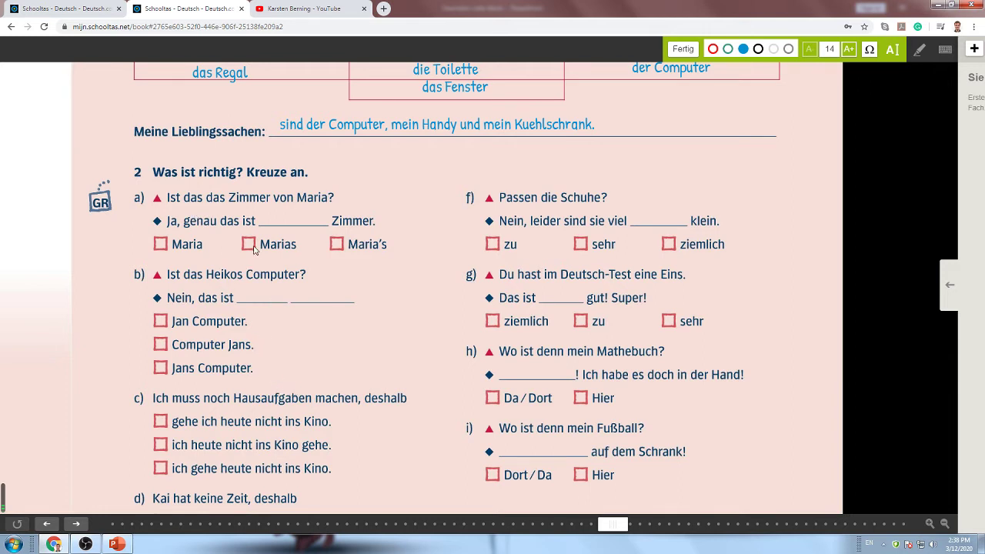
pyautogui.click(274, 225)
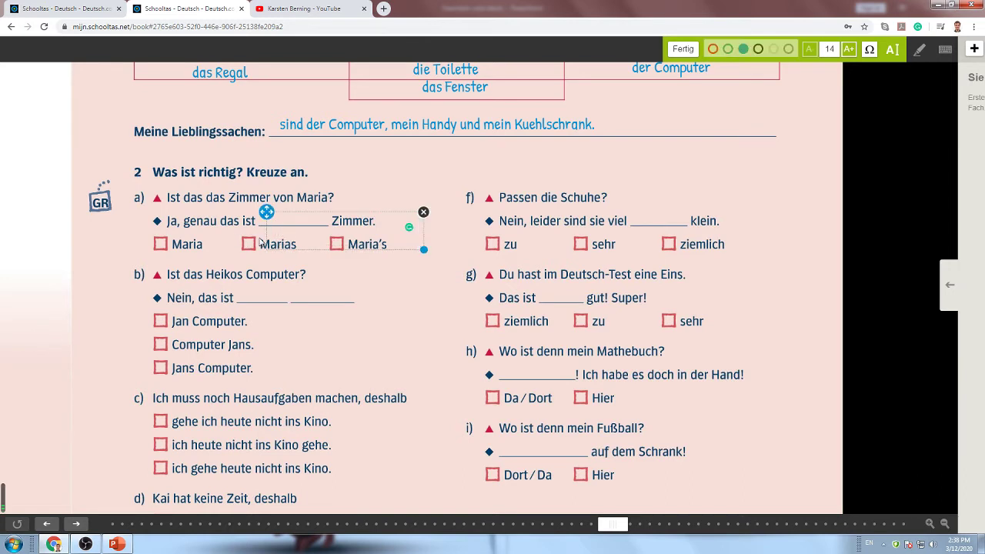
pyautogui.write('Marias')
pyautogui.moveTo(267, 213)
pyautogui.mouseDown()
pyautogui.moveTo(266, 195)
pyautogui.moveTo(263, 203)
pyautogui.mouseUp()
pyautogui.click(339, 286)
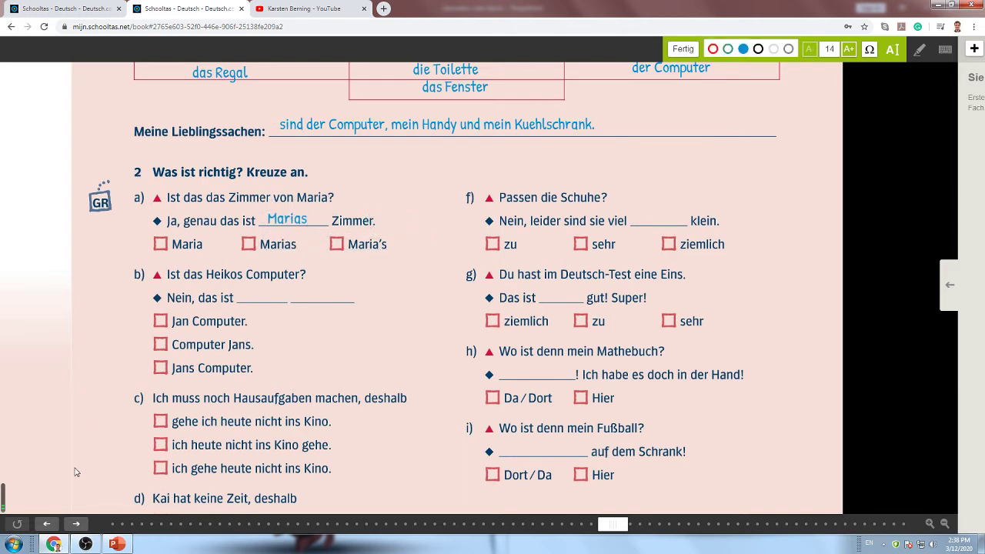
pyautogui.click(279, 300)
pyautogui.write('Jans Computer')
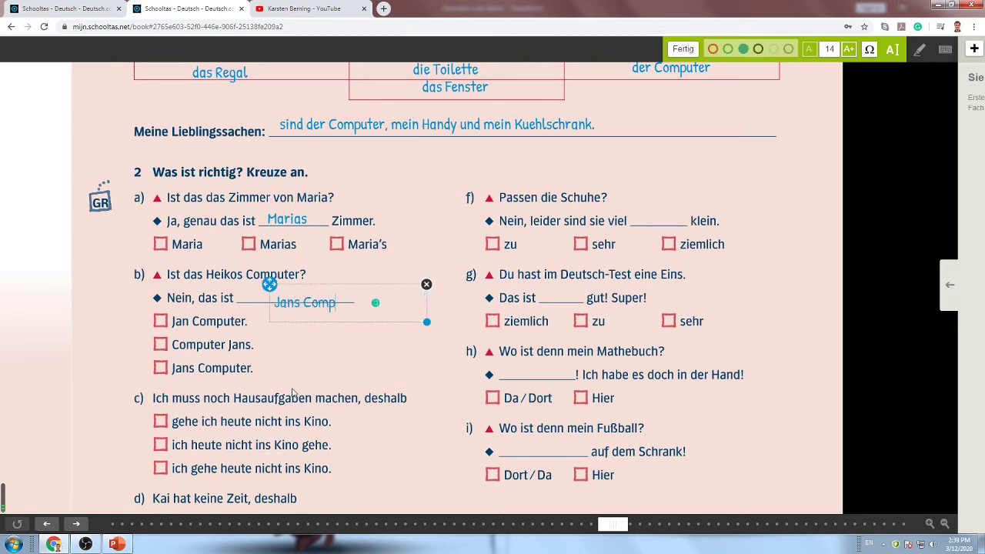
pyautogui.moveTo(261, 288); pyautogui.dragTo(237, 275)
pyautogui.click(285, 441)
# Tick 'gehe ich…' in c), 'kann er nicht…' in d) and 'geht er einkaufen' in e) with x marks
pyautogui.scroll(-2, 285, 441)
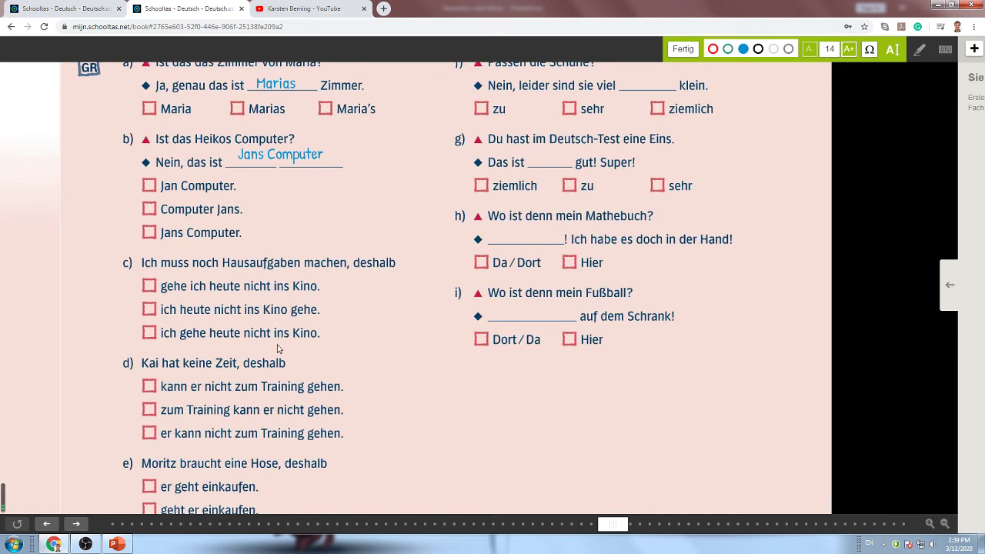
pyautogui.click(154, 286)
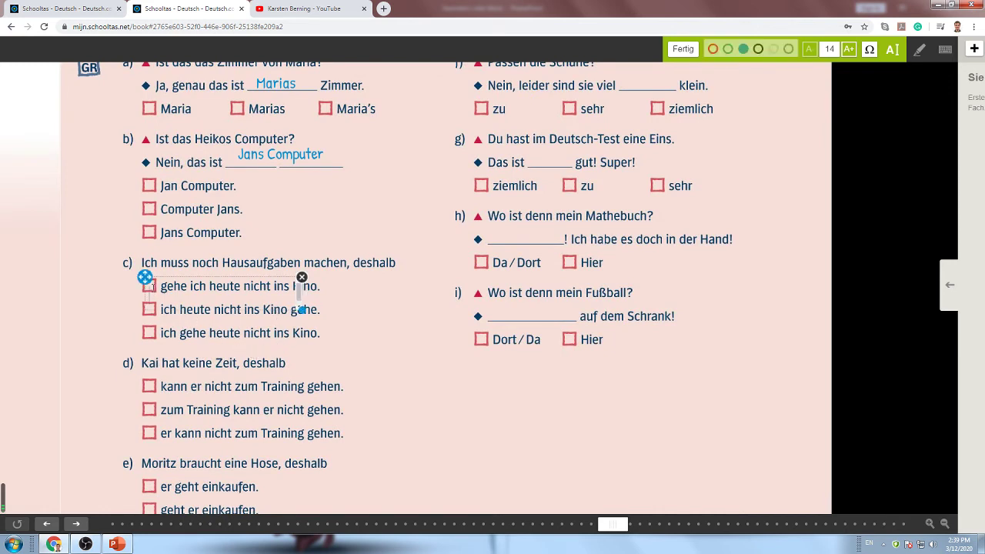
pyautogui.write('x')
pyautogui.moveTo(145, 277); pyautogui.dragTo(143, 265)
pyautogui.click(211, 362)
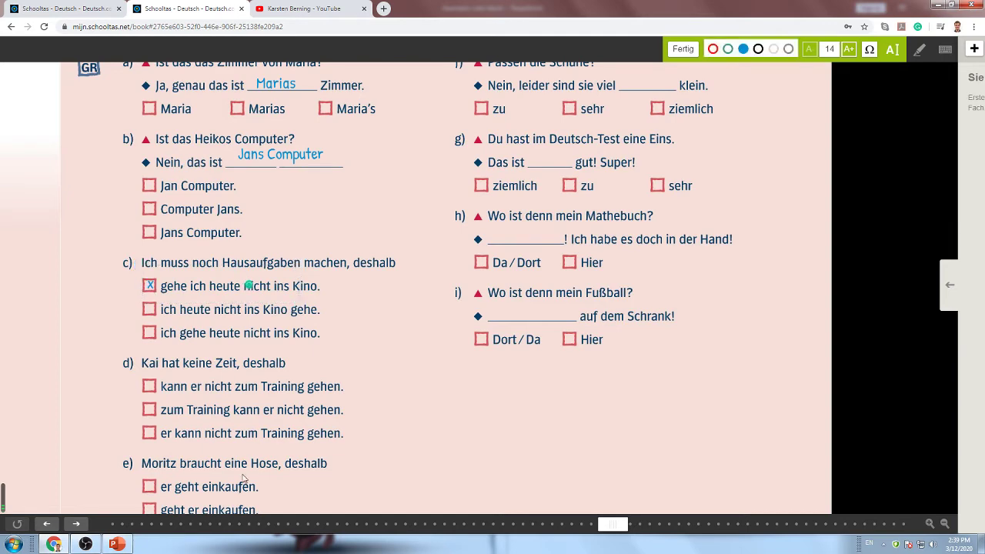
pyautogui.scroll(-2, 242, 346)
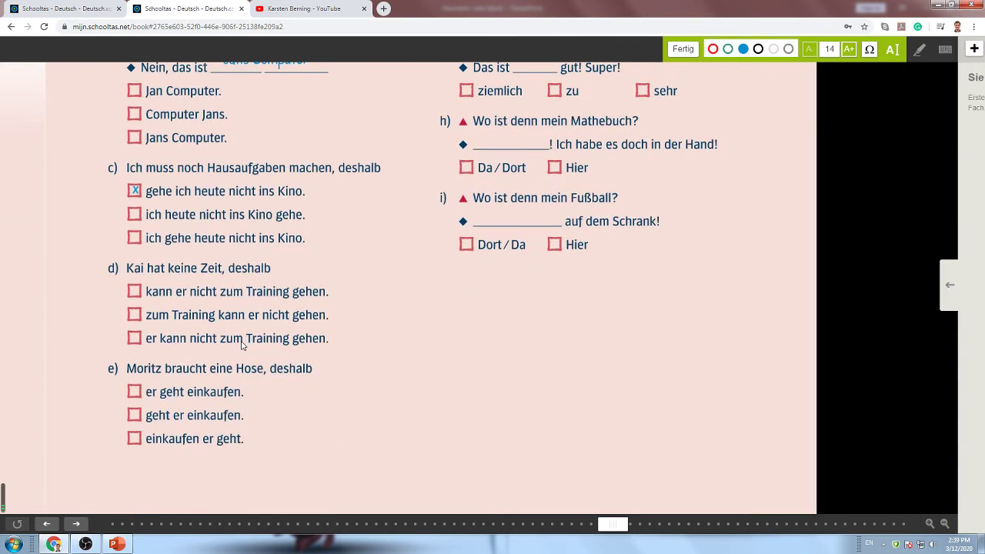
pyautogui.click(116, 307)
pyautogui.write('x')
pyautogui.moveTo(108, 291); pyautogui.dragTo(127, 270)
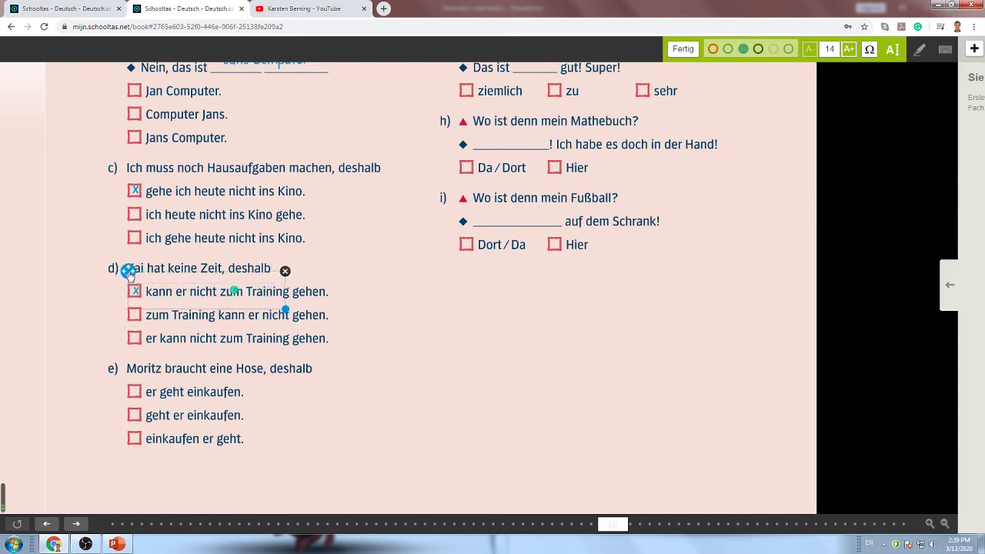
pyautogui.click(177, 392)
pyautogui.scroll(-1, 201, 416)
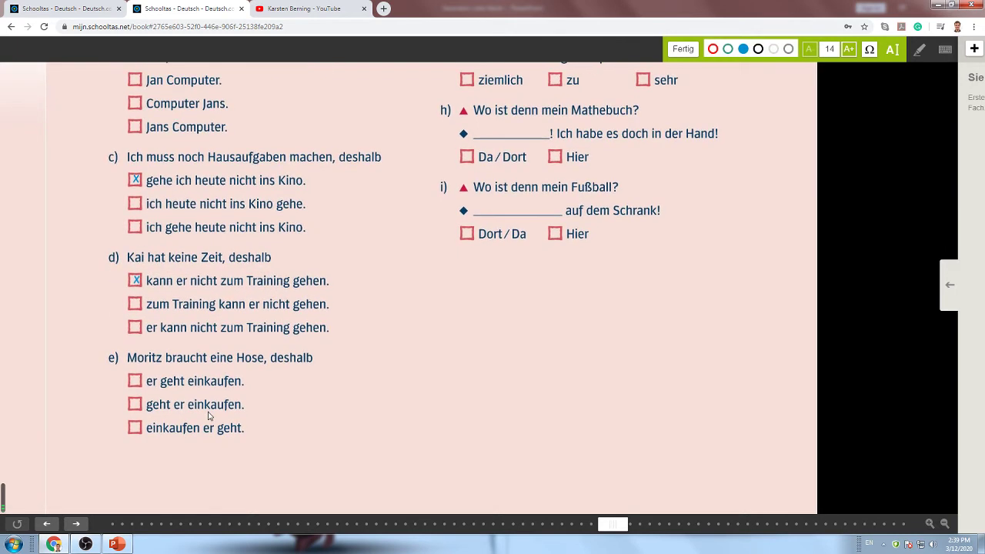
pyautogui.click(175, 439)
pyautogui.write('x')
pyautogui.moveTo(132, 432)
pyautogui.mouseDown()
pyautogui.moveTo(147, 404)
pyautogui.moveTo(125, 385)
pyautogui.mouseUp()
# Underline the verbs kann, geht and gehe in items c)–e) with a dark blue pen
pyautogui.click(355, 388)
pyautogui.click(920, 49)
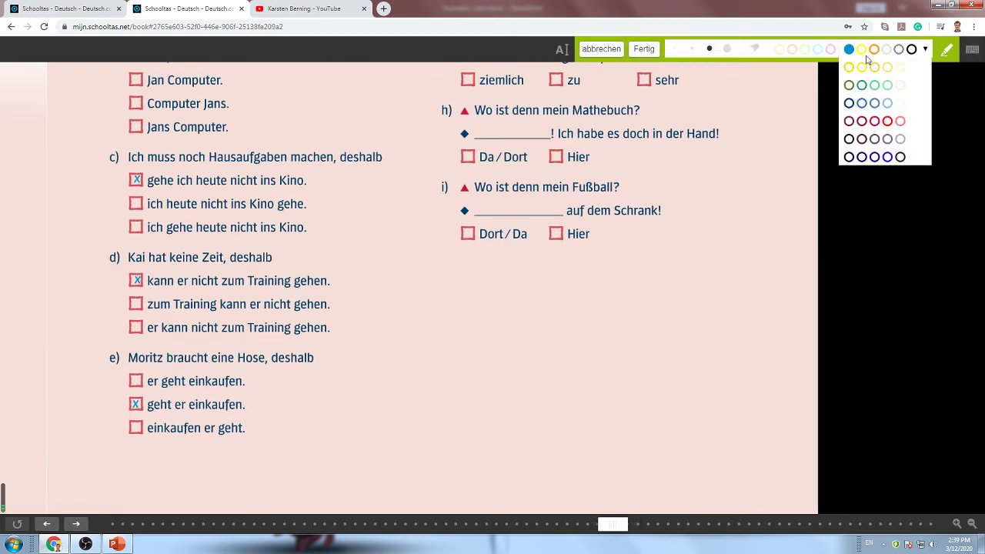
pyautogui.click(876, 158)
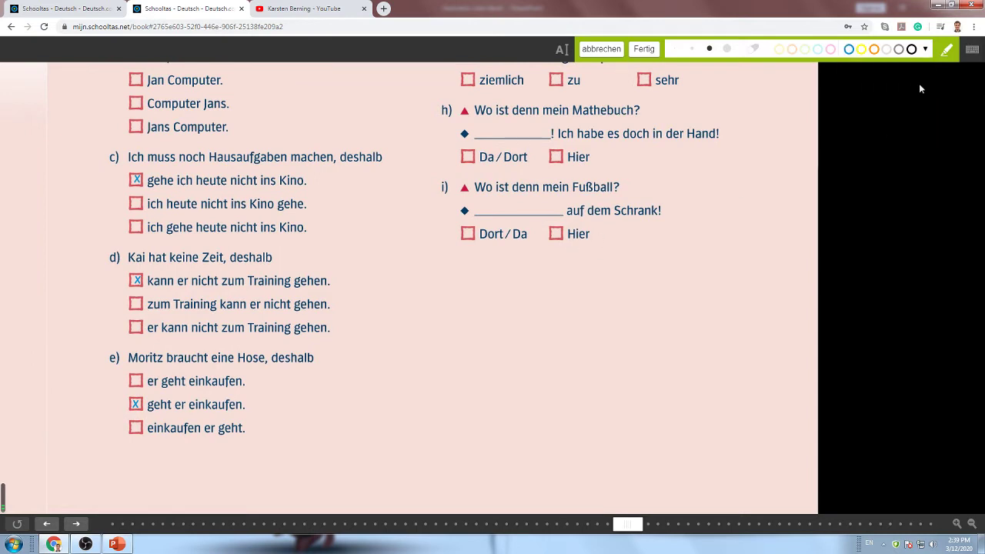
pyautogui.click(926, 49)
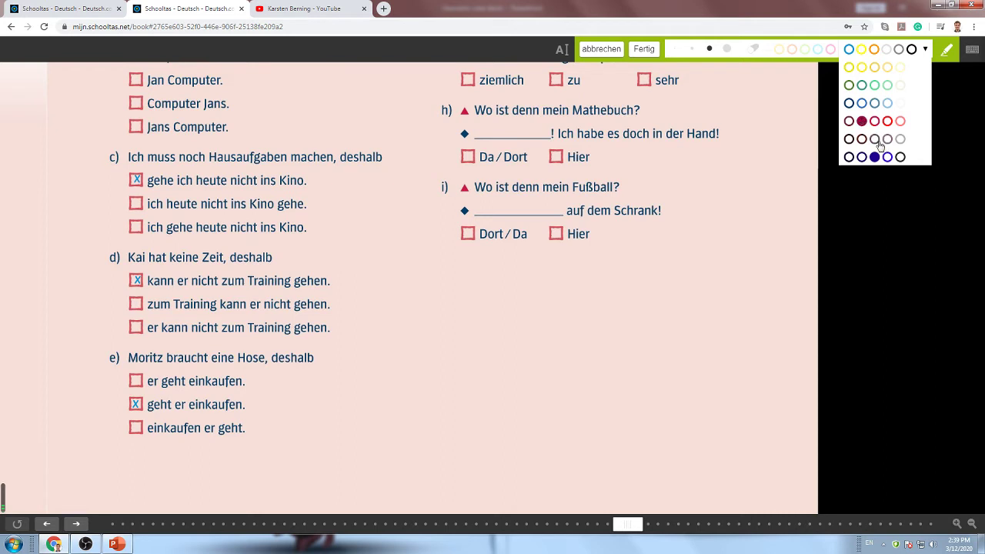
pyautogui.click(887, 157)
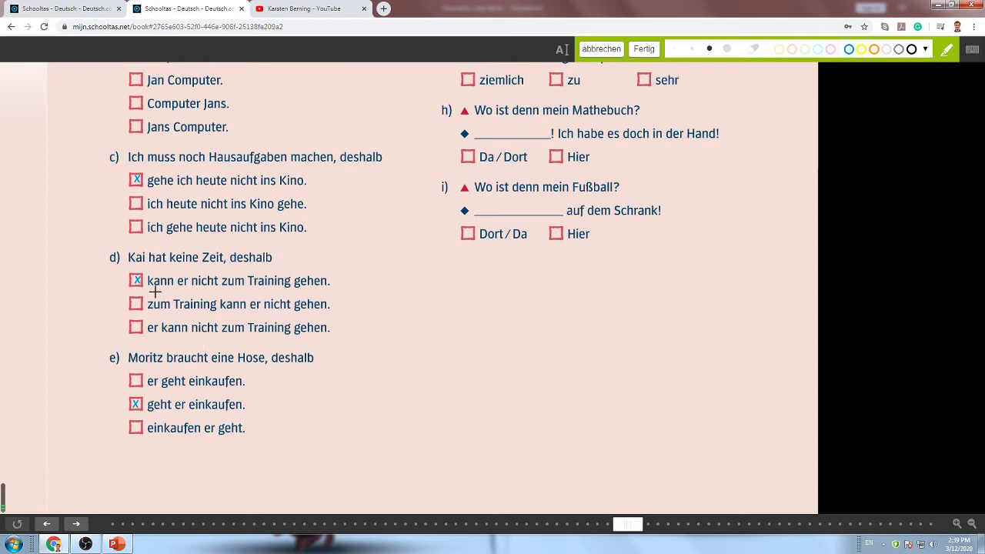
pyautogui.moveTo(145, 289); pyautogui.dragTo(183, 288)
pyautogui.moveTo(145, 413); pyautogui.dragTo(174, 414)
pyautogui.moveTo(148, 187); pyautogui.dragTo(170, 187)
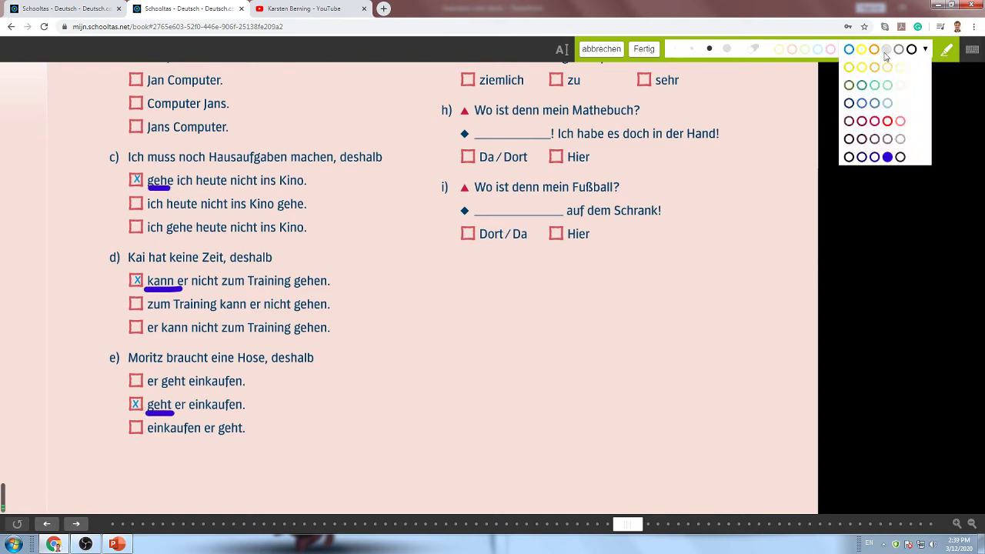
# Underline the subjects ich and er in items c)–e) in green and finish the pen annotations
pyautogui.click(874, 86)
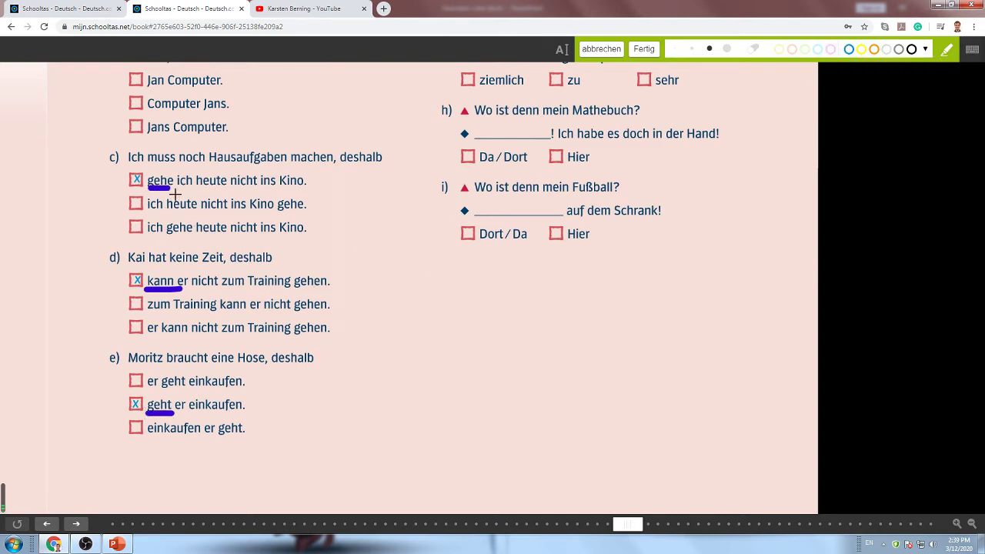
pyautogui.moveTo(175, 189); pyautogui.dragTo(194, 189)
pyautogui.moveTo(175, 286); pyautogui.dragTo(184, 286)
pyautogui.moveTo(172, 413); pyautogui.dragTo(190, 412)
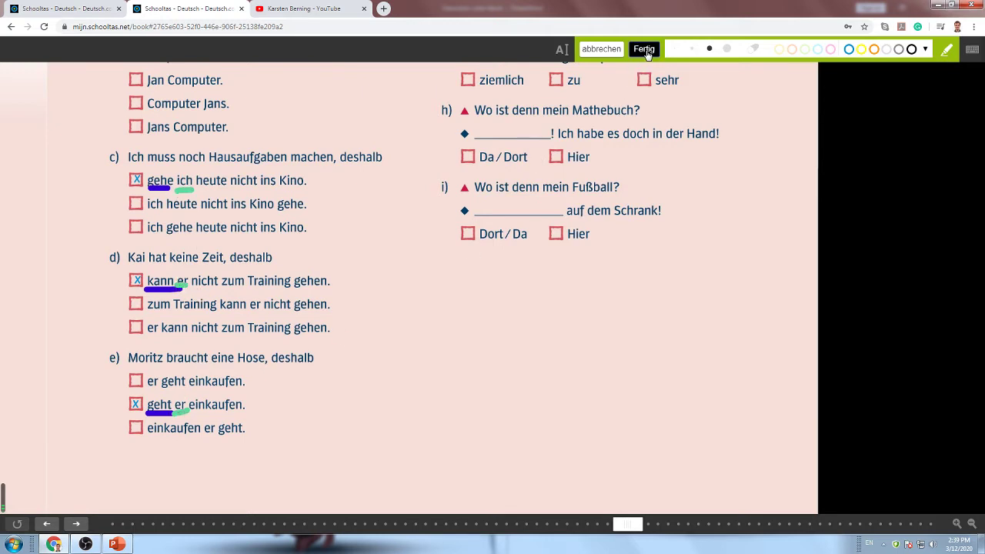
pyautogui.click(644, 48)
pyautogui.click(893, 48)
# Fill the blank in item f) with 'zu' and put an X in the zu checkbox
pyautogui.scroll(5, 655, 227)
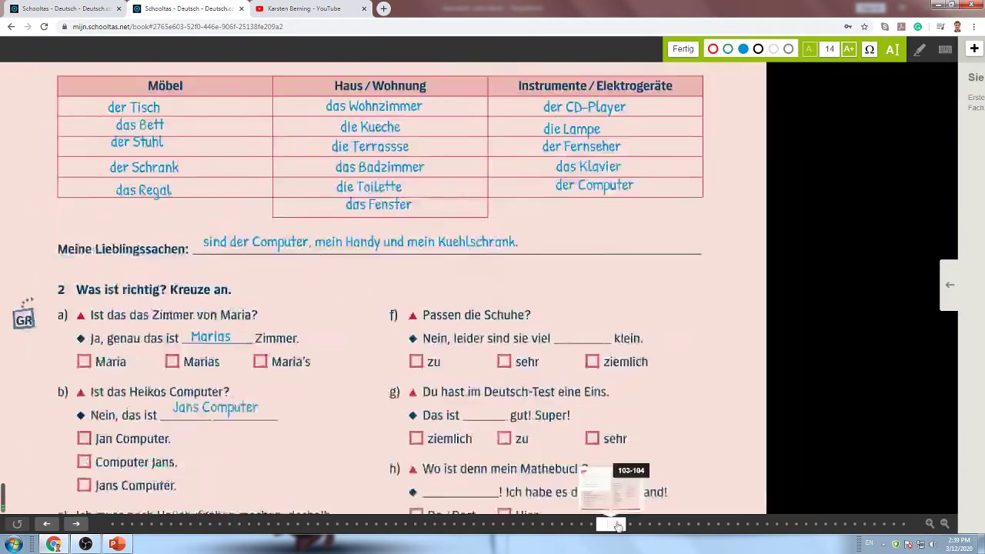
pyautogui.scroll(-3, 545, 254)
pyautogui.hscroll(2, 546, 254)
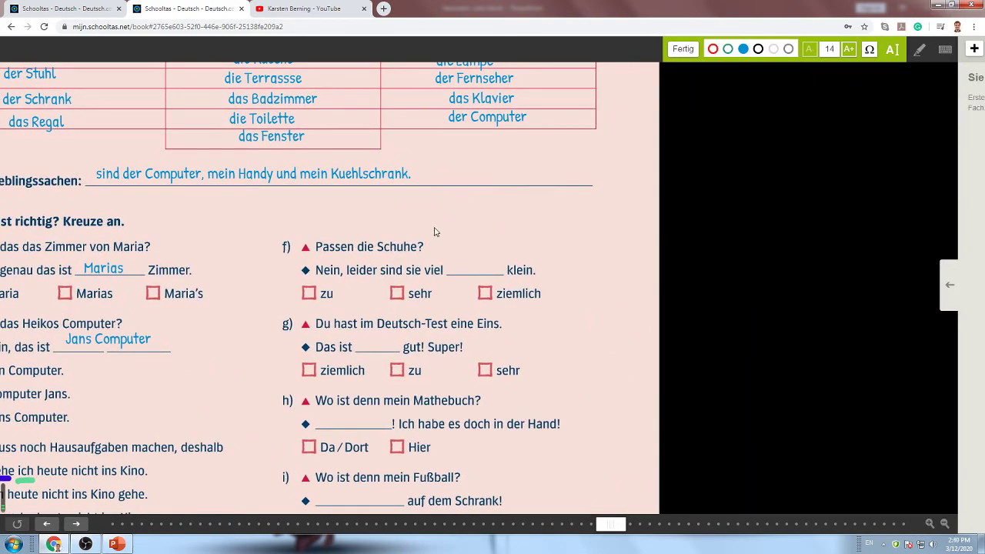
pyautogui.click(463, 263)
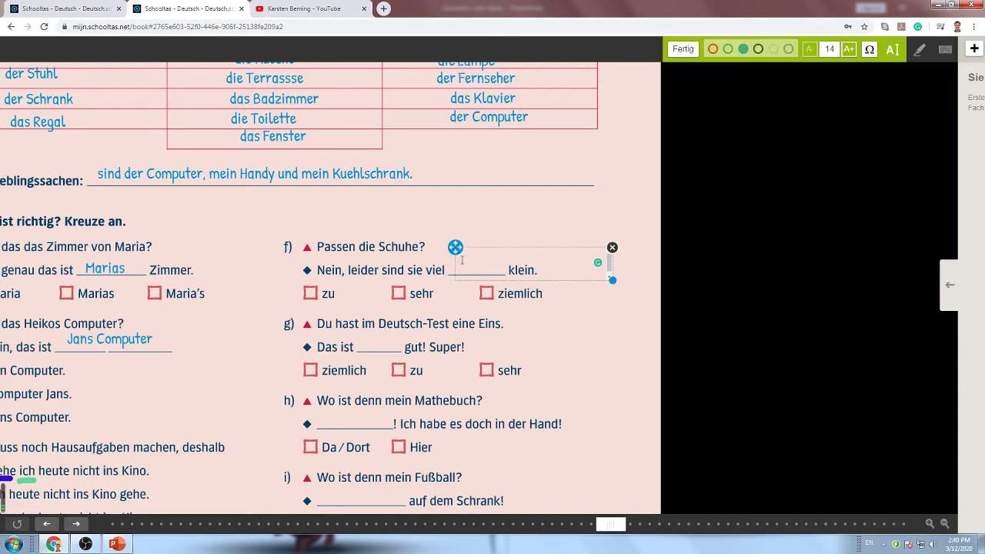
pyautogui.write('zu')
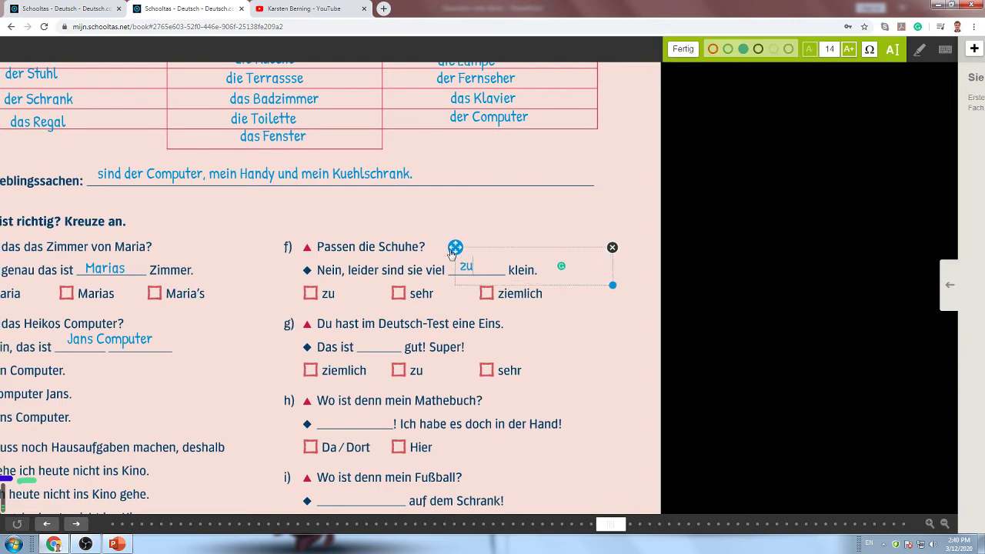
pyautogui.moveTo(455, 247); pyautogui.dragTo(452, 253)
pyautogui.click(236, 316)
pyautogui.click(274, 286)
pyautogui.write('x')
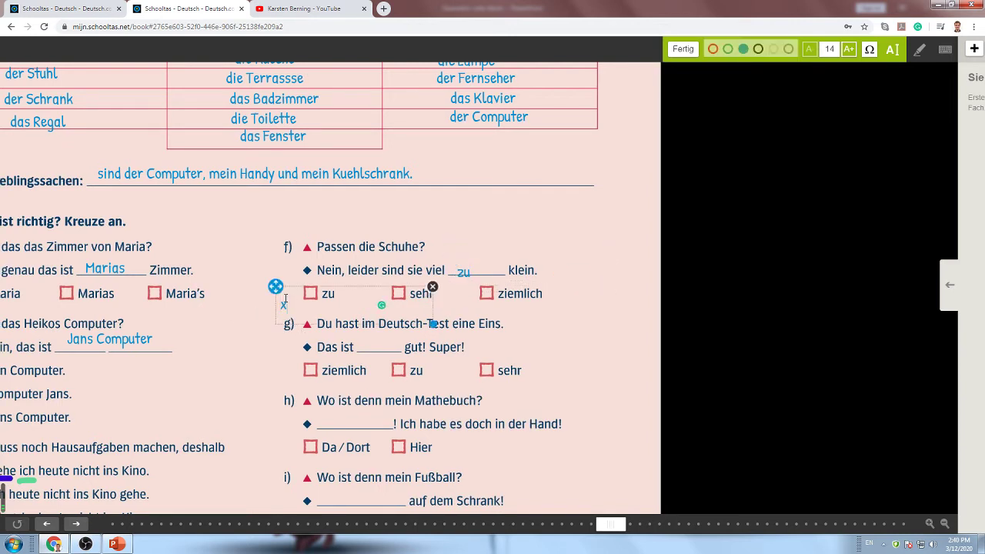
pyautogui.write('X')
pyautogui.moveTo(275, 286); pyautogui.dragTo(301, 277)
pyautogui.click(231, 388)
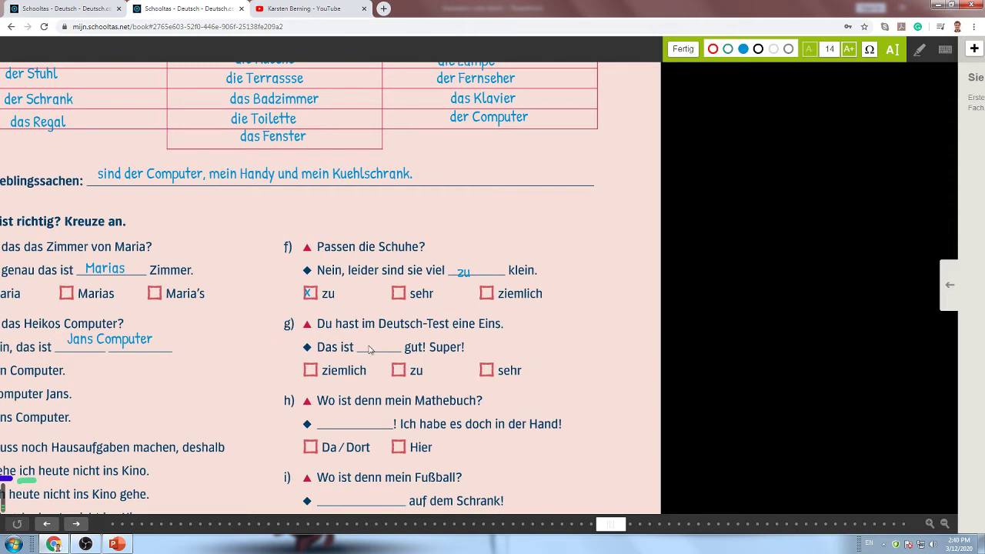
# Write 'sehr' on the blank line of item g)
pyautogui.click(370, 346)
pyautogui.write('sehr')
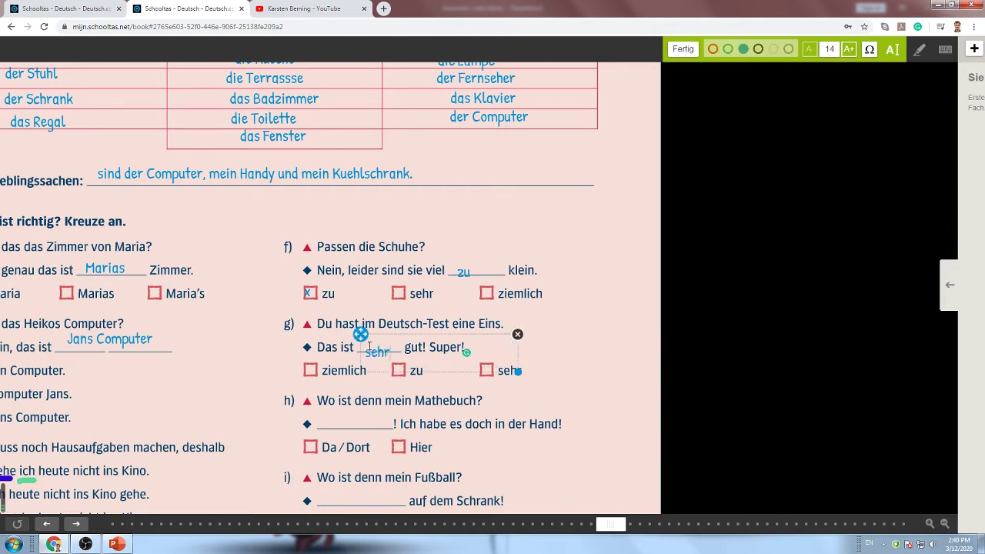
pyautogui.moveTo(362, 336); pyautogui.dragTo(363, 329)
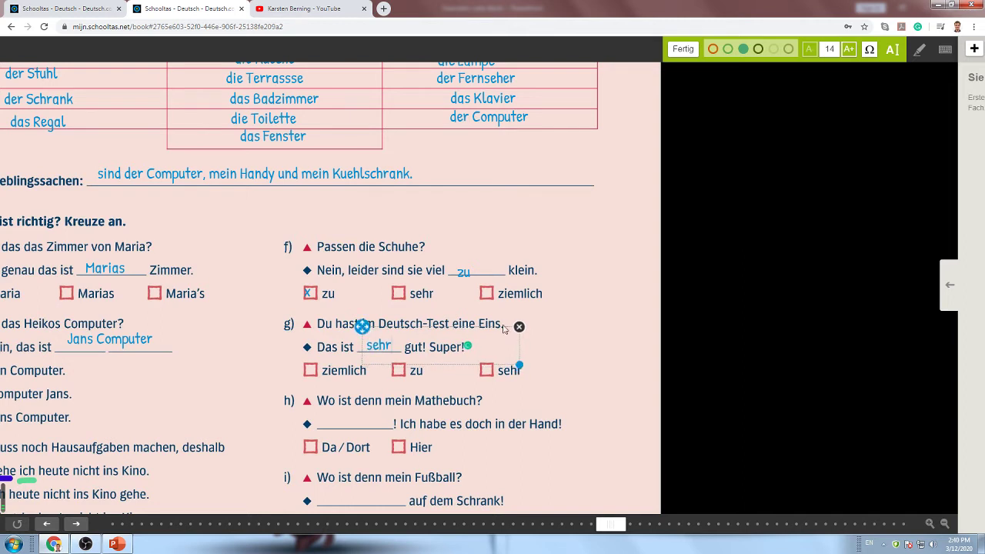
pyautogui.click(340, 373)
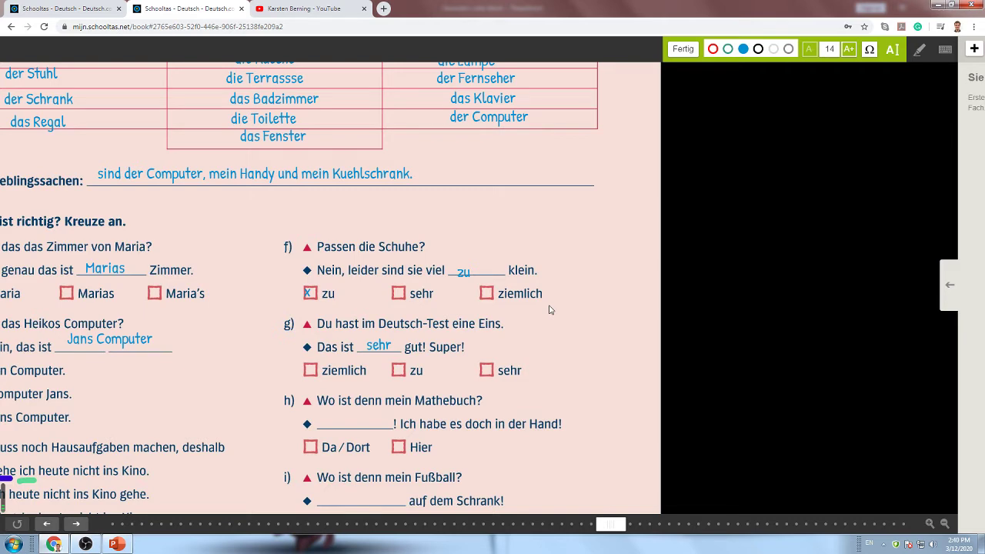
# Answer item h) with 'Hier' on the blank and an X in the Hier checkbox
pyautogui.scroll(-3, 550, 310)
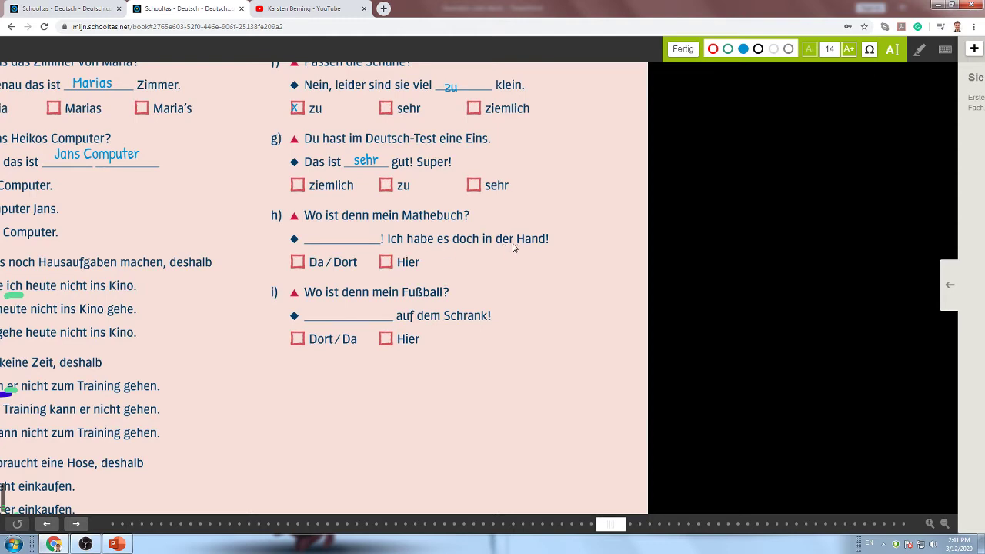
pyautogui.click(892, 49)
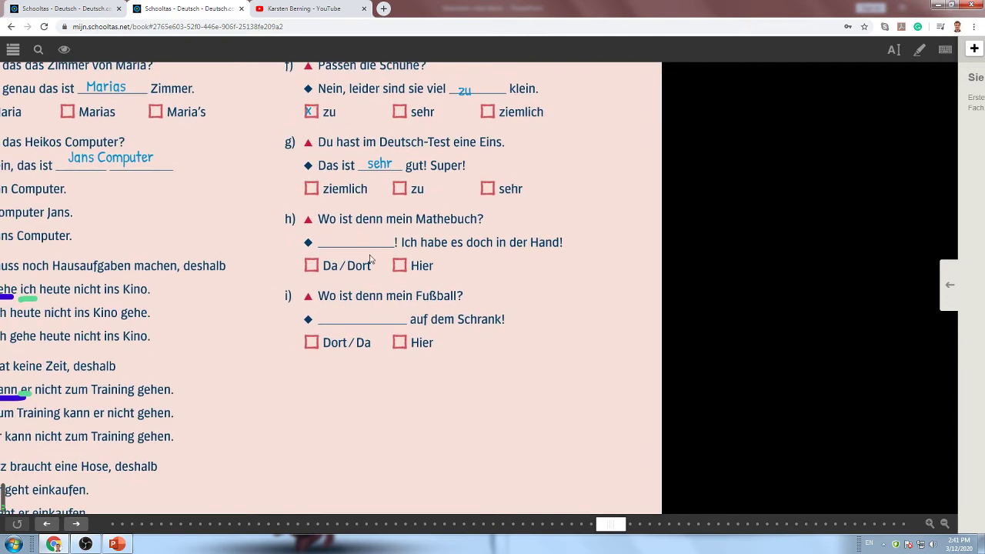
pyautogui.click(893, 50)
pyautogui.click(325, 237)
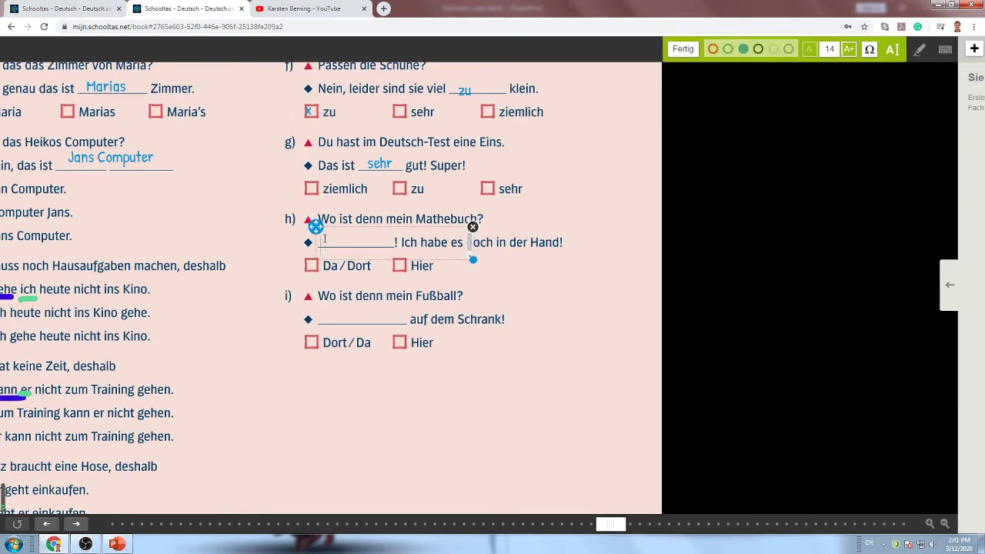
pyautogui.write('Hier')
pyautogui.moveTo(316, 227); pyautogui.dragTo(331, 220)
pyautogui.click(411, 274)
pyautogui.write('X')
pyautogui.moveTo(398, 257); pyautogui.dragTo(392, 247)
pyautogui.click(383, 371)
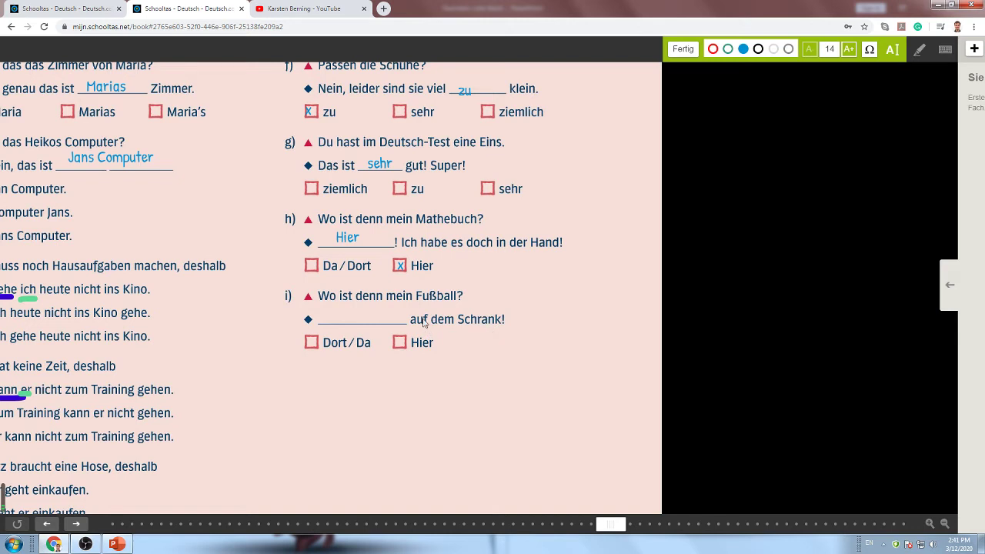
# Mark the Dort/Da checkbox for item i) and write 'Dort' on its blank line
pyautogui.click(353, 319)
pyautogui.write('x')
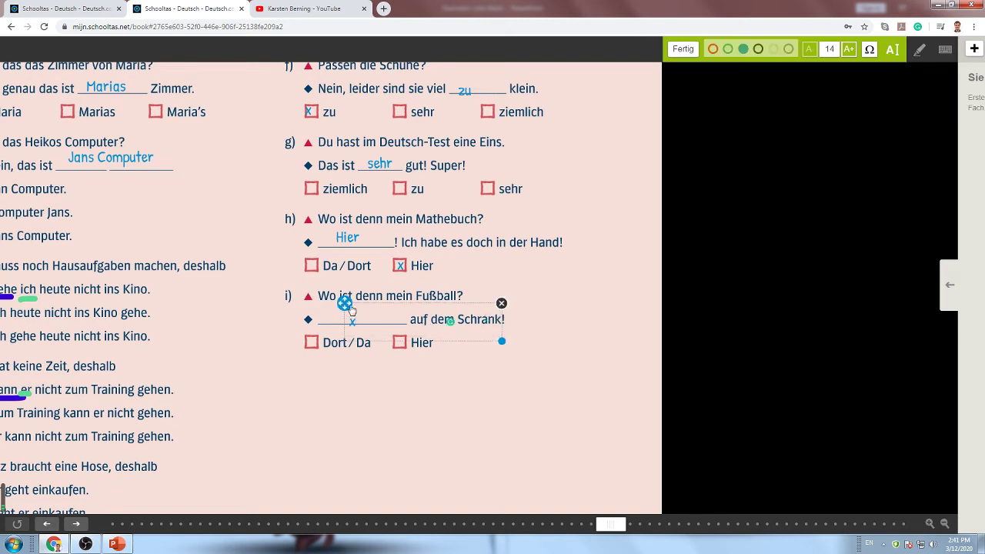
pyautogui.moveTo(348, 311); pyautogui.dragTo(303, 329)
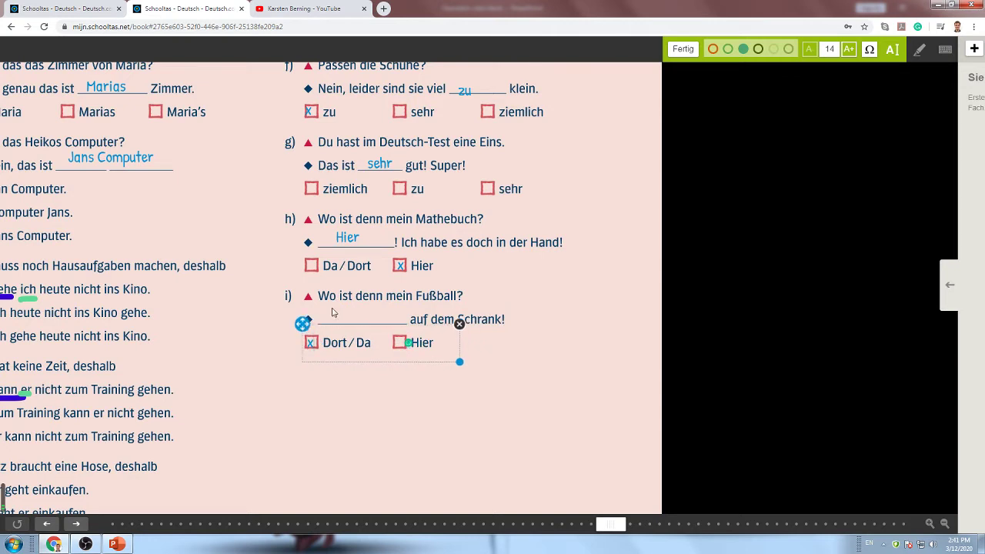
pyautogui.click(333, 312)
pyautogui.click(333, 312)
pyautogui.write('Dort')
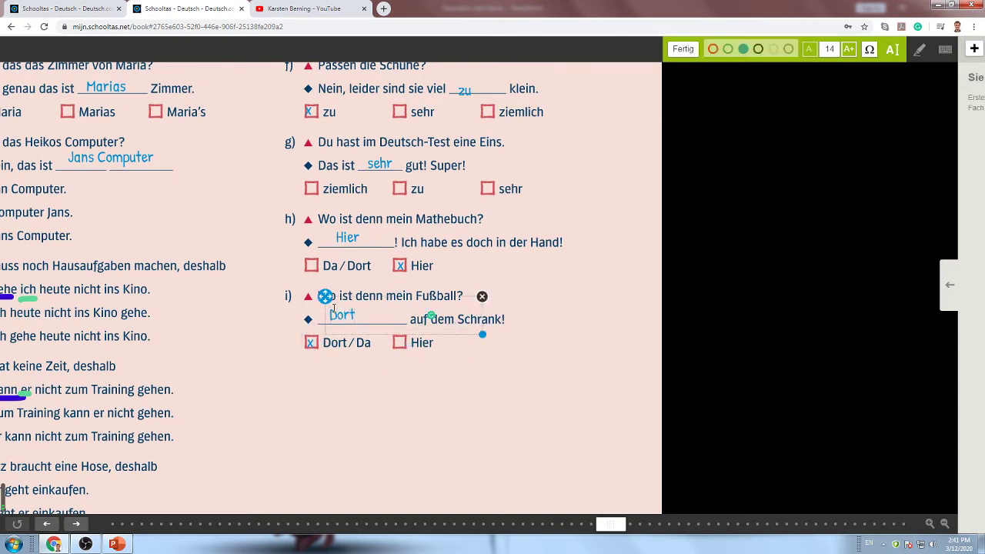
pyautogui.moveTo(332, 305); pyautogui.dragTo(345, 307)
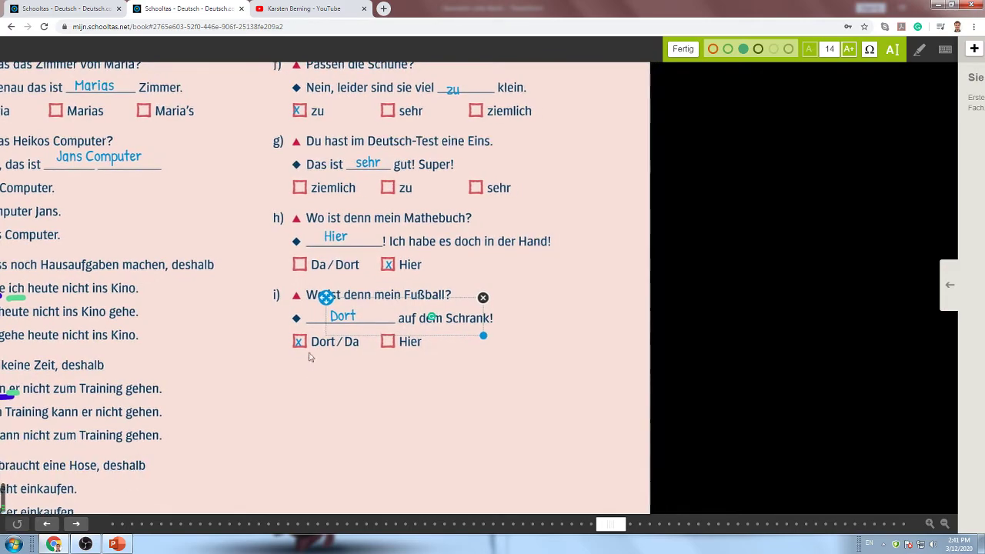
# Switch to the textbook tab and zoom in on the C2 Schreiben Zuhause mind-map
pyautogui.scroll(-3, 308, 355)
pyautogui.scroll(3, 306, 357)
pyautogui.scroll(-2, 307, 357)
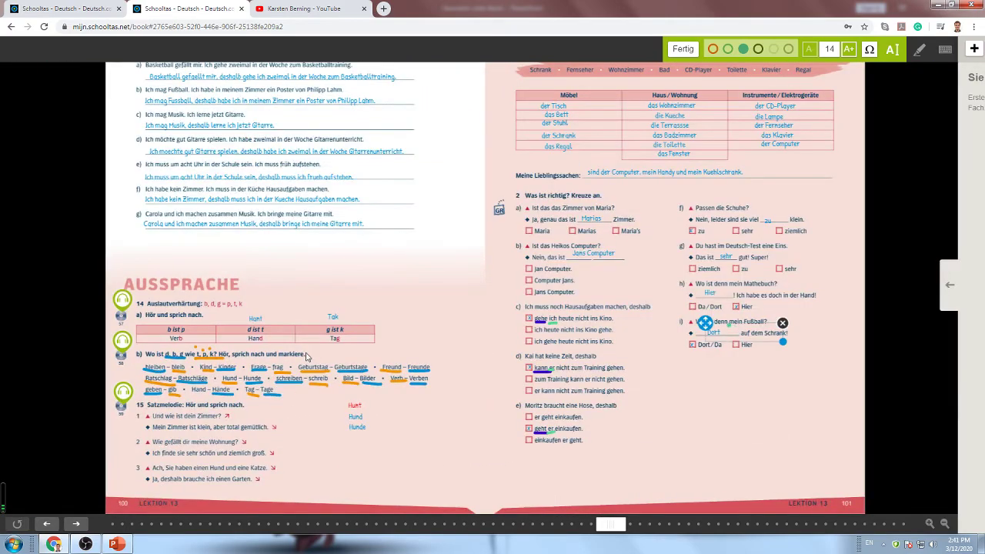
pyautogui.scroll(-2, 307, 356)
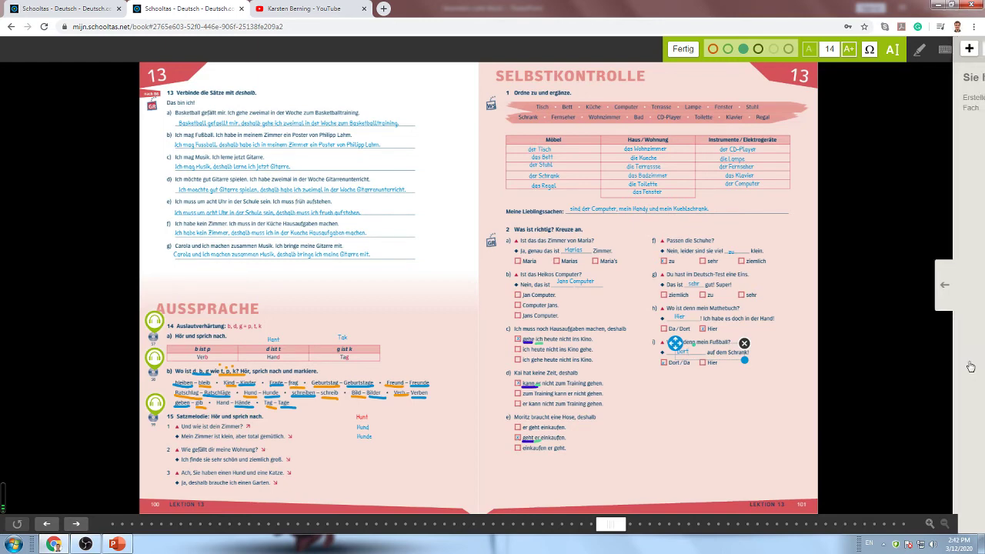
pyautogui.click(63, 9)
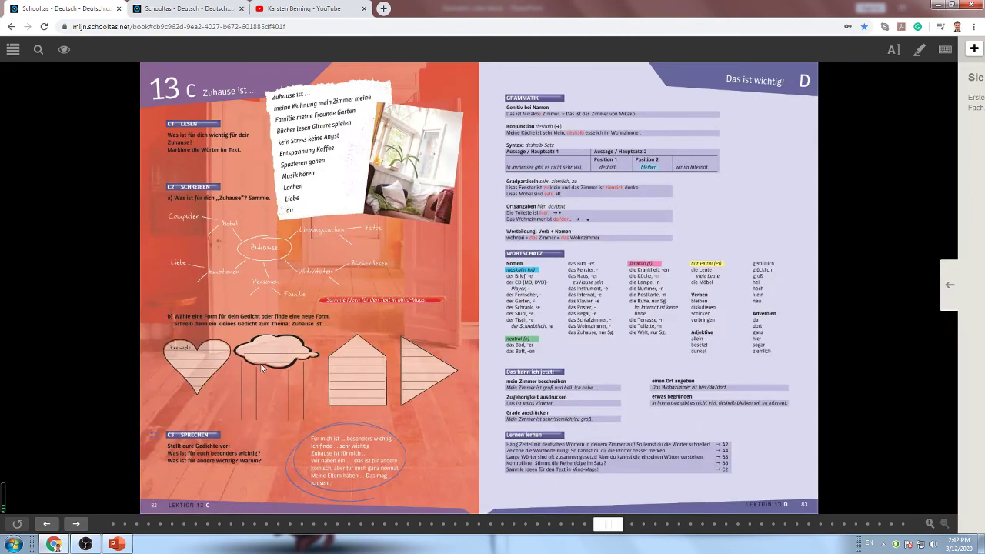
pyautogui.click(269, 367)
pyautogui.moveTo(272, 289); pyautogui.dragTo(421, 488)
pyautogui.moveTo(453, 329); pyautogui.dragTo(428, 336)
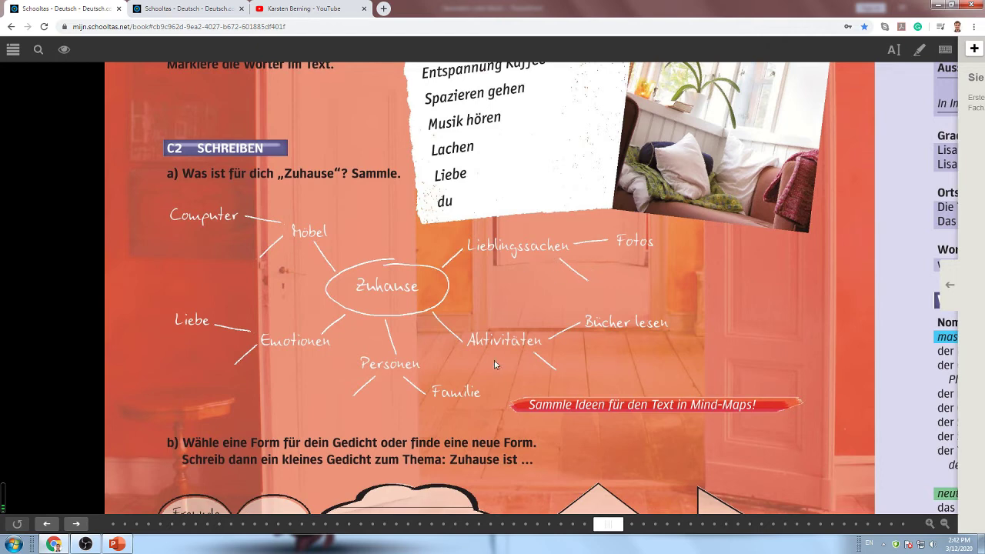
# In PowerPoint, add a new second slide and delete its title and text placeholders
pyautogui.click(116, 544)
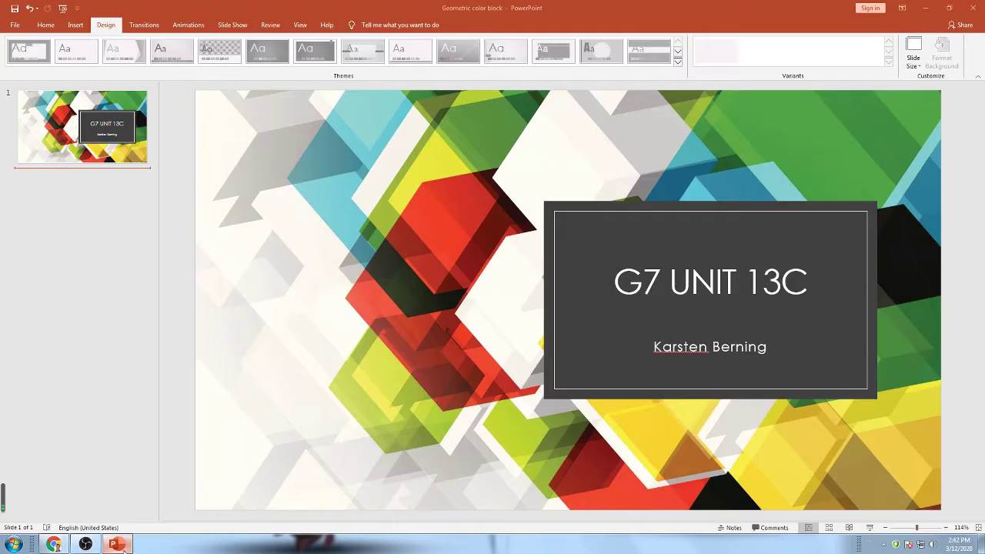
pyautogui.rightClick(114, 218)
pyautogui.click(138, 249)
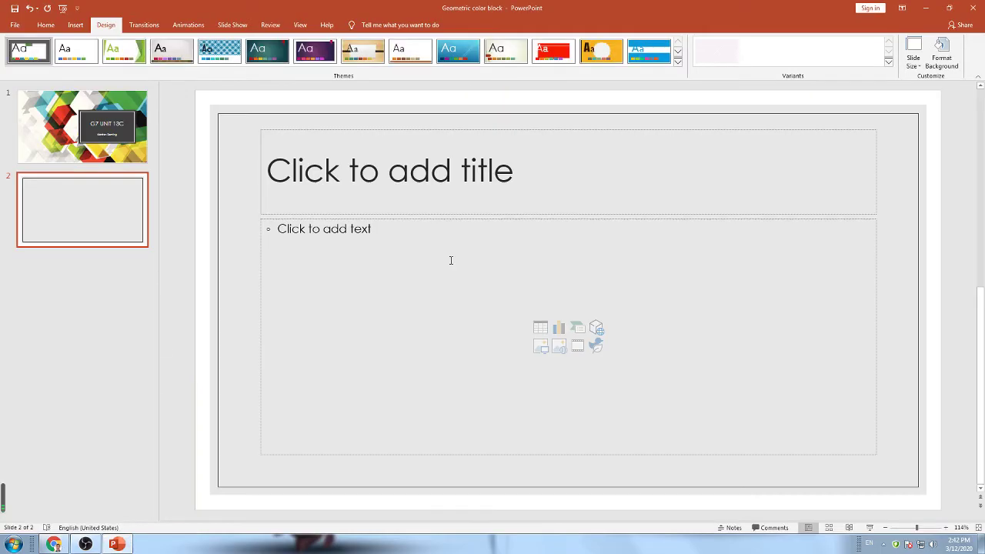
pyautogui.moveTo(242, 120)
pyautogui.mouseDown()
pyautogui.moveTo(920, 418)
pyautogui.moveTo(932, 488)
pyautogui.moveTo(929, 496)
pyautogui.moveTo(893, 493)
pyautogui.mouseUp()
pyautogui.press('Delete')
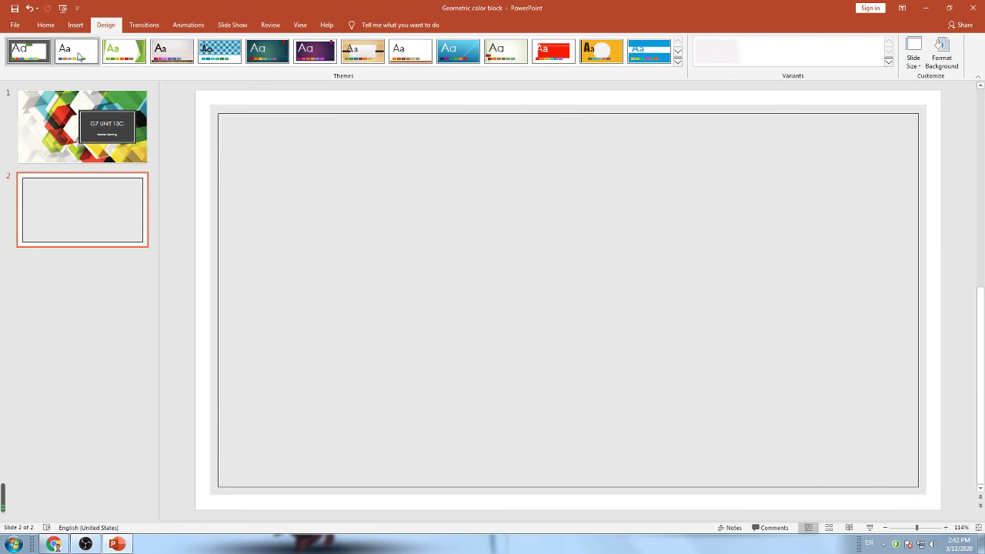
# Draw an ellipse just right of the slide centre
pyautogui.click(72, 27)
pyautogui.click(187, 54)
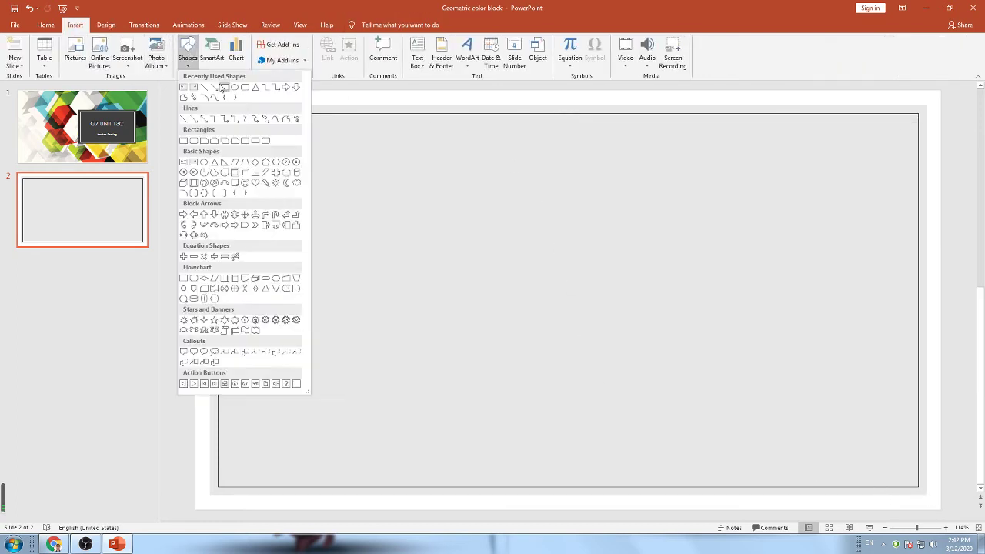
pyautogui.click(245, 87)
pyautogui.moveTo(489, 295); pyautogui.dragTo(578, 334)
pyautogui.moveTo(527, 309); pyautogui.dragTo(581, 305)
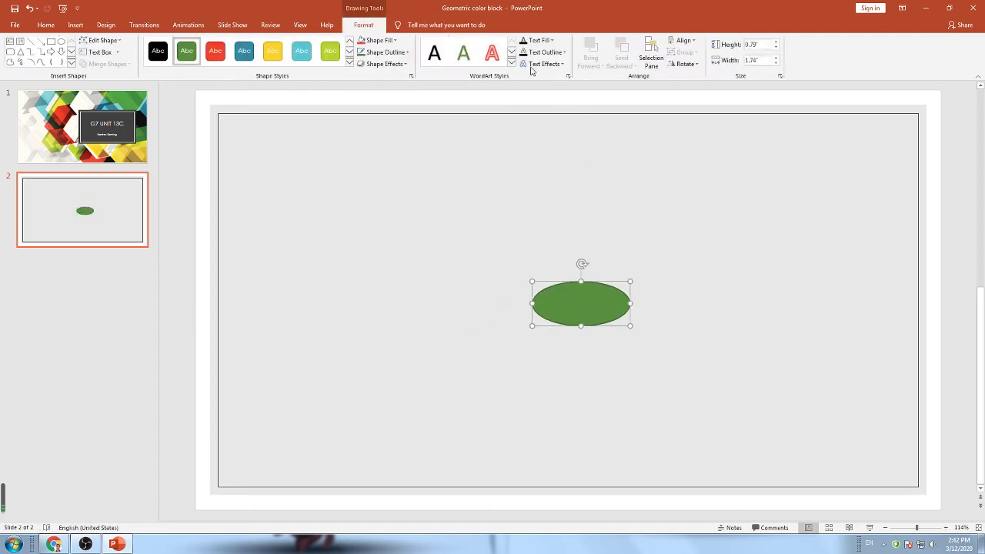
pyautogui.click(76, 25)
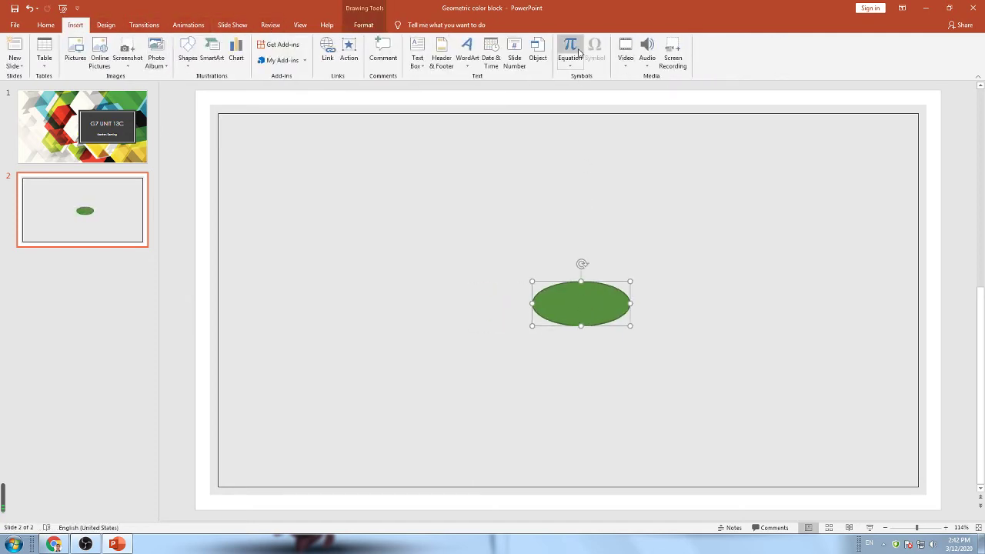
pyautogui.click(467, 56)
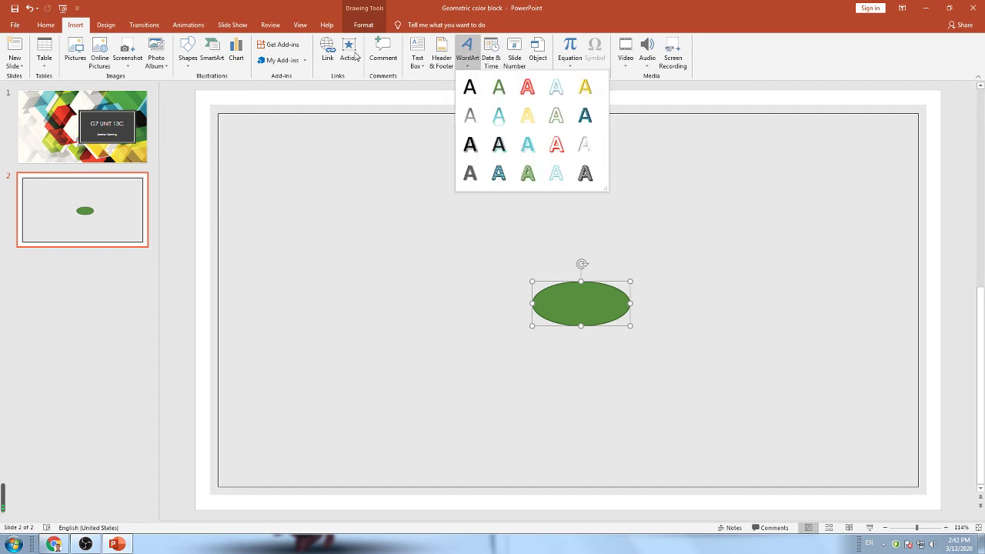
pyautogui.click(383, 52)
pyautogui.click(973, 93)
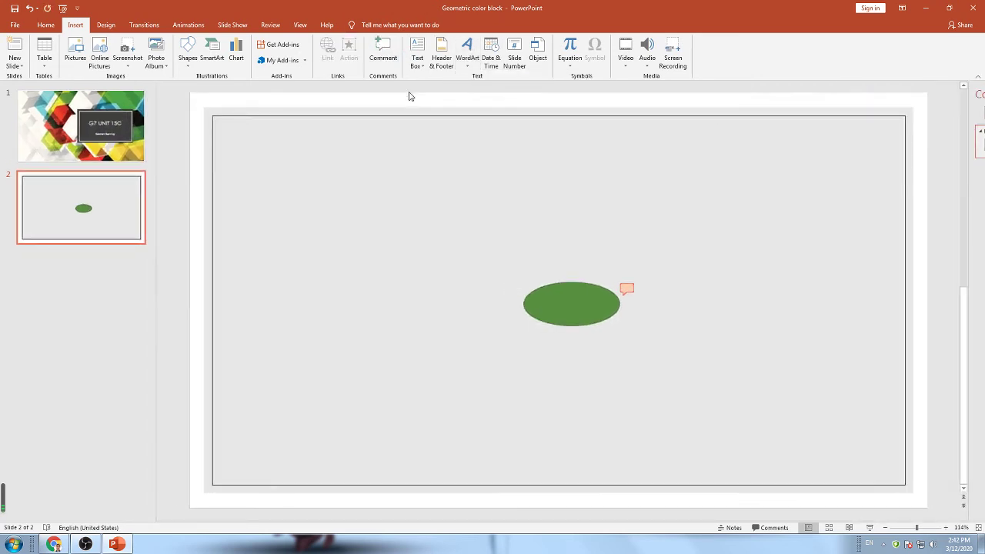
# Label the ellipse 'Zuhause' and nudge it slightly up
pyautogui.click(615, 303)
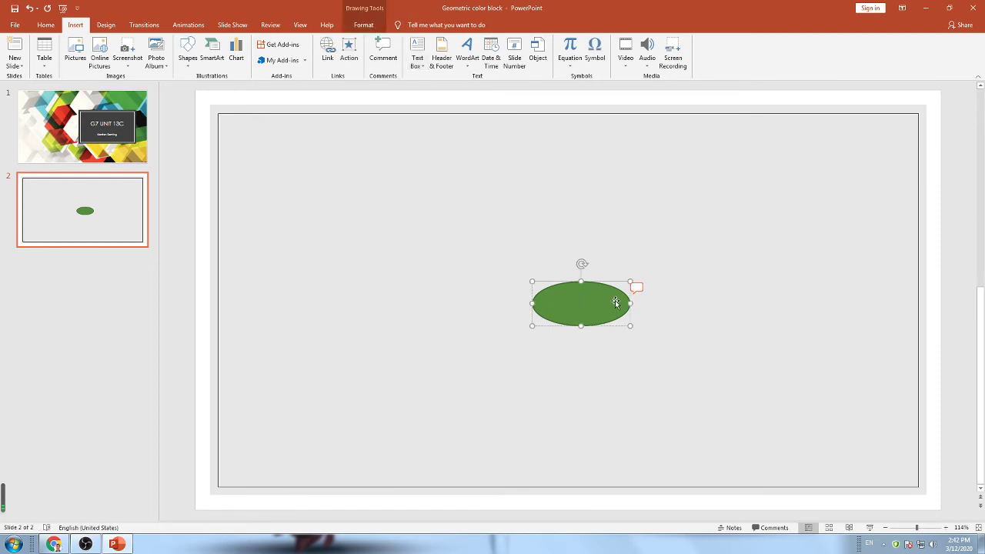
pyautogui.write('Zuhaus')
pyautogui.press('BackSpace')
pyautogui.press('BackSpace')
pyautogui.press('BackSpace')
pyautogui.write('hause')
pyautogui.moveTo(586, 288); pyautogui.dragTo(587, 284)
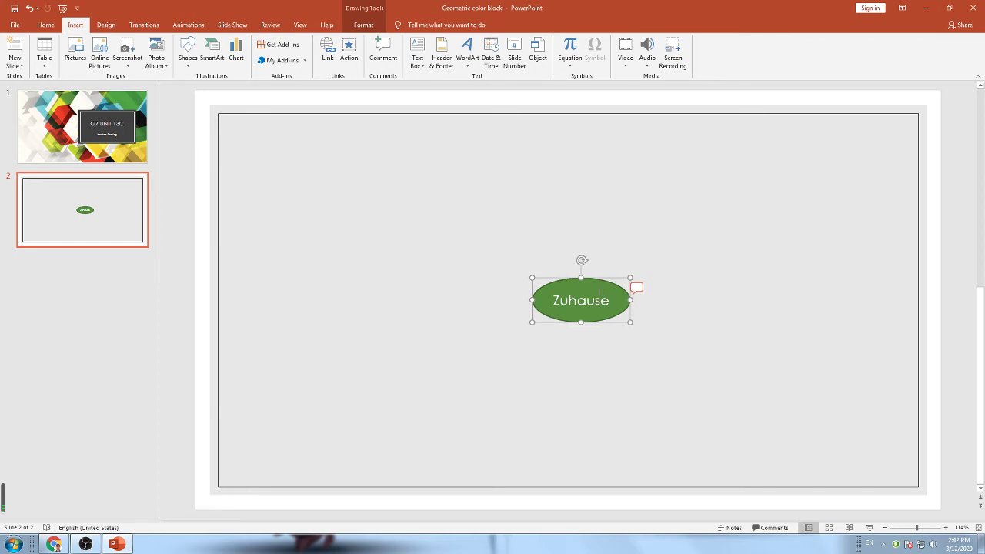
# Duplicate the ellipse up-left as a smaller 'Moebel' bubble with reduced font size
pyautogui.hotkey('ctrl', 'c')
pyautogui.hotkey('ctrl', 'v')
pyautogui.moveTo(576, 288)
pyautogui.mouseDown()
pyautogui.moveTo(523, 239)
pyautogui.moveTo(506, 238)
pyautogui.mouseUp()
pyautogui.doubleClick(508, 251)
pyautogui.write('Moebel')
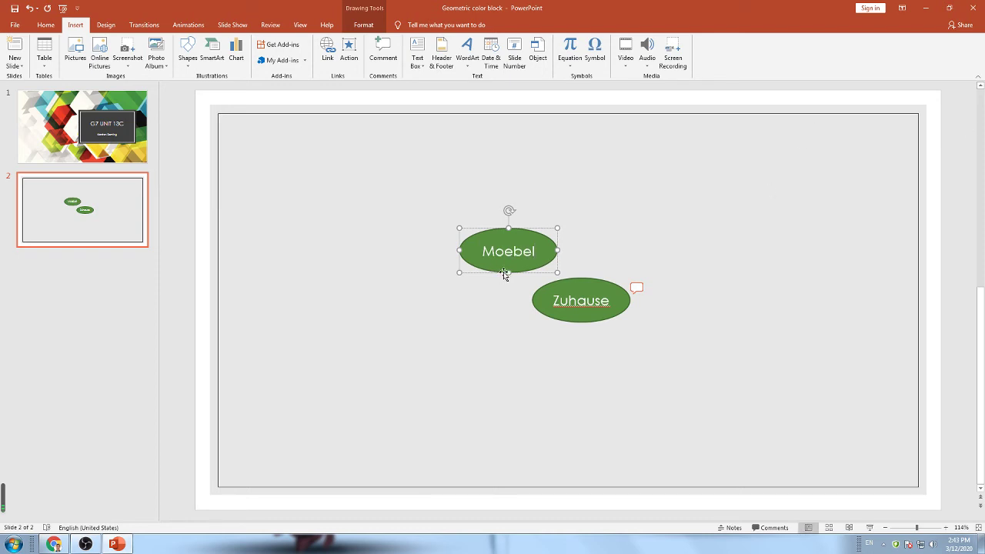
pyautogui.moveTo(508, 274); pyautogui.dragTo(479, 245)
pyautogui.click(522, 254)
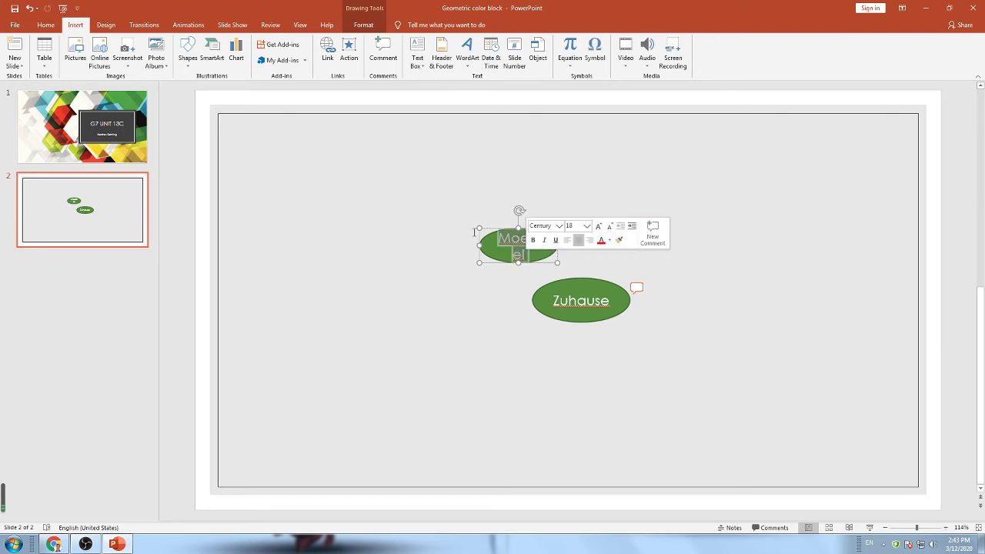
pyautogui.tripleClick(522, 254)
pyautogui.click(553, 202)
pyautogui.click(554, 202)
pyautogui.click(553, 201)
pyautogui.click(574, 287)
# Set the Zuhause text to 14 pt and shrink its ellipse slightly
pyautogui.doubleClick(583, 304)
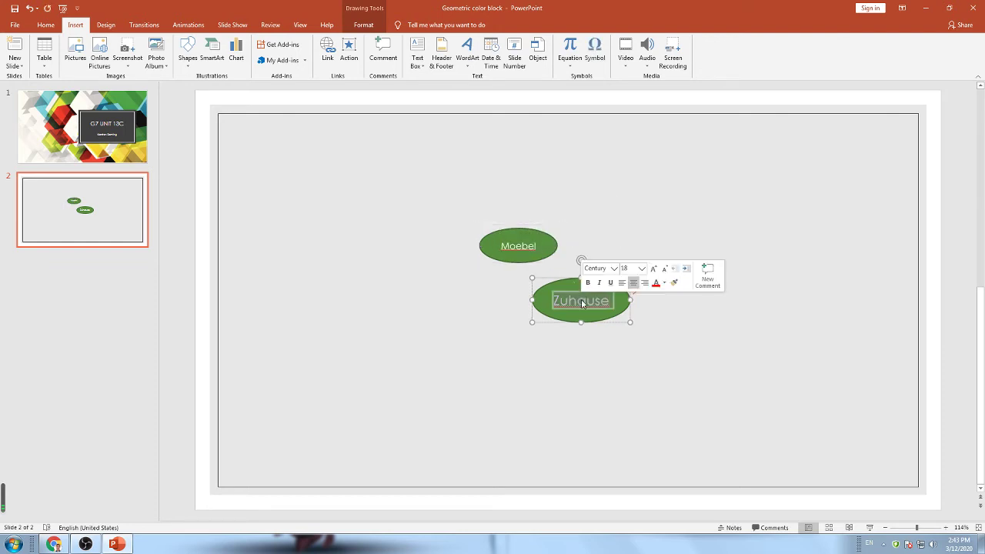
pyautogui.click(665, 269)
pyautogui.click(664, 269)
pyautogui.click(664, 268)
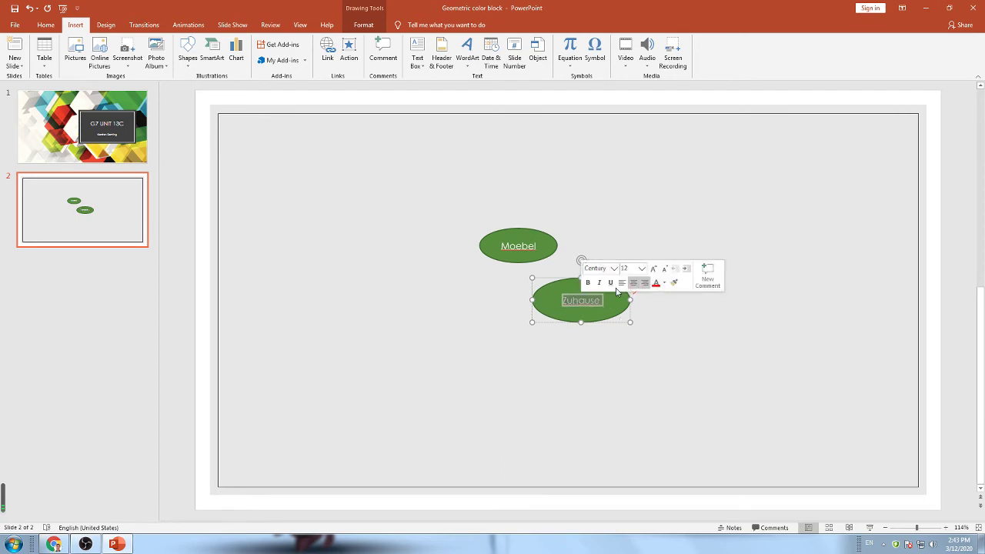
pyautogui.click(654, 269)
pyautogui.press('Escape')
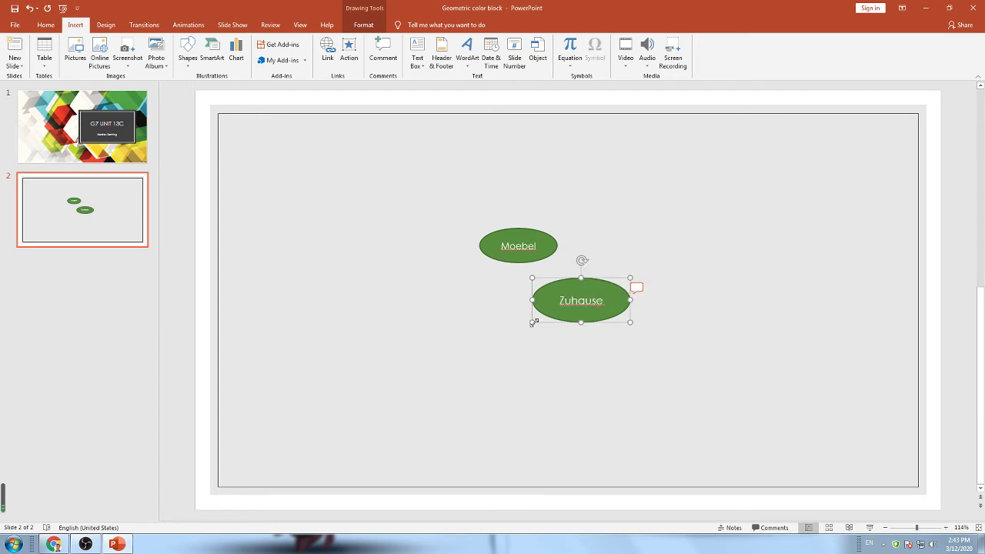
pyautogui.moveTo(532, 322); pyautogui.dragTo(557, 306)
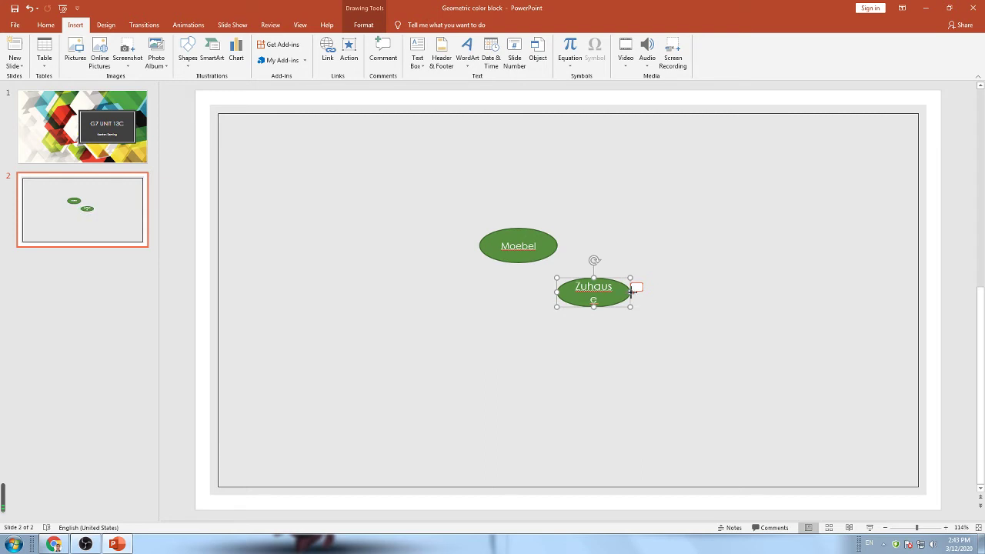
# Delete the comments attached to the Zuhause ellipse
pyautogui.click(636, 288)
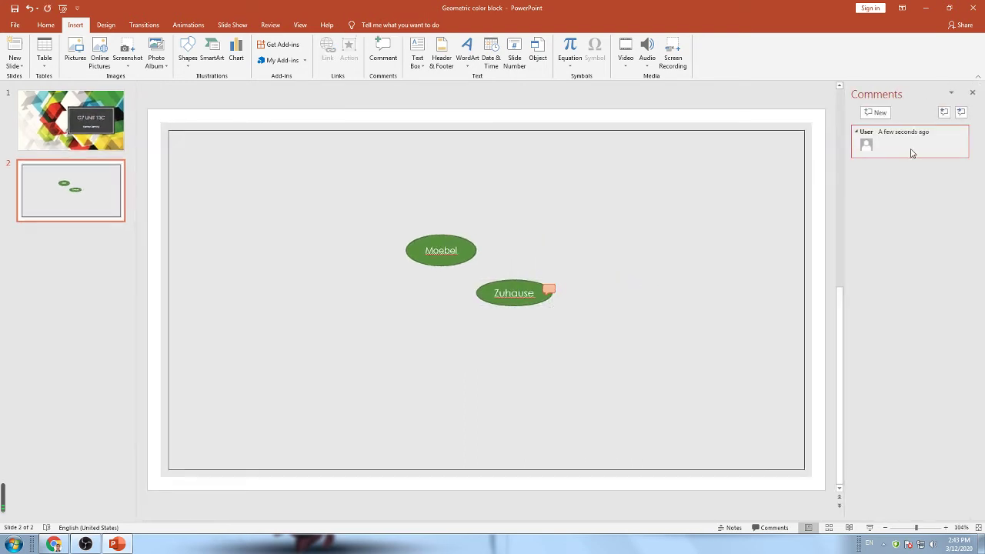
pyautogui.click(972, 93)
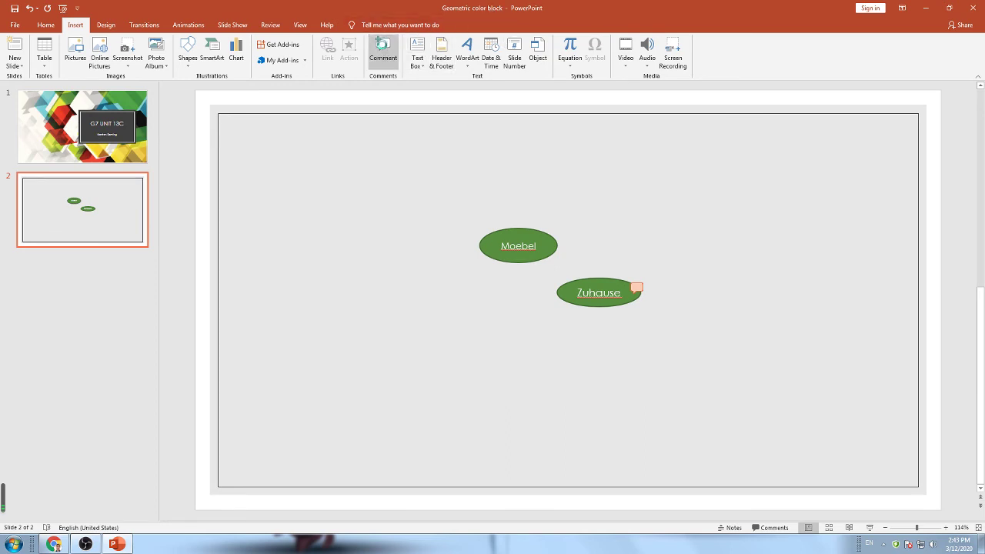
pyautogui.click(382, 48)
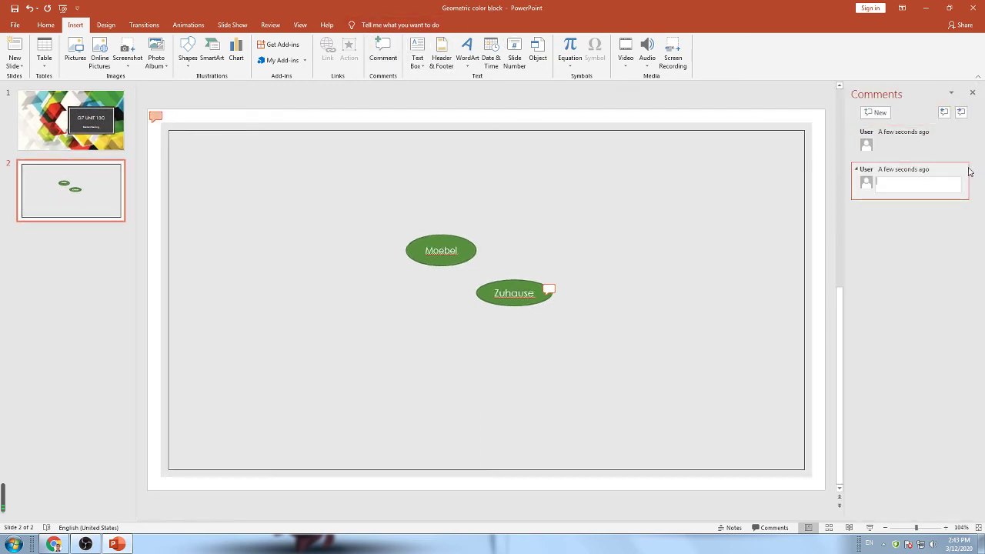
pyautogui.click(958, 169)
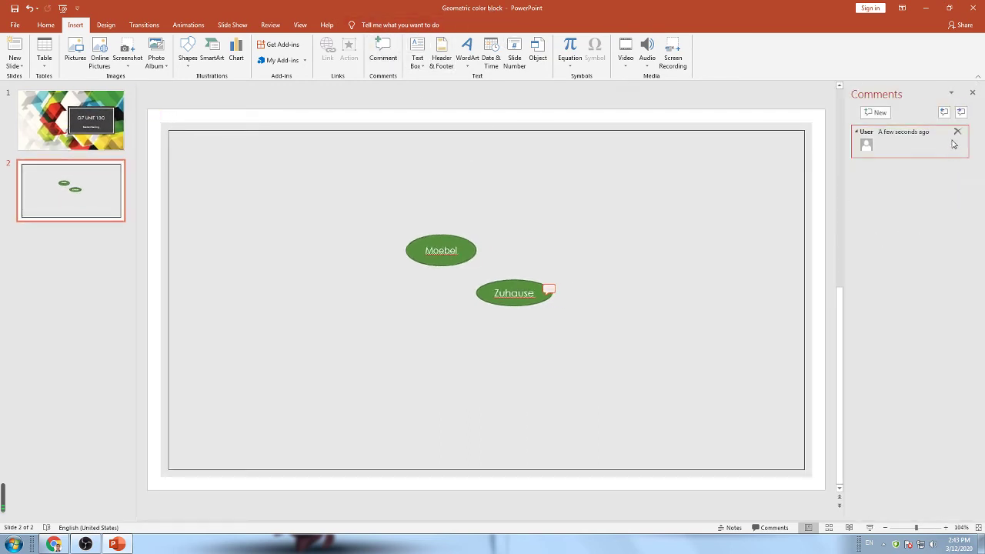
pyautogui.click(958, 132)
pyautogui.click(472, 251)
# Shift the bubbles toward the centre and add a widened 'Emotionen' copy left of Zuhause
pyautogui.moveTo(472, 252)
pyautogui.mouseDown()
pyautogui.moveTo(447, 274)
pyautogui.moveTo(478, 298)
pyautogui.moveTo(469, 310)
pyautogui.mouseUp()
pyautogui.click(58, 545)
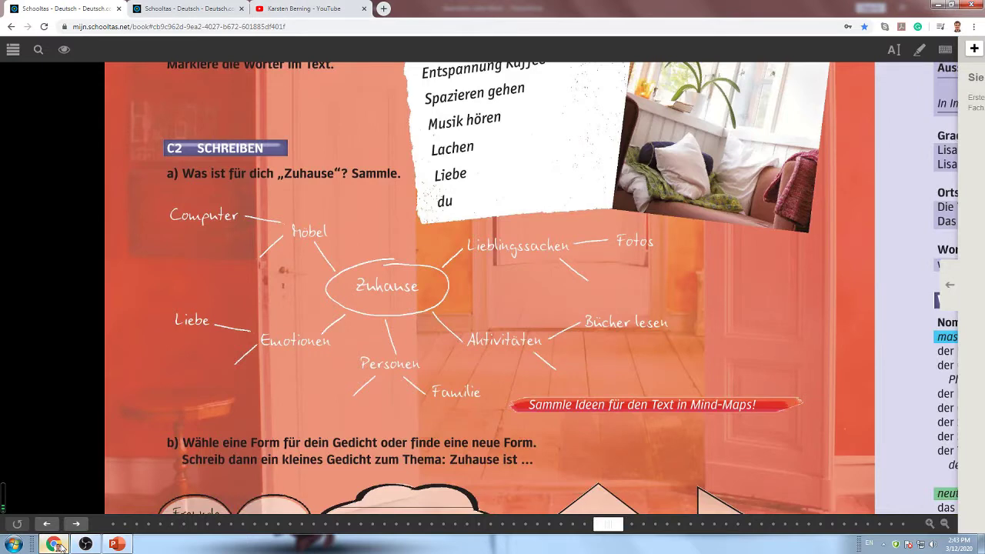
pyautogui.click(58, 545)
pyautogui.click(401, 285)
pyautogui.hotkey('ctrl', 'c')
pyautogui.hotkey('ctrl', 'v')
pyautogui.moveTo(403, 285); pyautogui.dragTo(378, 355)
pyautogui.doubleClick(398, 352)
pyautogui.write('Em')
pyautogui.write('tionen')
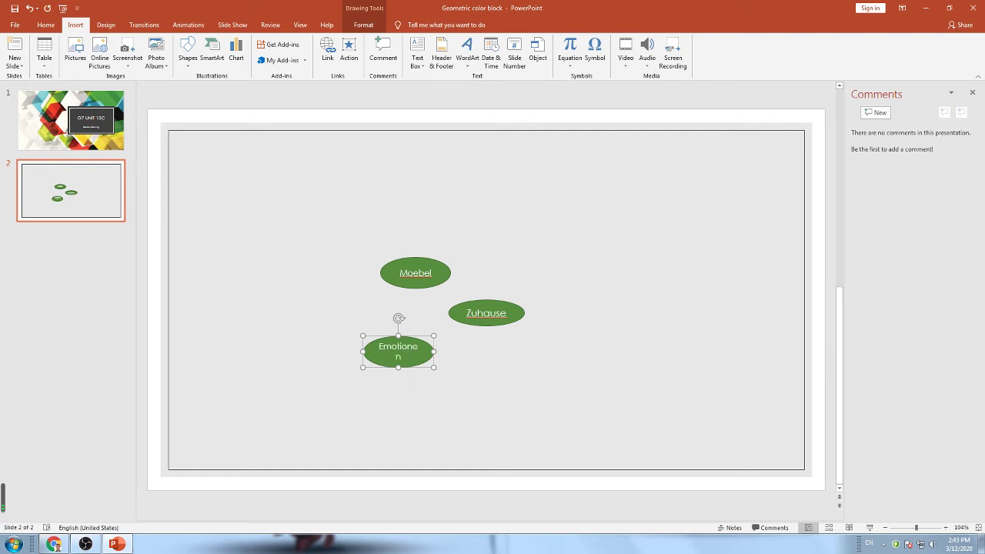
pyautogui.moveTo(434, 352); pyautogui.dragTo(439, 352)
pyautogui.moveTo(365, 352); pyautogui.dragTo(359, 352)
# Add a 'Personen' bubble copy to the right of Zuhause
pyautogui.click(53, 545)
pyautogui.hotkey('alt', 'Tab')
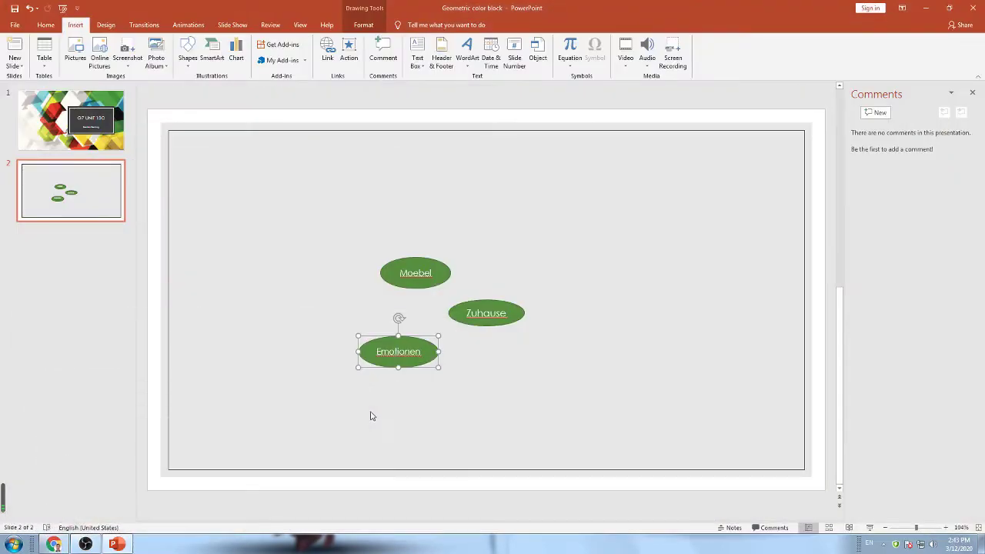
pyautogui.hotkey('ctrl', 'v')
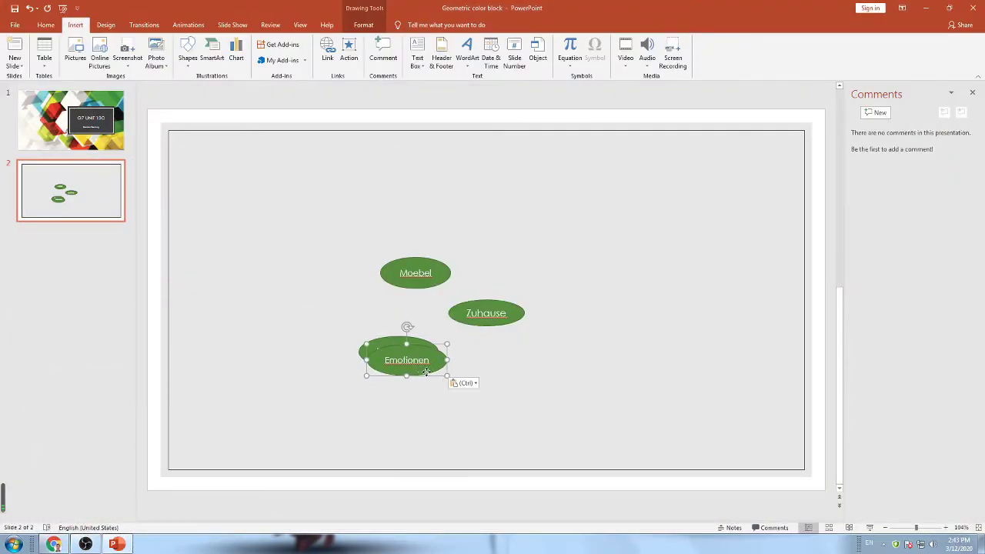
pyautogui.moveTo(420, 369); pyautogui.dragTo(552, 361)
pyautogui.doubleClick(543, 353)
pyautogui.write('perso')
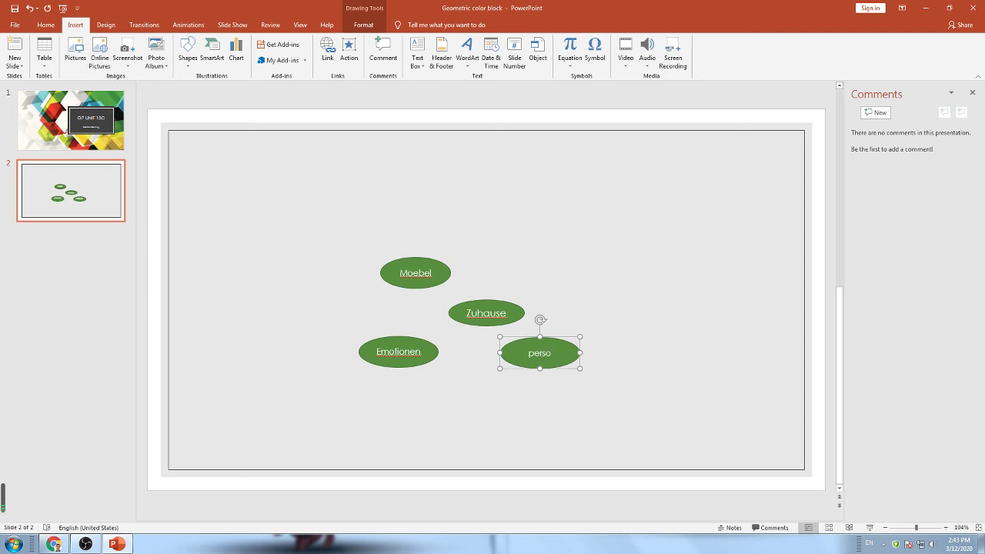
pyautogui.write('nen')
pyautogui.press('BackSpace')
pyautogui.press('BackSpace')
pyautogui.press('BackSpace')
pyautogui.write('Personen')
# Add an 'Aktivitaeten' bubble up to the right, widened so its label fits one line
pyautogui.click(53, 544)
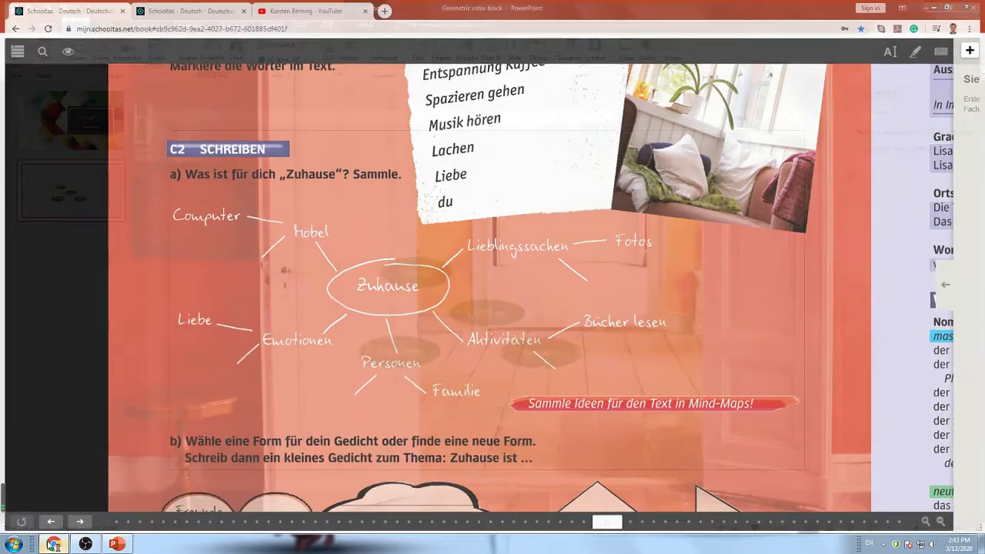
pyautogui.hotkey('ctrl', 'c')
pyautogui.hotkey('ctrl', 'v')
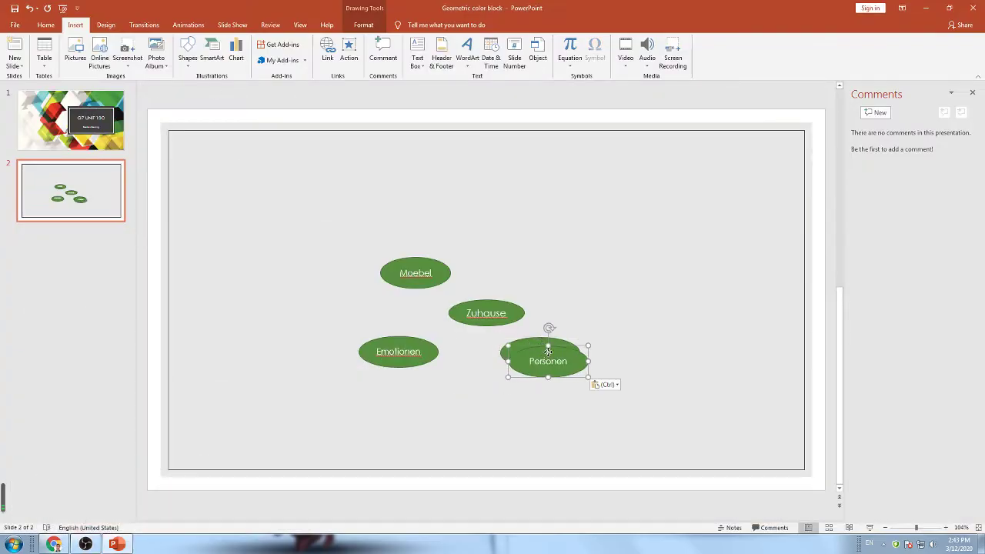
pyautogui.moveTo(555, 343); pyautogui.dragTo(591, 256)
pyautogui.doubleClick(588, 271)
pyautogui.write('Ak')
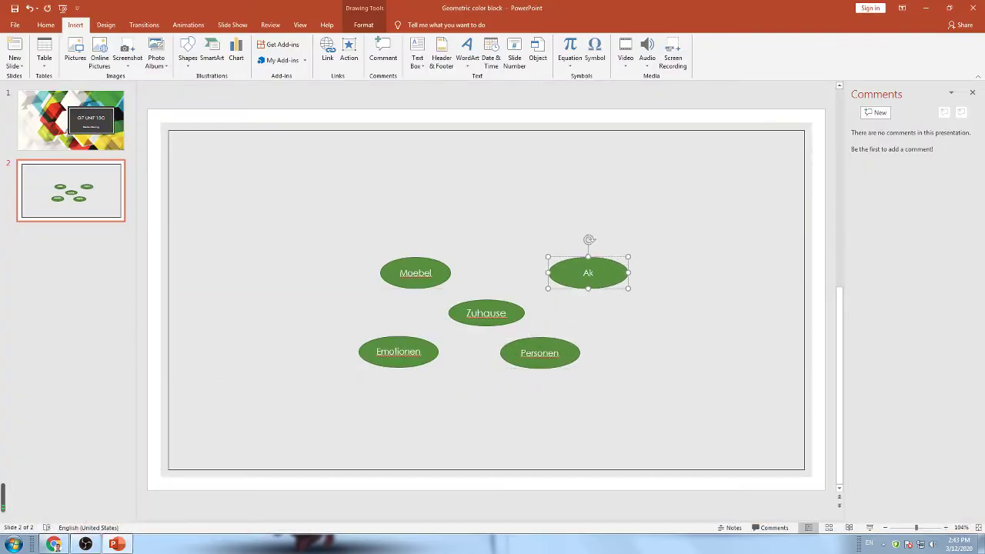
pyautogui.write('tivitaeten')
pyautogui.moveTo(628, 271); pyautogui.dragTo(648, 272)
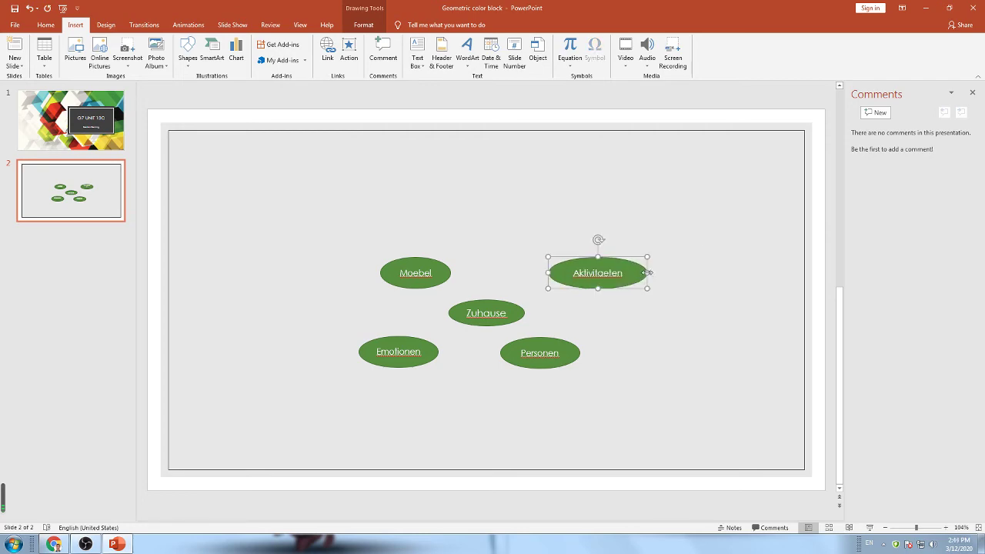
# Duplicate it as a 'Lieblings-sachen' bubble above Aktivitaeten
pyautogui.click(64, 545)
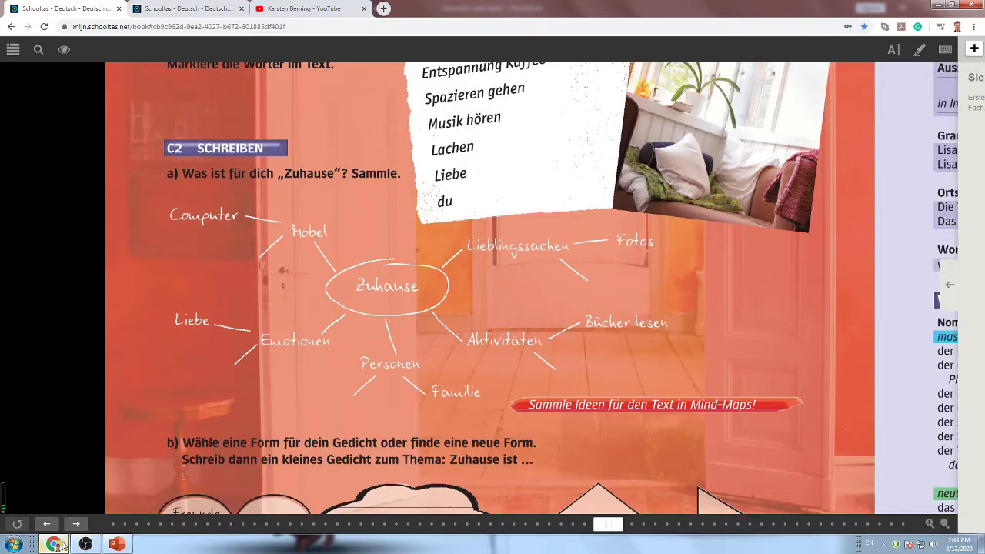
pyautogui.click(64, 545)
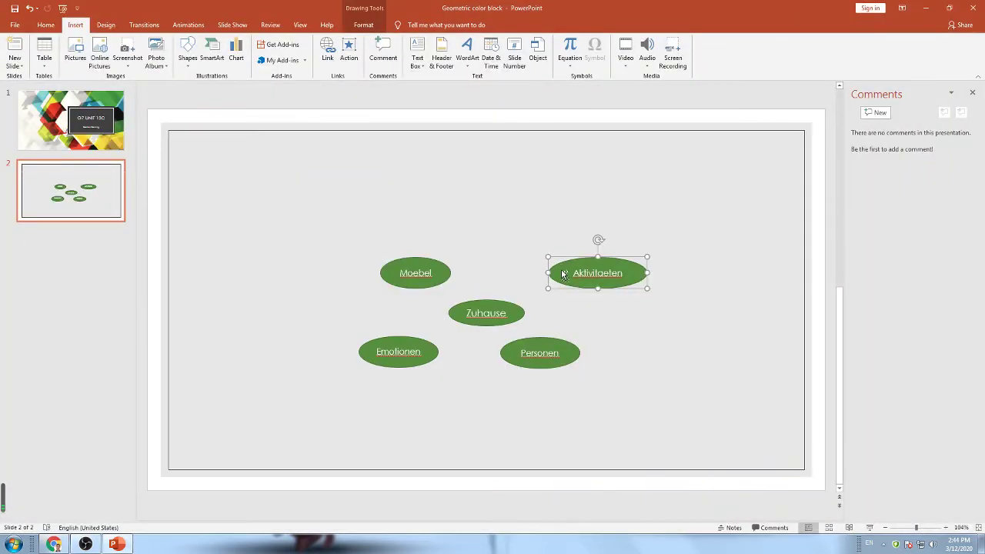
pyautogui.hotkey('ctrl', 'd')
pyautogui.moveTo(565, 273); pyautogui.dragTo(504, 234)
pyautogui.doubleClick(539, 241)
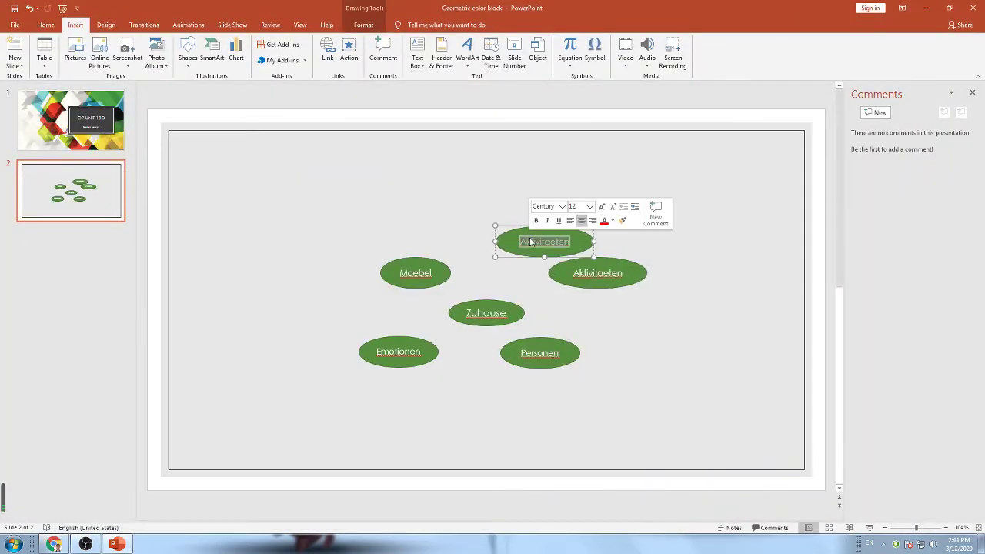
pyautogui.write('Lieblings-sachen')
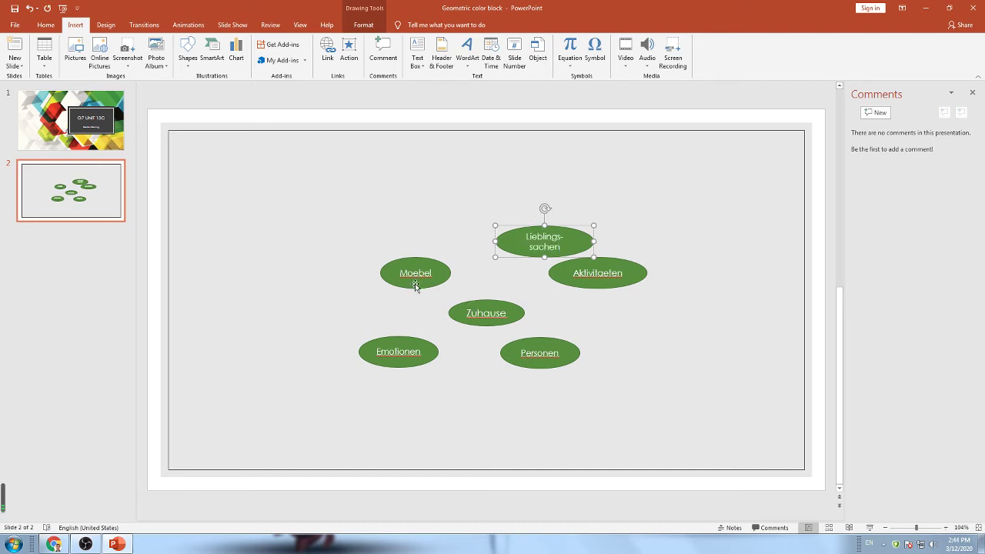
# Move Moebel, Lieblings-sachen, Aktivitaeten, Personen and Emotionen into rough positions around Zuhause
pyautogui.moveTo(414, 282); pyautogui.dragTo(400, 272)
pyautogui.moveTo(506, 250); pyautogui.dragTo(484, 266)
pyautogui.moveTo(408, 271); pyautogui.dragTo(390, 272)
pyautogui.moveTo(601, 281); pyautogui.dragTo(598, 305)
pyautogui.moveTo(559, 362); pyautogui.dragTo(531, 387)
pyautogui.click(398, 351)
pyautogui.click(396, 352)
pyautogui.moveTo(406, 339); pyautogui.dragTo(397, 324)
# Fine-tune the positions of Zuhause and the surrounding bubbles into an even ring
pyautogui.moveTo(463, 310); pyautogui.dragTo(455, 318)
pyautogui.moveTo(560, 297); pyautogui.dragTo(541, 319)
pyautogui.moveTo(521, 374); pyautogui.dragTo(501, 384)
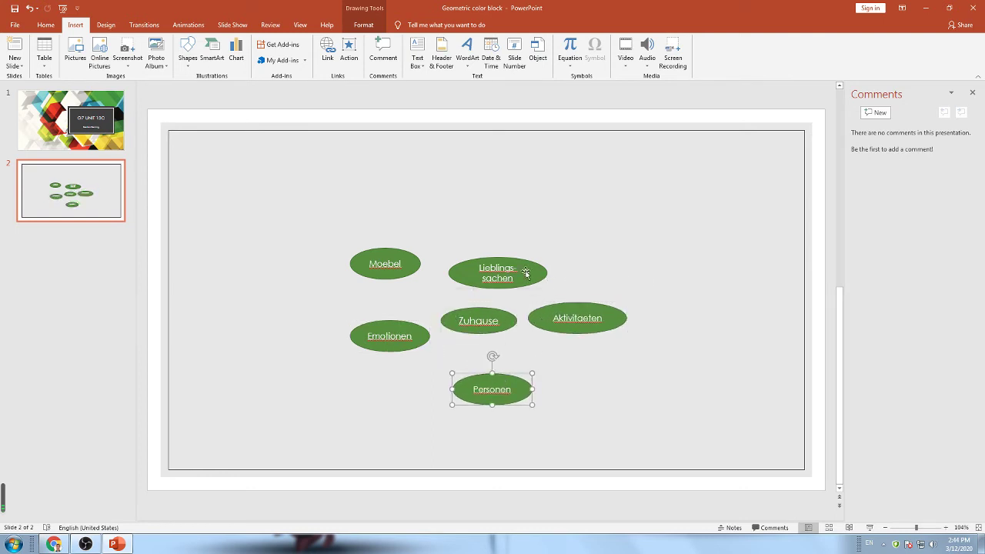
pyautogui.moveTo(527, 273); pyautogui.dragTo(571, 263)
pyautogui.moveTo(409, 275); pyautogui.dragTo(429, 288)
pyautogui.moveTo(592, 329); pyautogui.dragTo(618, 349)
pyautogui.moveTo(516, 385); pyautogui.dragTo(525, 393)
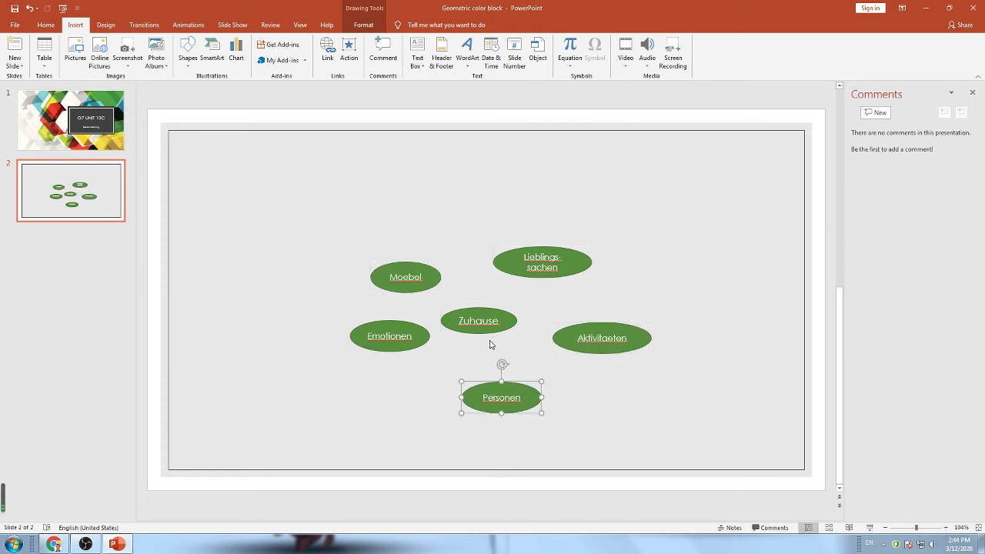
pyautogui.moveTo(486, 331); pyautogui.dragTo(501, 350)
pyautogui.moveTo(515, 275); pyautogui.dragTo(530, 301)
pyautogui.moveTo(429, 342); pyautogui.dragTo(432, 356)
# Duplicate the Moebel bubble beside Zuhause and rename the copy 'Zimmer'
pyautogui.moveTo(409, 287)
pyautogui.mouseDown()
pyautogui.moveTo(423, 297)
pyautogui.moveTo(386, 267)
pyautogui.moveTo(441, 304)
pyautogui.mouseUp()
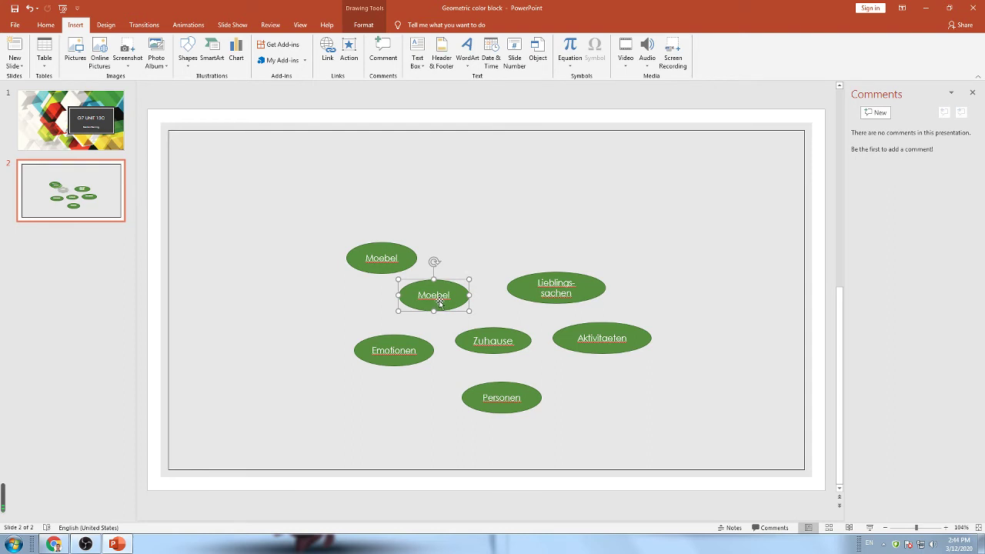
pyautogui.doubleClick(440, 303)
pyautogui.write('Zimmer')
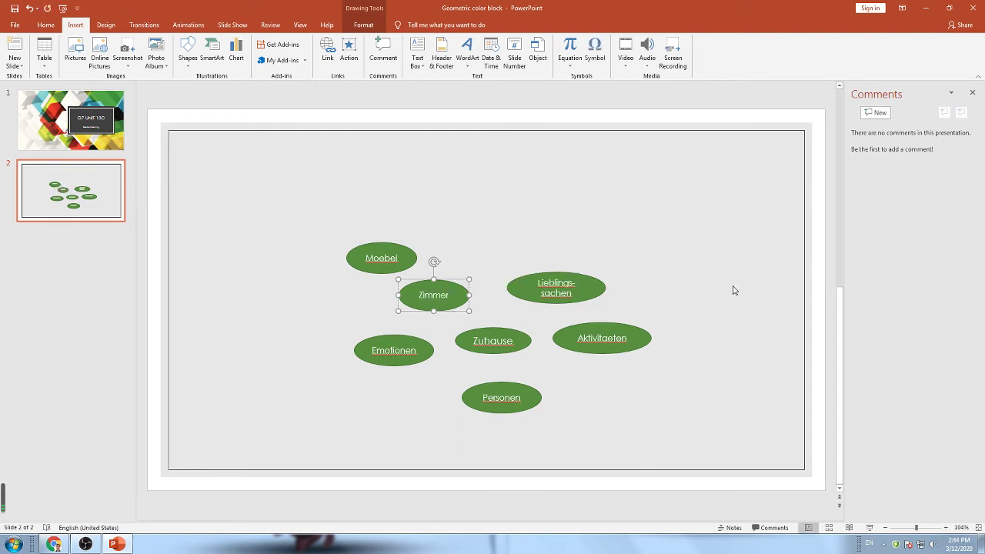
# Nudge Emotionen down-left and move Moebel up to the slide's top-left
pyautogui.moveTo(424, 345); pyautogui.dragTo(410, 351)
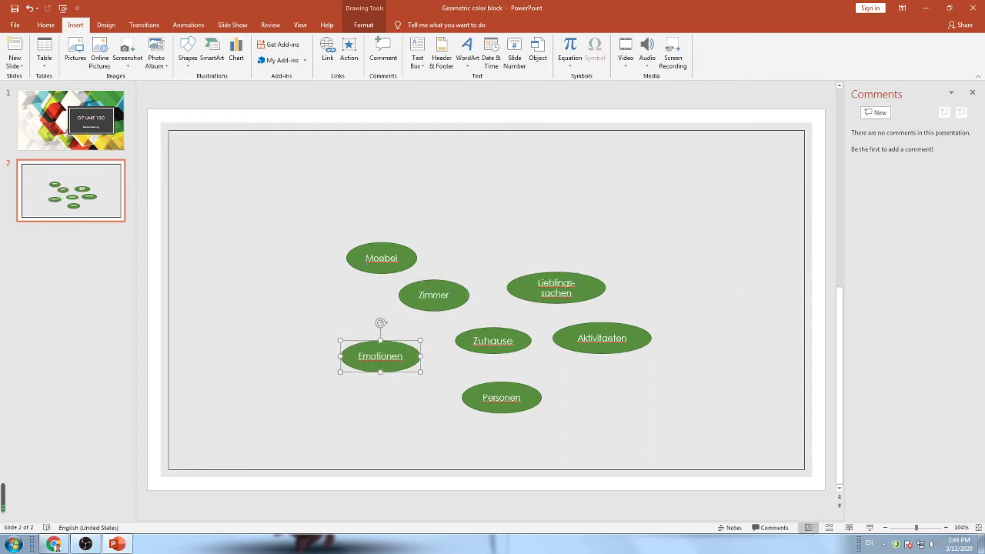
pyautogui.click(370, 278)
pyautogui.moveTo(396, 264)
pyautogui.mouseDown()
pyautogui.moveTo(336, 250)
pyautogui.moveTo(334, 294)
pyautogui.moveTo(329, 217)
pyautogui.mouseUp()
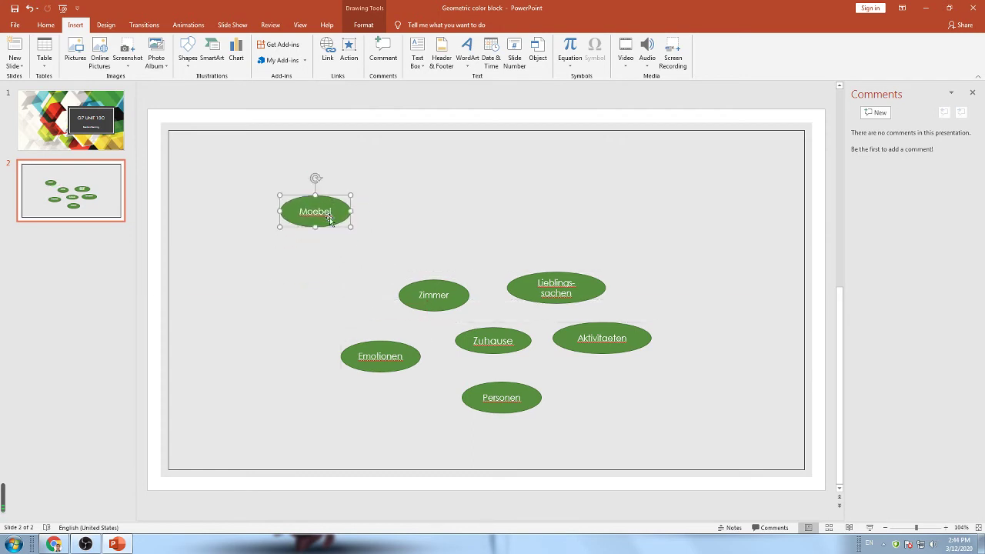
# Draw straight lines from Zuhause to Lieblings-sachen and Aktivitaeten
pyautogui.click(182, 49)
pyautogui.click(197, 87)
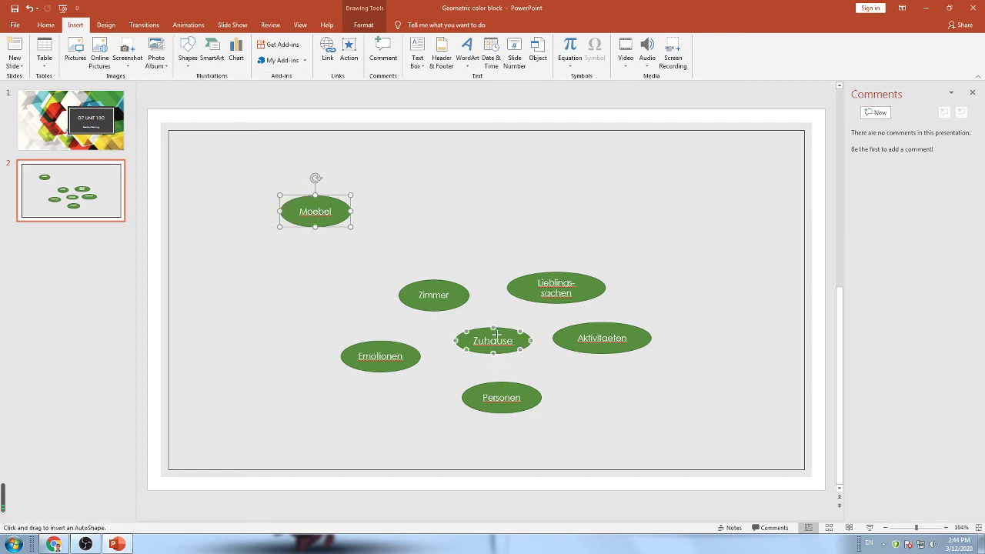
pyautogui.moveTo(521, 330)
pyautogui.mouseDown()
pyautogui.moveTo(541, 326)
pyautogui.moveTo(539, 308)
pyautogui.moveTo(556, 303)
pyautogui.mouseUp()
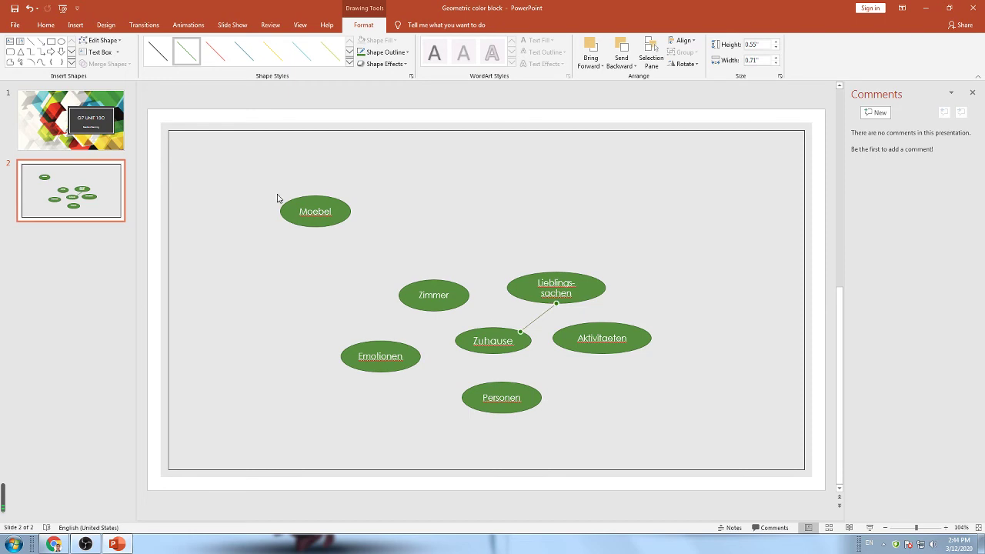
pyautogui.click(467, 216)
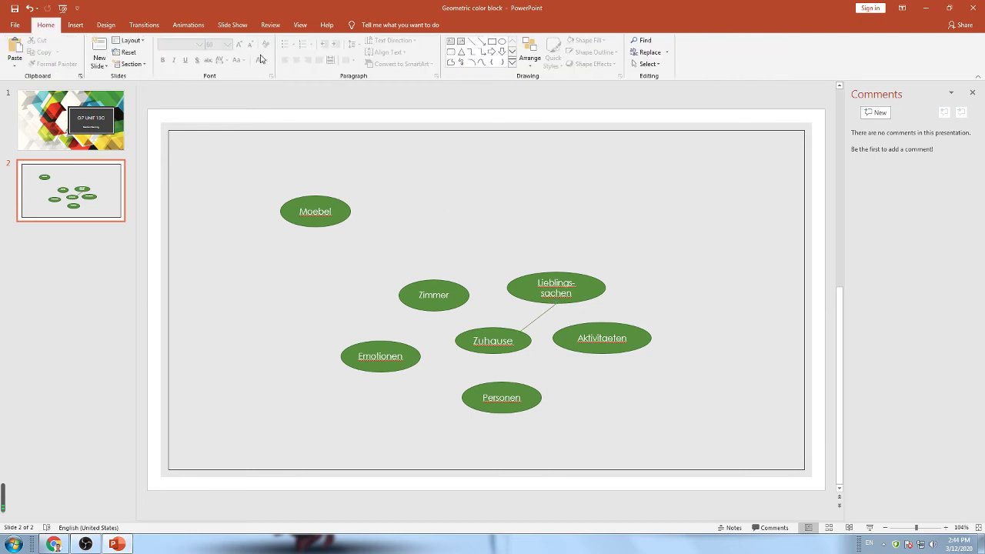
pyautogui.click(473, 43)
pyautogui.moveTo(530, 339)
pyautogui.mouseDown()
pyautogui.moveTo(553, 338)
pyautogui.moveTo(508, 331)
pyautogui.moveTo(505, 341)
pyautogui.mouseUp()
# Draw lines from Zuhause to Personen and Emotionen, shifting Zuhause slightly up-right
pyautogui.click(471, 41)
pyautogui.moveTo(485, 346); pyautogui.dragTo(502, 382)
pyautogui.moveTo(501, 326)
pyautogui.mouseDown()
pyautogui.moveTo(483, 352)
pyautogui.moveTo(504, 324)
pyautogui.moveTo(502, 333)
pyautogui.moveTo(514, 328)
pyautogui.moveTo(459, 306)
pyautogui.mouseUp()
pyautogui.click(472, 41)
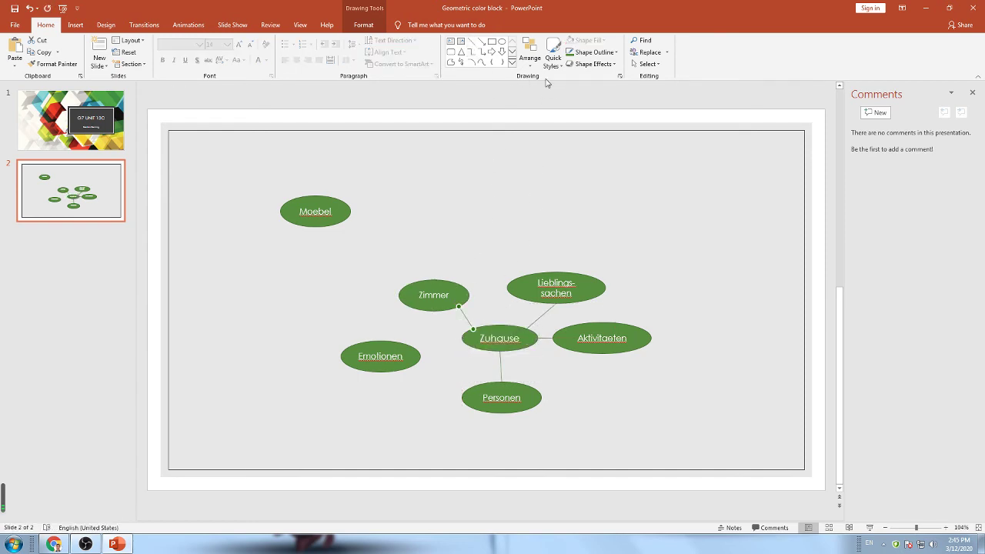
pyautogui.click(472, 41)
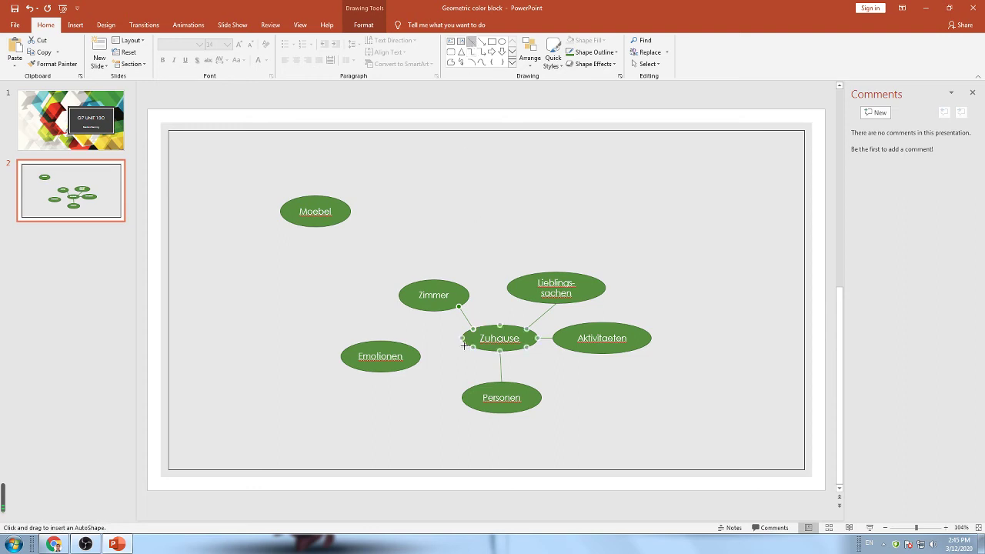
pyautogui.moveTo(462, 338); pyautogui.dragTo(420, 356)
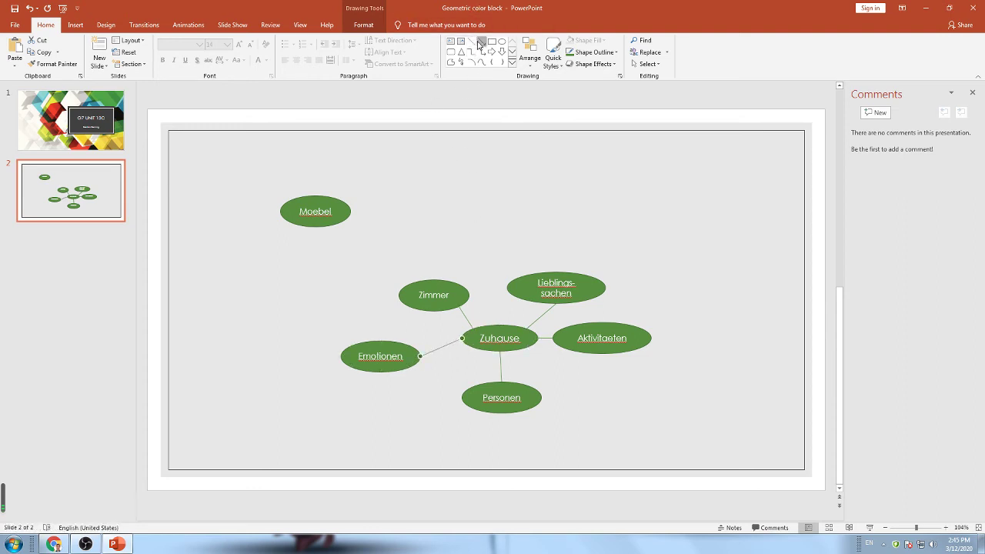
pyautogui.click(474, 42)
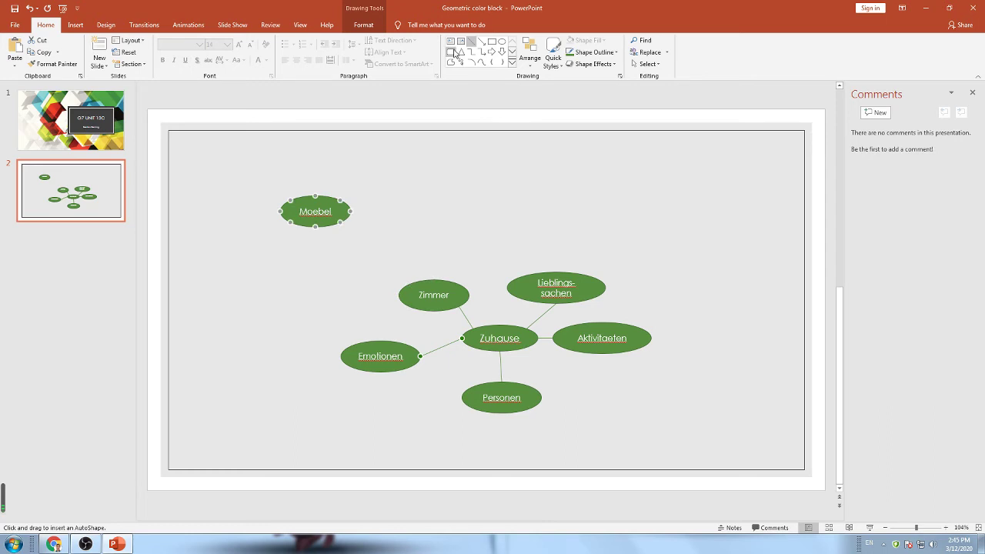
# Add a text box below Personen reading 'Meine Frau' at 14 pt
pyautogui.click(449, 42)
pyautogui.click(487, 445)
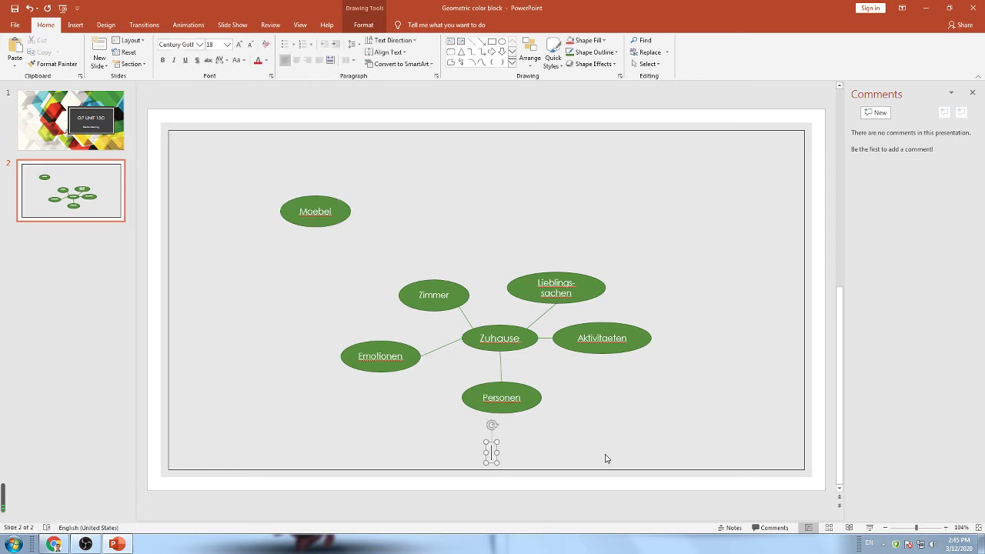
pyautogui.write('Meine Frau')
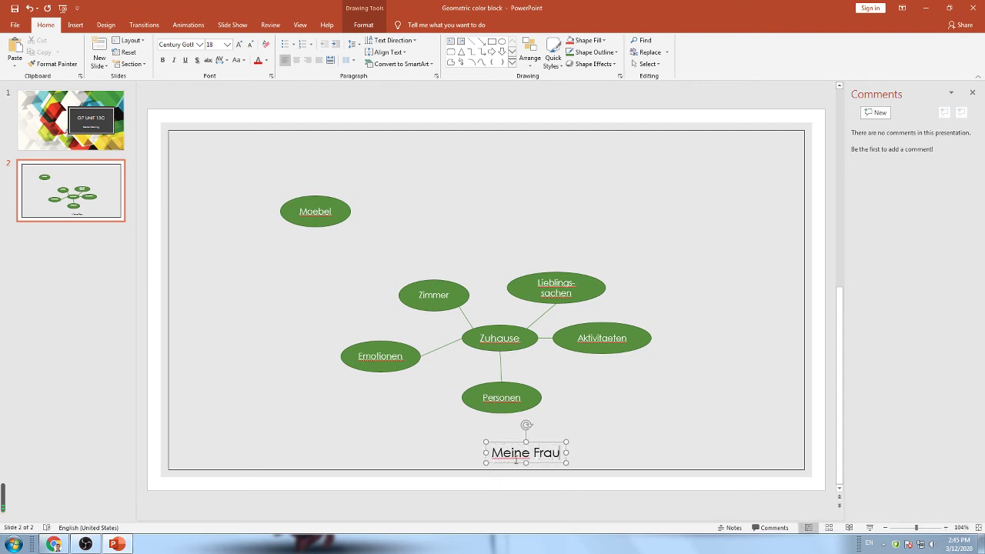
pyautogui.tripleClick(516, 457)
pyautogui.click(598, 425)
pyautogui.click(598, 425)
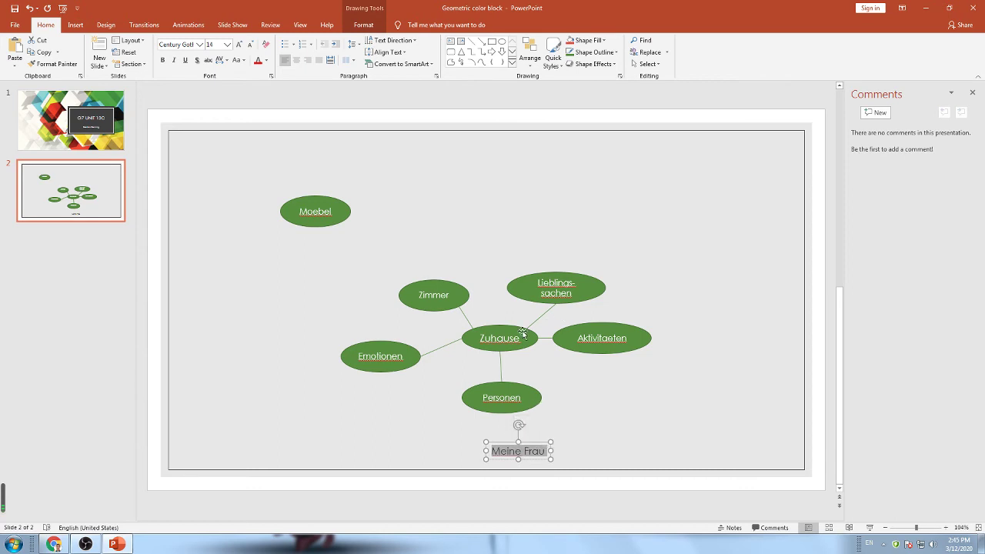
# Shift the whole mind map up and left, moving Moebel and Zimmer further up-left
pyautogui.moveTo(313, 244)
pyautogui.mouseDown()
pyautogui.moveTo(375, 283)
pyautogui.moveTo(722, 437)
pyautogui.mouseUp()
pyautogui.moveTo(525, 341); pyautogui.dragTo(483, 282)
pyautogui.click(315, 212)
pyautogui.moveTo(315, 213); pyautogui.dragTo(251, 186)
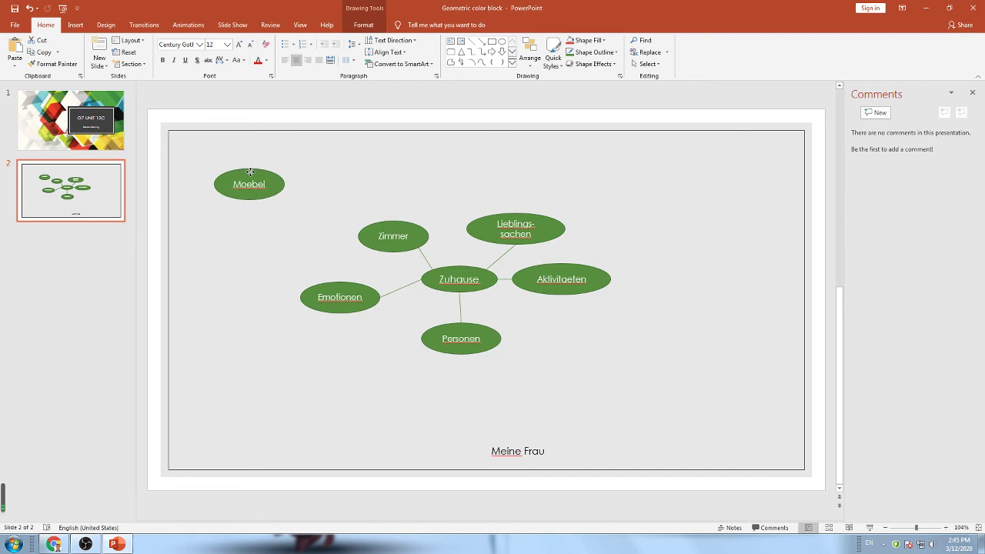
pyautogui.moveTo(410, 251); pyautogui.dragTo(381, 246)
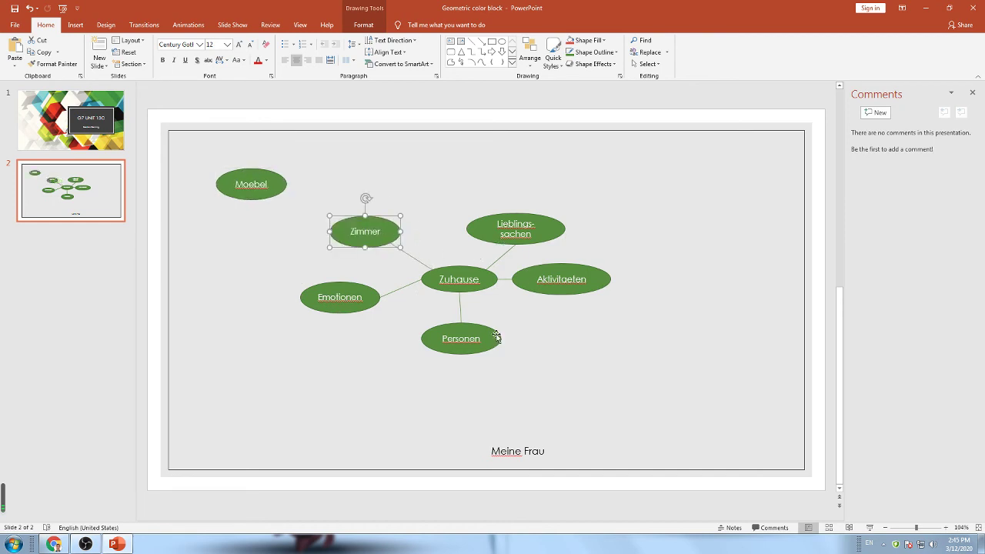
pyautogui.moveTo(491, 339)
pyautogui.mouseDown()
pyautogui.moveTo(488, 322)
pyautogui.moveTo(492, 337)
pyautogui.mouseUp()
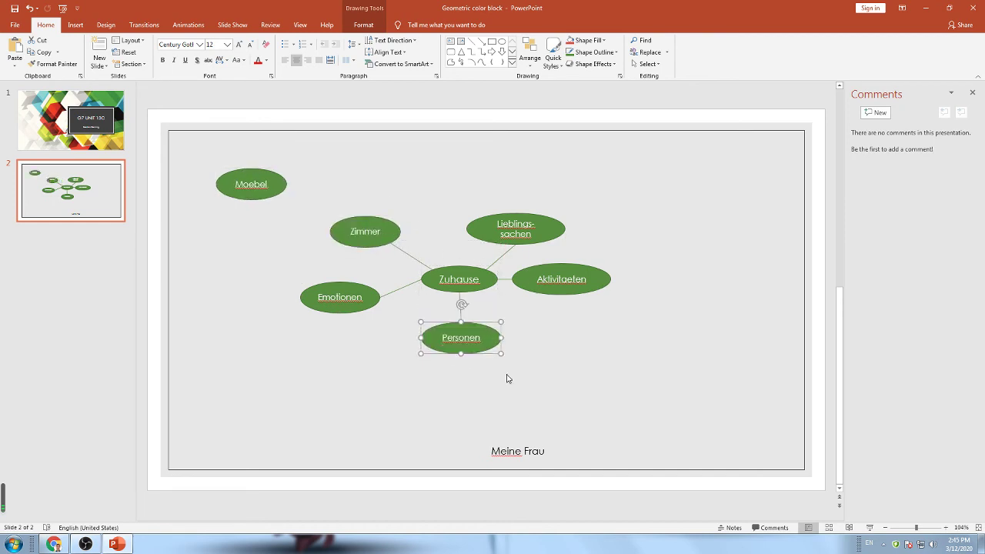
# Move the list under Personen and make it read 'meine Frau' and 'mein Sohn'
pyautogui.doubleClick(520, 452)
pyautogui.moveTo(518, 460)
pyautogui.mouseDown()
pyautogui.moveTo(444, 409)
pyautogui.moveTo(432, 411)
pyautogui.mouseUp()
pyautogui.click(459, 403)
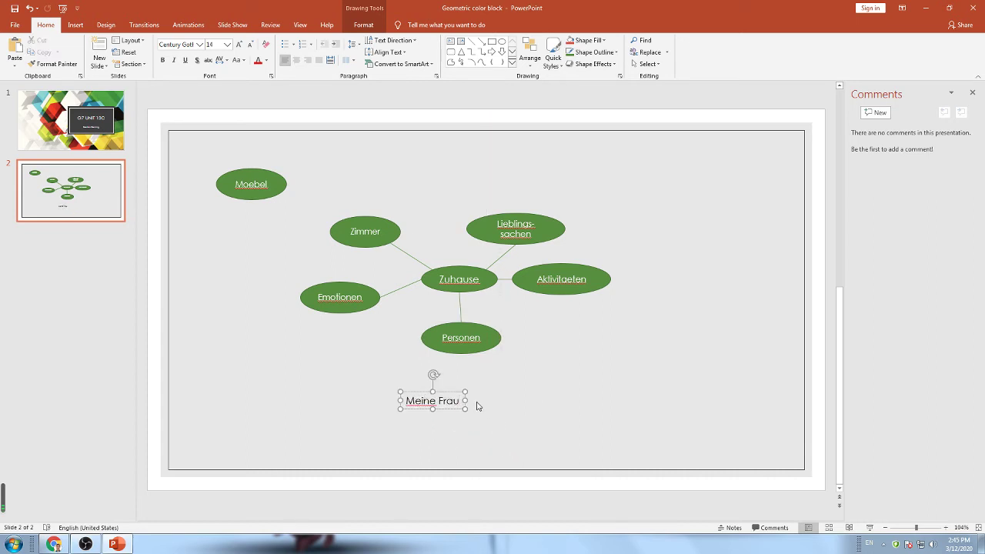
pyautogui.press('Return')
pyautogui.write('Mein')
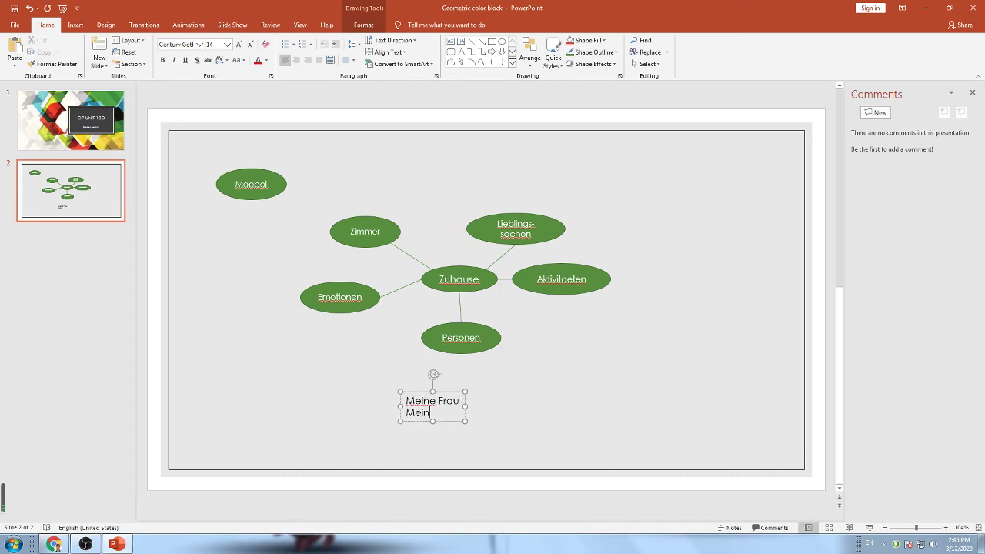
pyautogui.press('BackSpace')
pyautogui.press('BackSpace')
pyautogui.press('BackSpace')
pyautogui.write('mein Sohn')
pyautogui.moveTo(413, 401); pyautogui.dragTo(483, 393)
pyautogui.write('m')
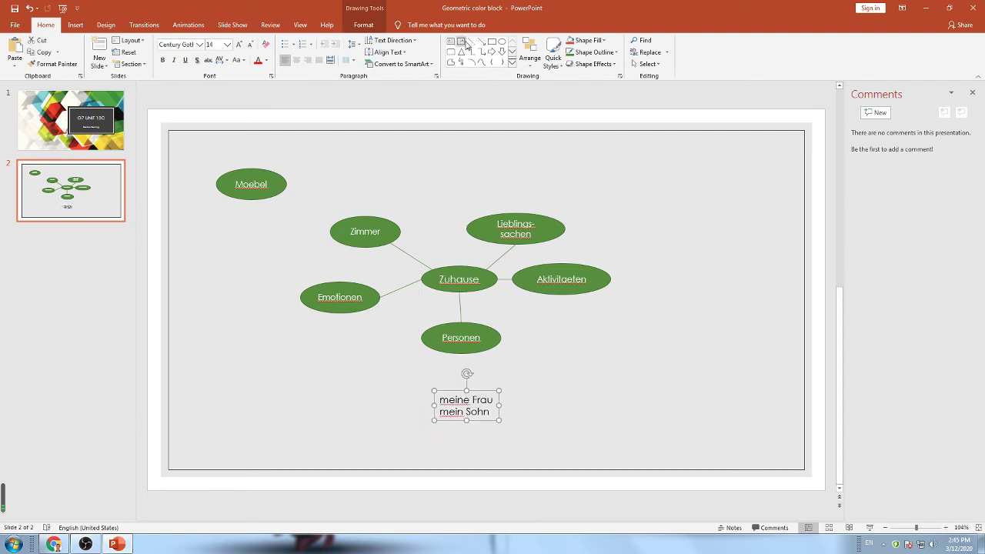
# Link Personen to the word list with a line and add a third line to the list
pyautogui.click(469, 42)
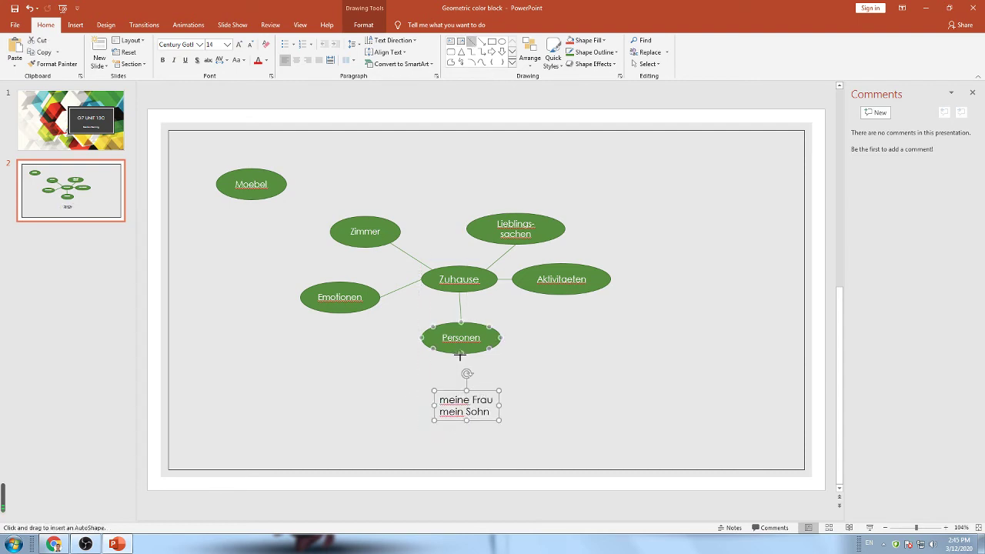
pyautogui.moveTo(460, 358); pyautogui.dragTo(466, 389)
pyautogui.click(449, 400)
pyautogui.press('Return')
pyautogui.press('BackSpace')
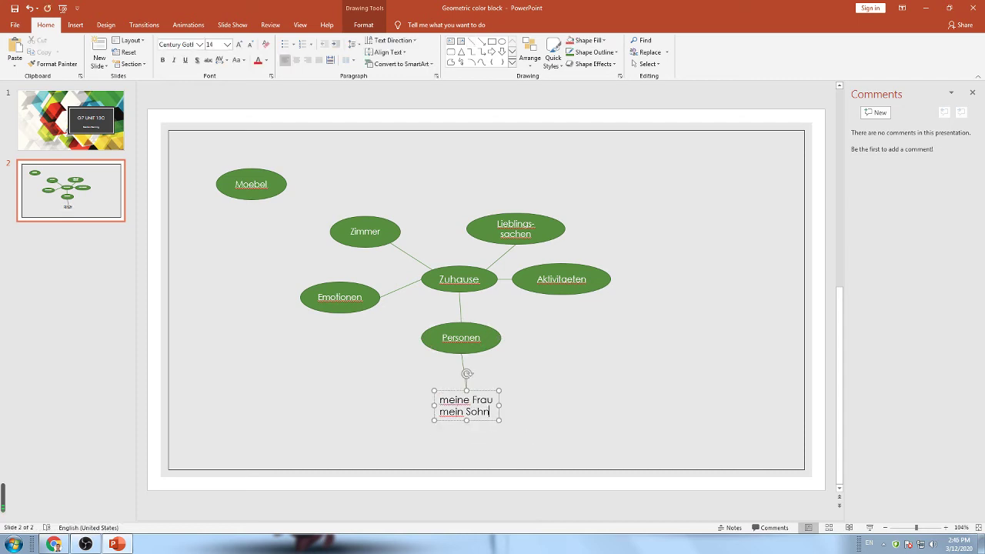
pyautogui.press('Return')
pyautogui.write('ich')
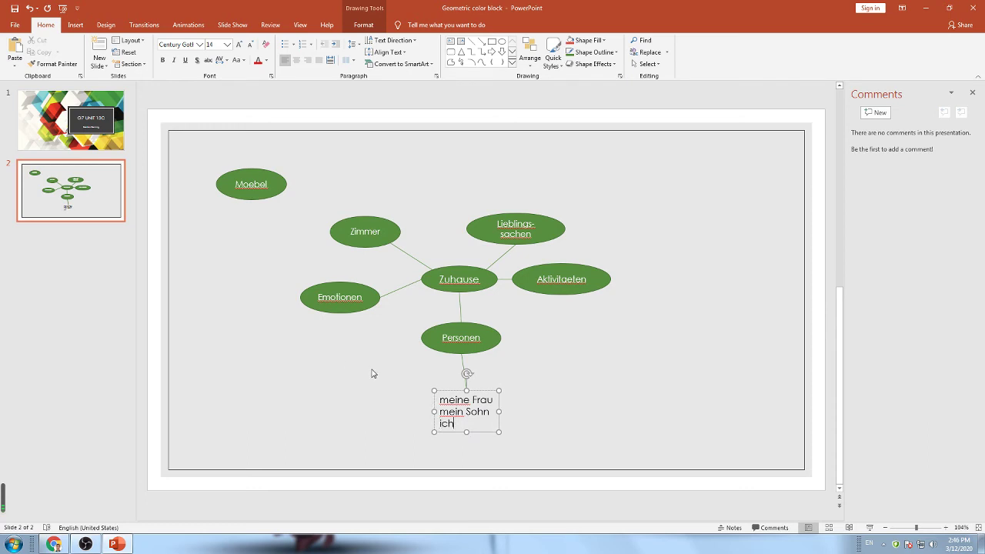
pyautogui.click(583, 410)
pyautogui.click(486, 408)
pyautogui.moveTo(486, 390)
pyautogui.mouseDown()
pyautogui.moveTo(481, 355)
pyautogui.moveTo(480, 380)
pyautogui.mouseUp()
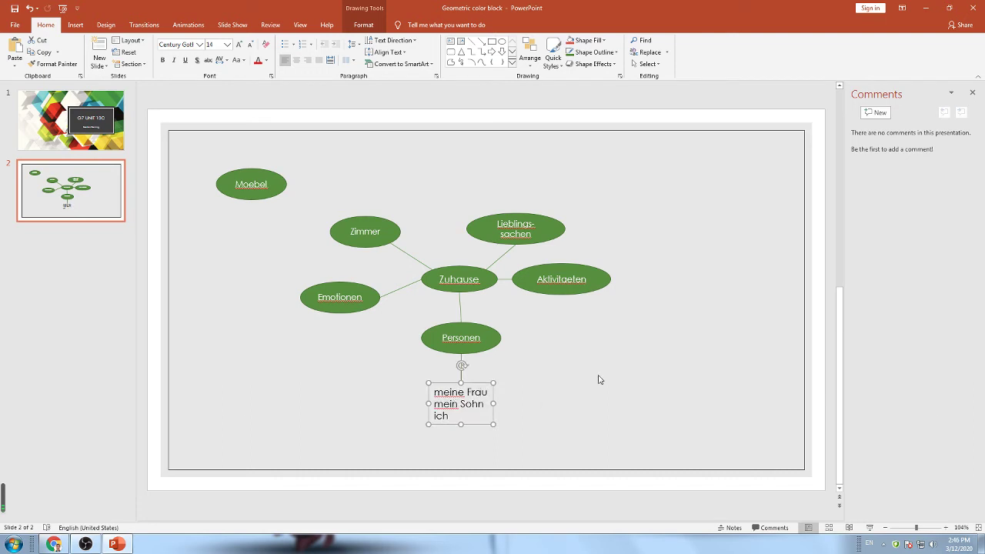
# Add a 'Computer spielen' text box right of Aktivitaeten at 14 pt
pyautogui.click(451, 41)
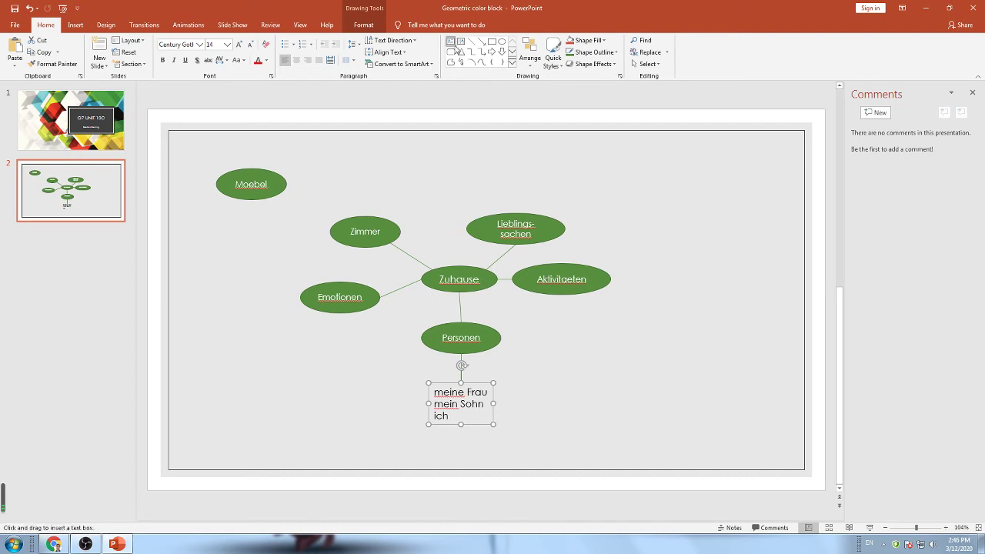
pyautogui.click(638, 262)
pyautogui.write('Computer spiel')
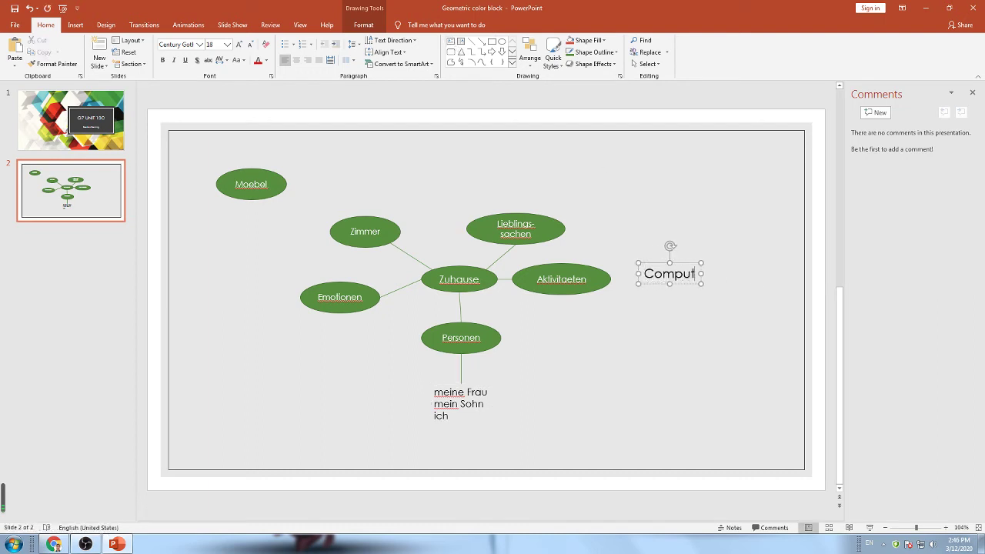
pyautogui.write('en')
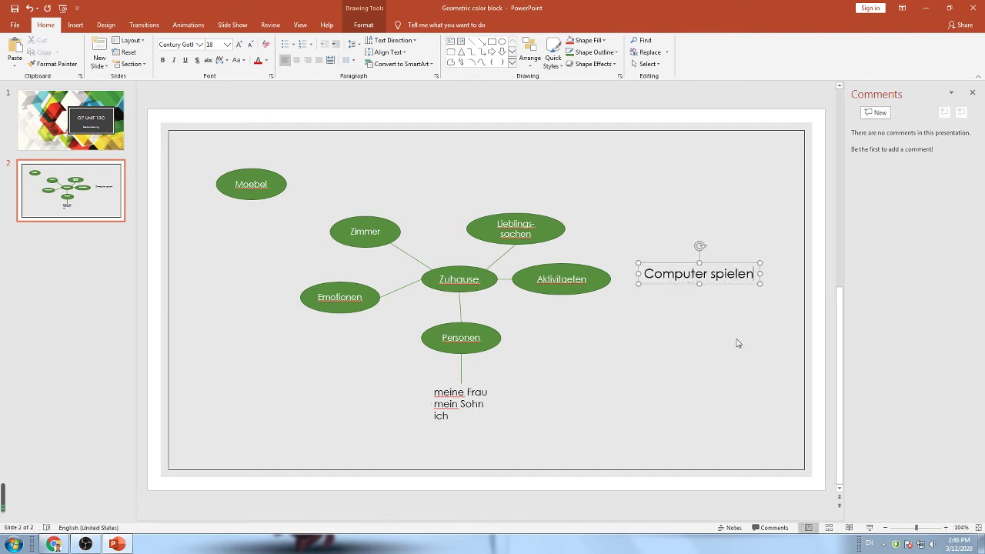
pyautogui.click(478, 403)
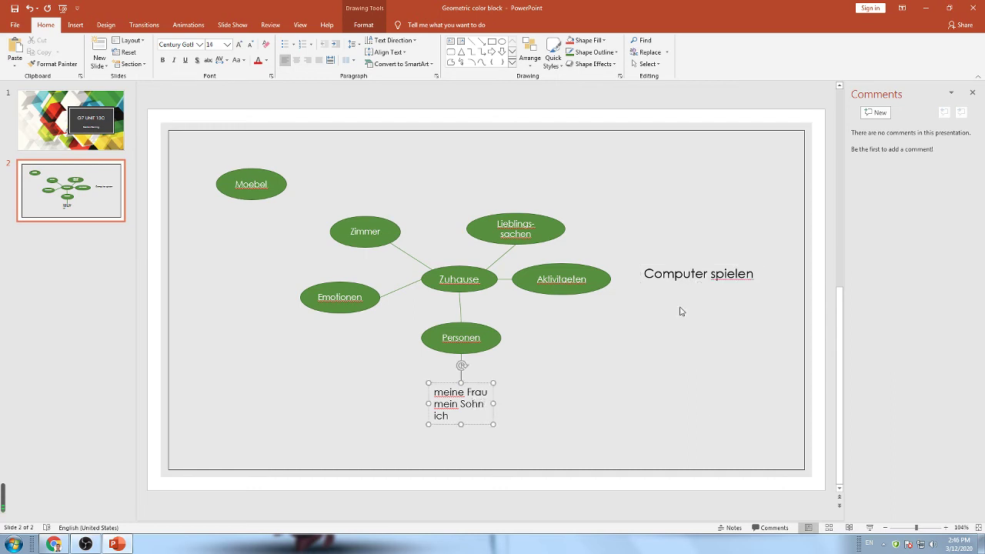
pyautogui.tripleClick(693, 274)
pyautogui.click(774, 250)
pyautogui.click(774, 251)
pyautogui.click(716, 283)
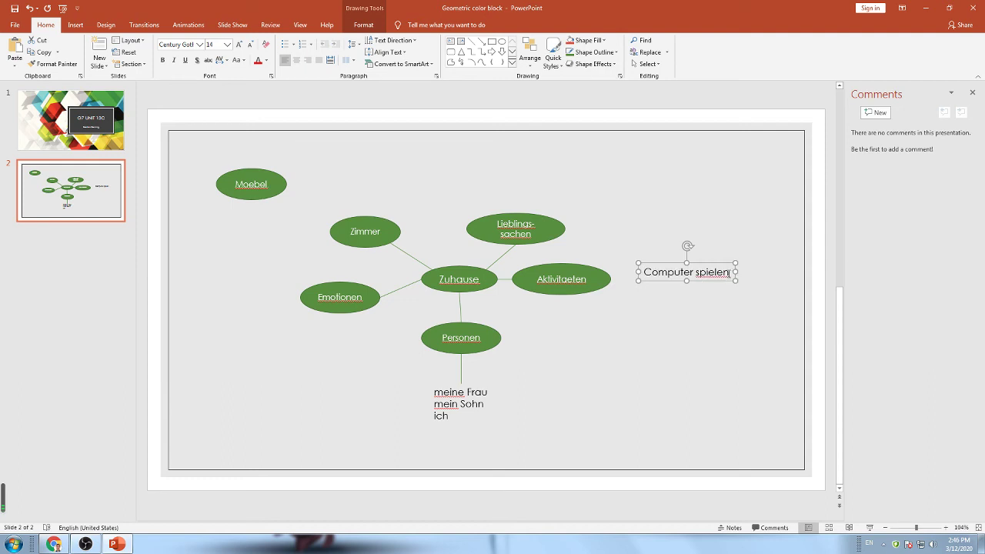
# Extend the activities list with 'Musik hoeren', 'Essen kochen' and 'aufraeumen'
pyautogui.click(729, 273)
pyautogui.press('Return')
pyautogui.write('Musik Ho')
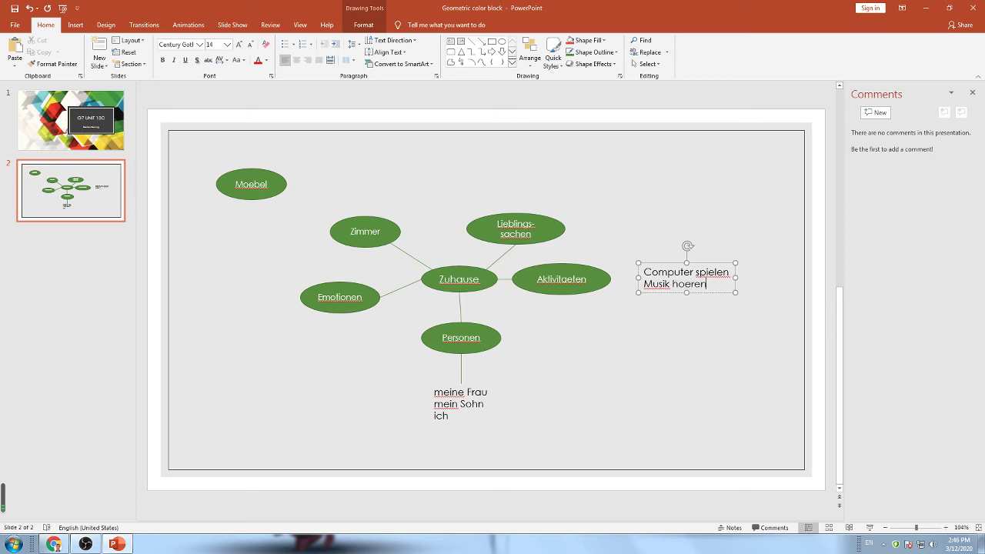
pyautogui.press('Return')
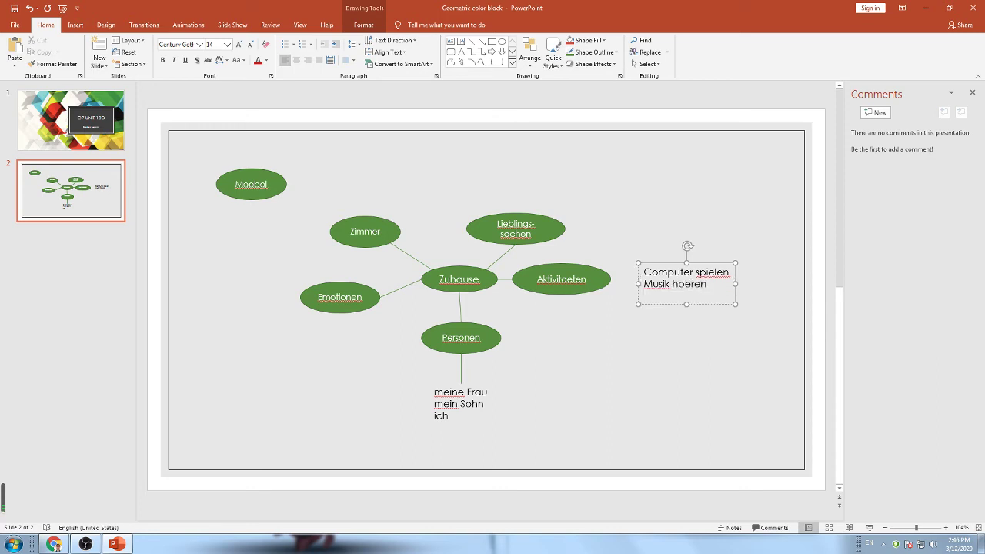
pyautogui.write('koch')
pyautogui.press('BackSpace')
pyautogui.write('Essen')
pyautogui.press('Return')
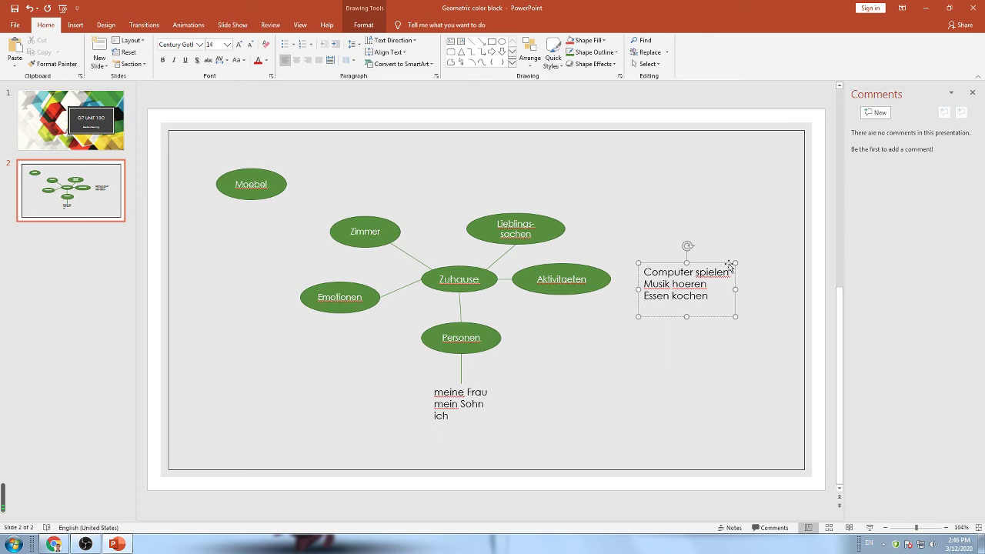
pyautogui.press('Return')
pyautogui.write('aufraeumen')
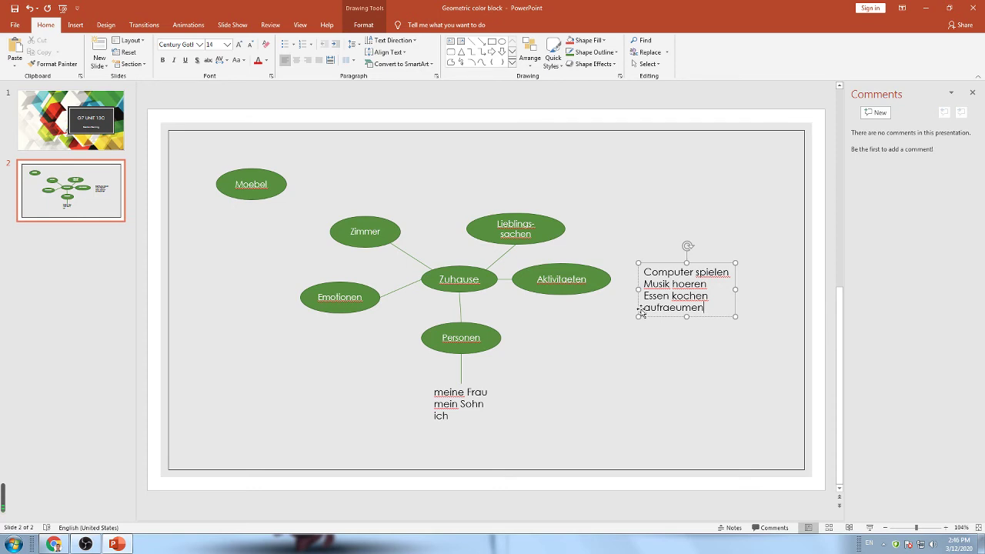
# Connect Aktivitaeten to the activities list with a straight line
pyautogui.click(472, 41)
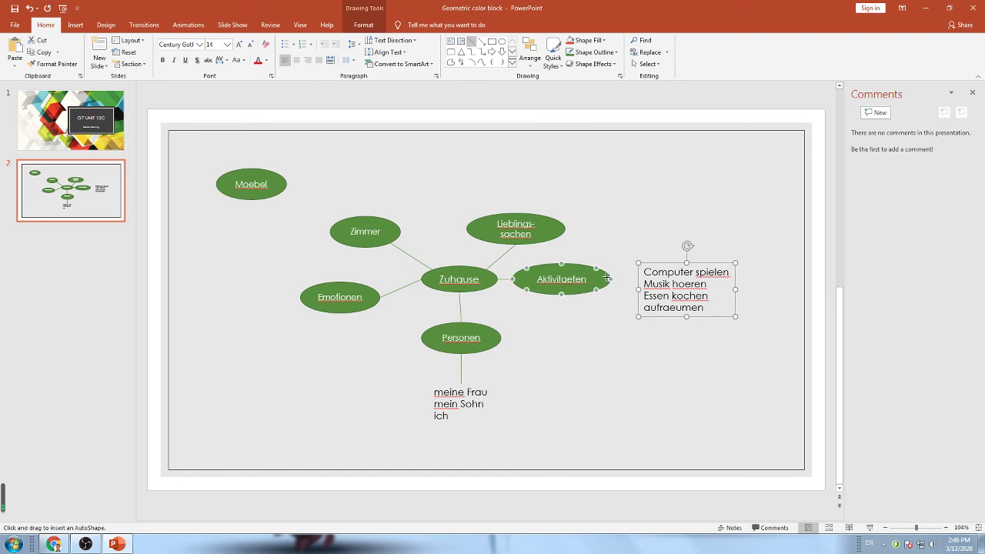
pyautogui.moveTo(608, 280); pyautogui.dragTo(638, 290)
pyautogui.click(662, 427)
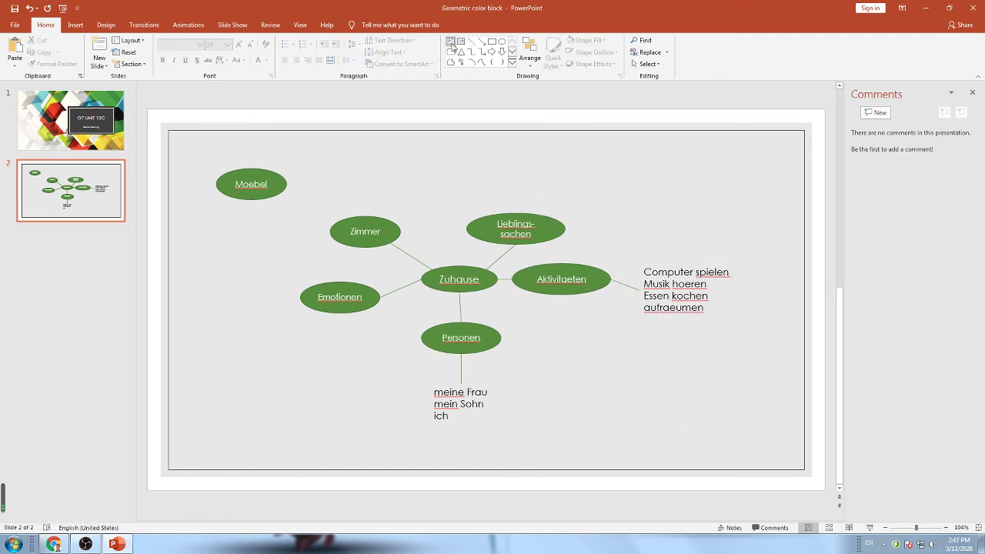
# Type a top-right word list: 'der Computer', 'mein Handy', 'Buecher'
pyautogui.click(451, 42)
pyautogui.click(566, 162)
pyautogui.write('der Computer')
pyautogui.press('Return')
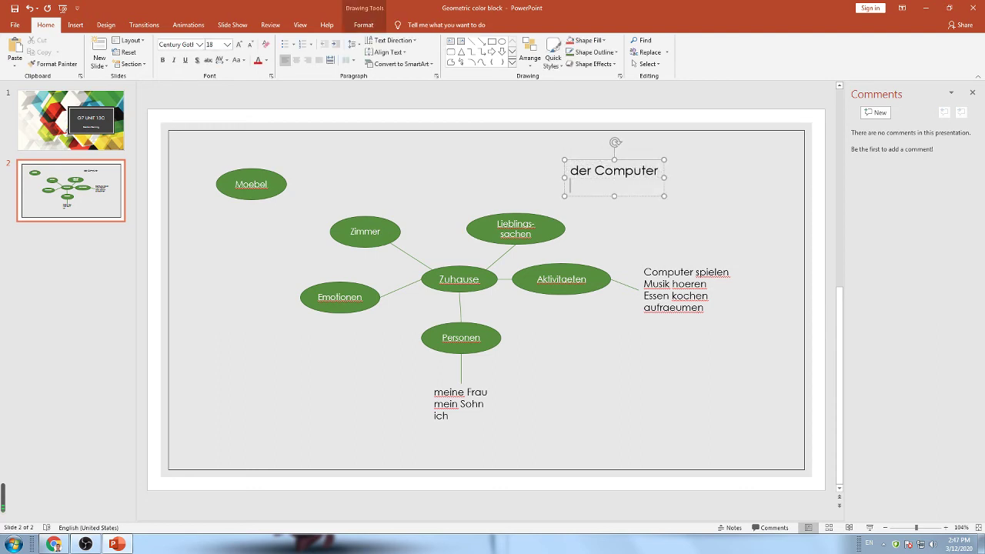
pyautogui.write('mein Handz')
pyautogui.press('BackSpace')
pyautogui.write('y')
pyautogui.press('Return')
pyautogui.write('Buecher')
# Shrink the new word list's text to 12 pt
pyautogui.moveTo(623, 204)
pyautogui.mouseDown()
pyautogui.moveTo(585, 186)
pyautogui.moveTo(571, 166)
pyautogui.mouseUp()
pyautogui.click(248, 44)
pyautogui.click(247, 44)
pyautogui.click(248, 44)
pyautogui.click(579, 156)
# Append 'Buecher lesen' to the end of the activities list
pyautogui.click(713, 311)
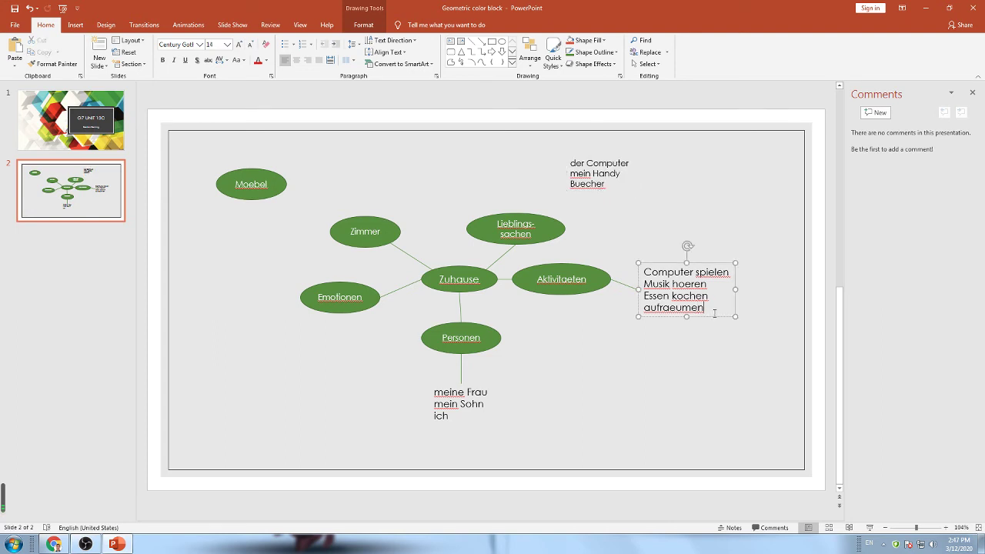
pyautogui.press('Return')
pyautogui.write('Buecher l')
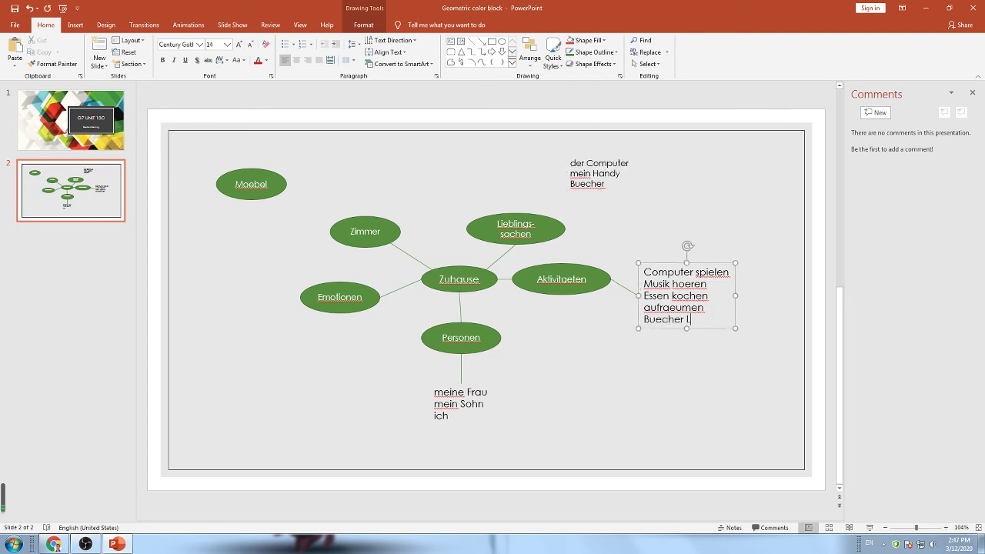
pyautogui.write('esen')
# Set the der Computer list to 14 pt and move it slightly right
pyautogui.click(596, 177)
pyautogui.click(656, 284)
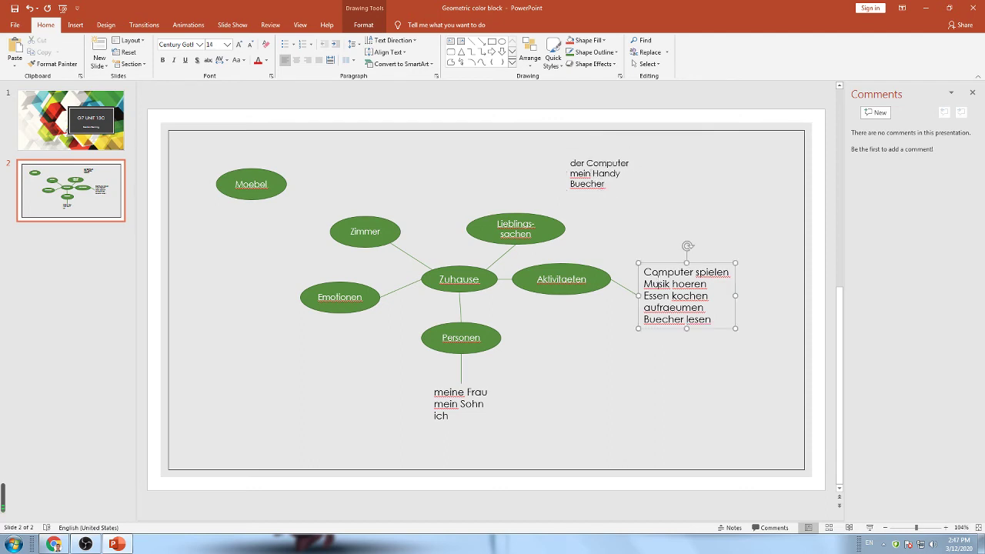
pyautogui.click(605, 185)
pyautogui.moveTo(605, 185); pyautogui.dragTo(571, 163)
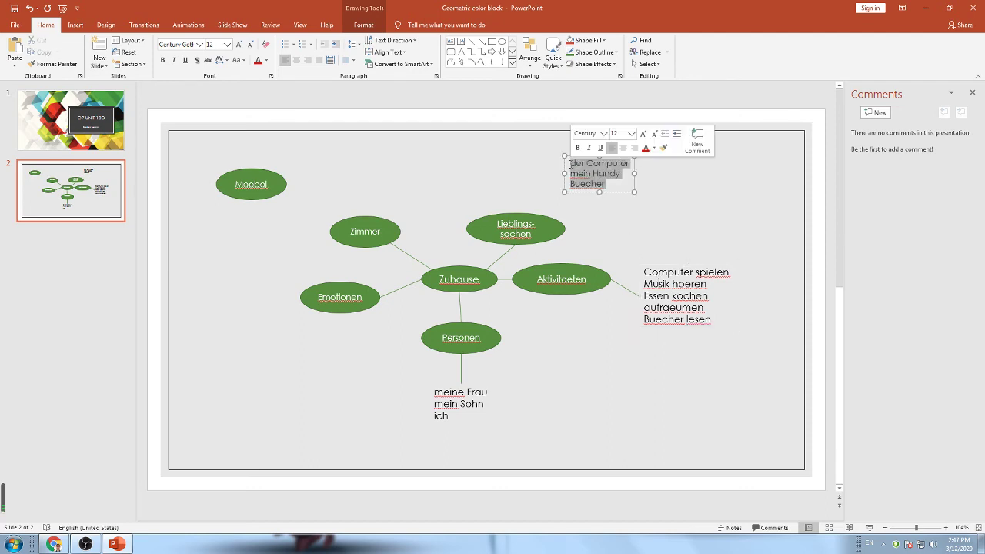
pyautogui.click(644, 134)
pyautogui.moveTo(626, 198); pyautogui.dragTo(653, 200)
# Draw a line from Lieblings-sachen toward the der Computer list
pyautogui.click(559, 229)
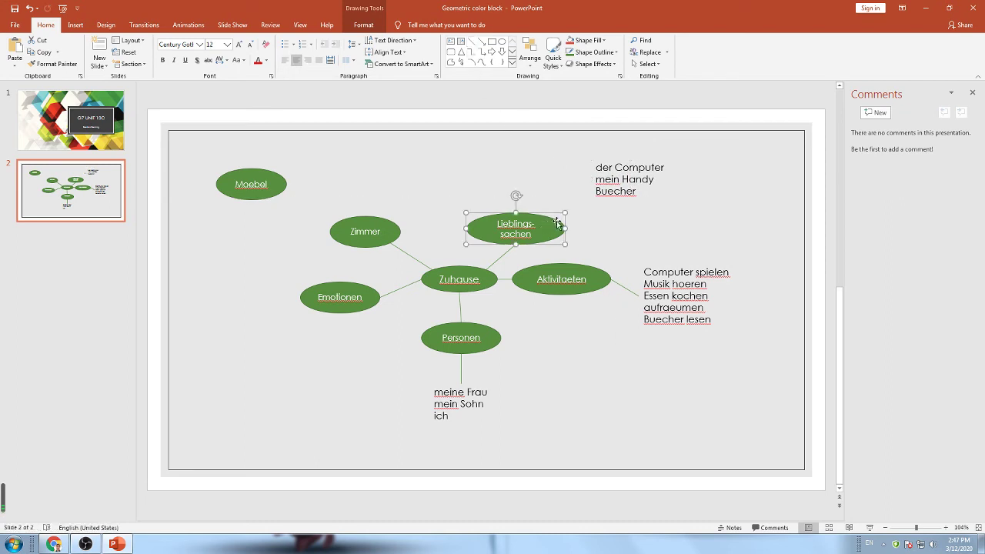
pyautogui.click(472, 40)
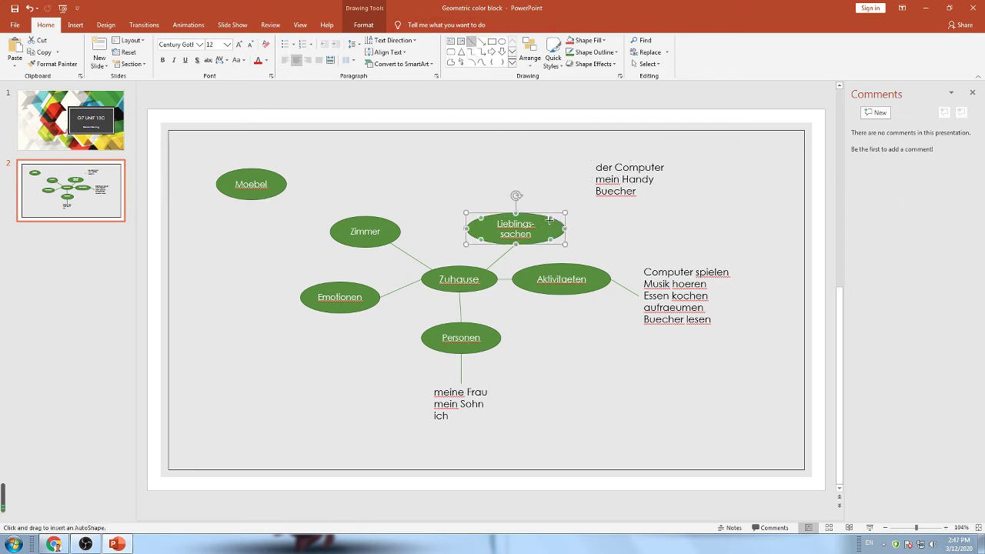
pyautogui.moveTo(565, 214)
pyautogui.mouseDown()
pyautogui.moveTo(620, 191)
pyautogui.moveTo(608, 194)
pyautogui.moveTo(628, 199)
pyautogui.moveTo(592, 181)
pyautogui.mouseUp()
# Finish the Lieblings-sachen line and type a 'gluecklich', 'sauer', 'genervt' list below Emotionen
pyautogui.click(585, 223)
pyautogui.click(337, 290)
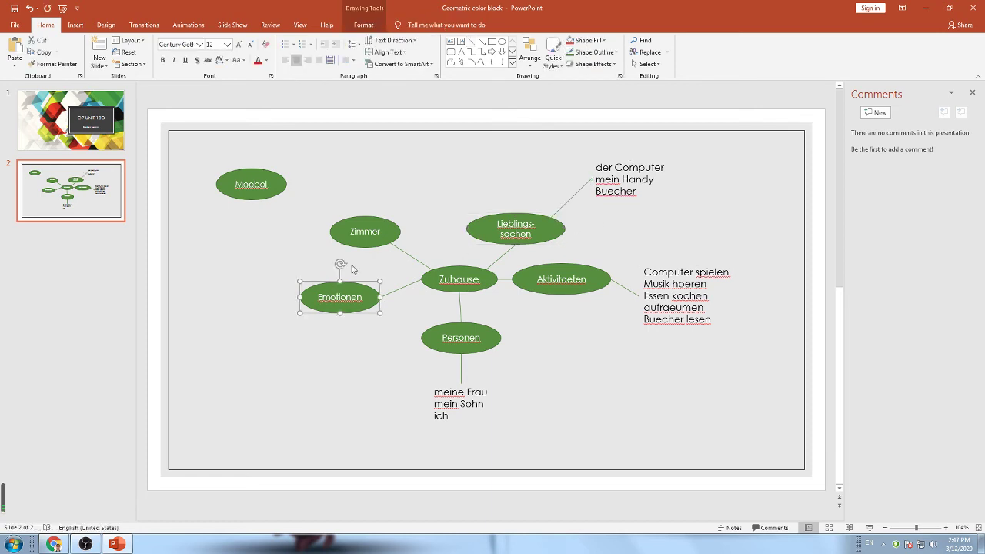
pyautogui.click(451, 41)
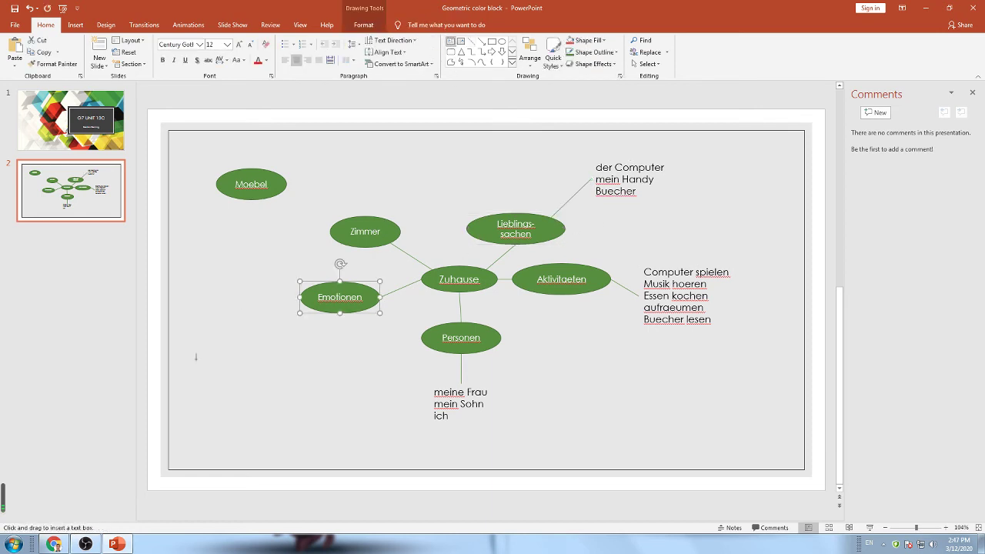
pyautogui.click(251, 339)
pyautogui.write('glueckl')
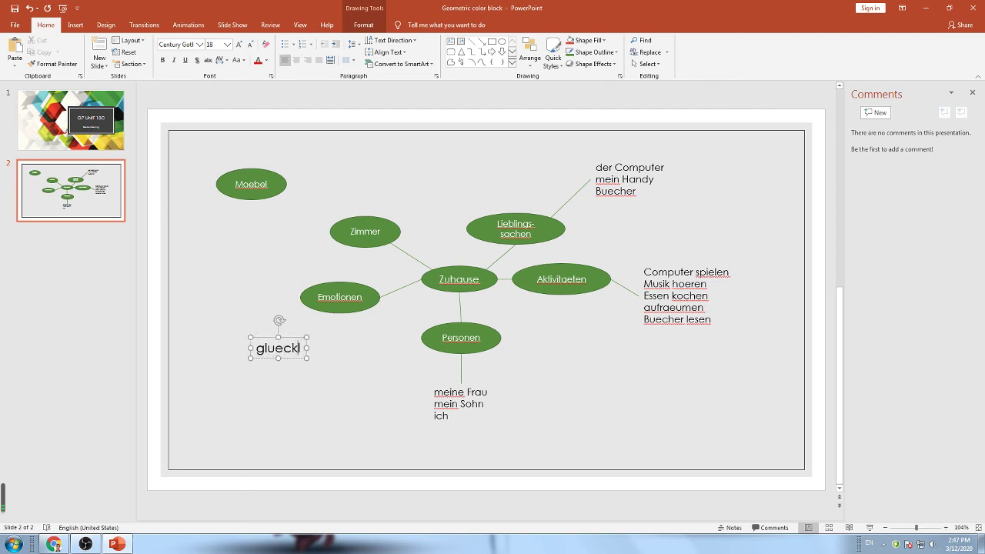
pyautogui.write('ich')
pyautogui.press('Return')
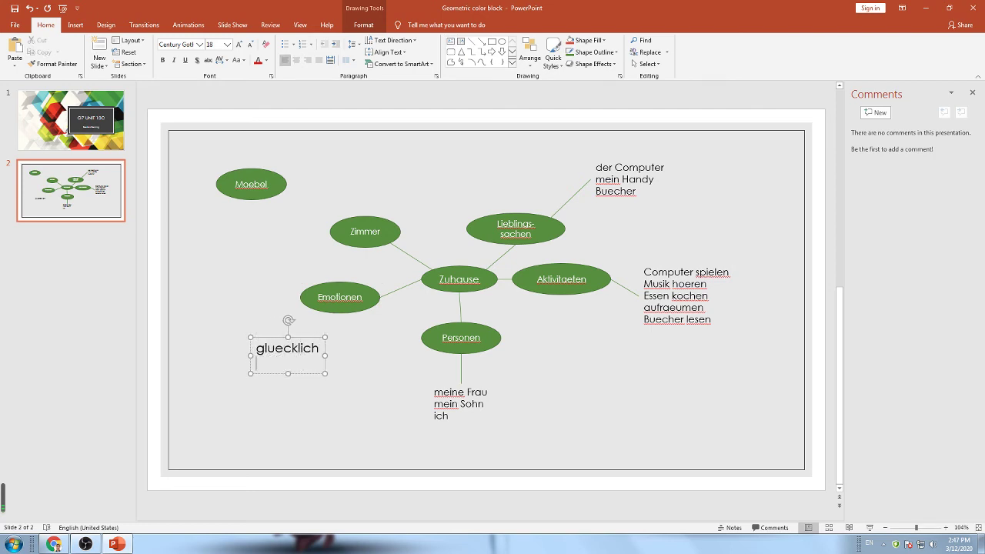
pyautogui.write('sauer')
pyautogui.press('Return')
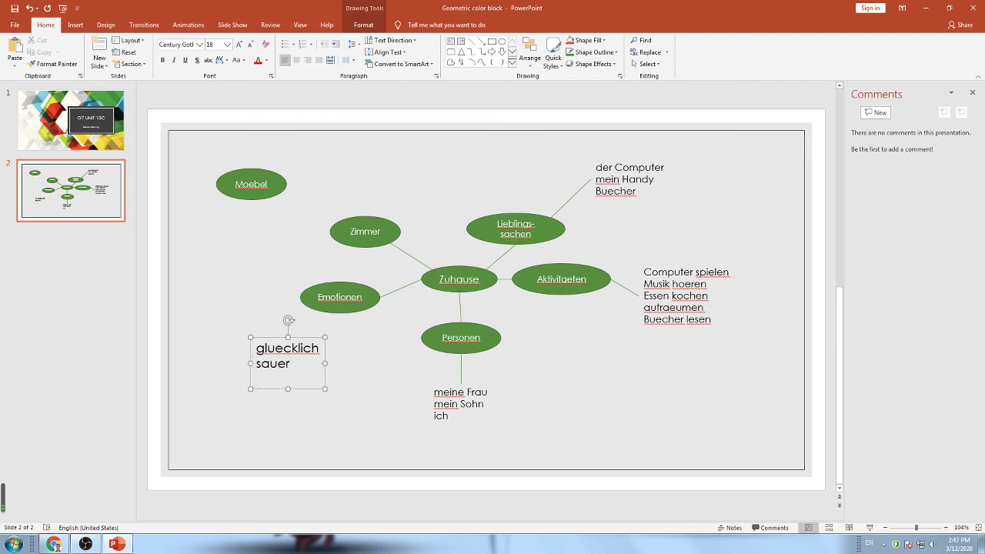
pyautogui.write('genervt')
# Reduce the emotion list to 14 pt, nudge it up-left, and move Moebel further left
pyautogui.moveTo(305, 380)
pyautogui.mouseDown()
pyautogui.moveTo(257, 380)
pyautogui.moveTo(256, 348)
pyautogui.mouseUp()
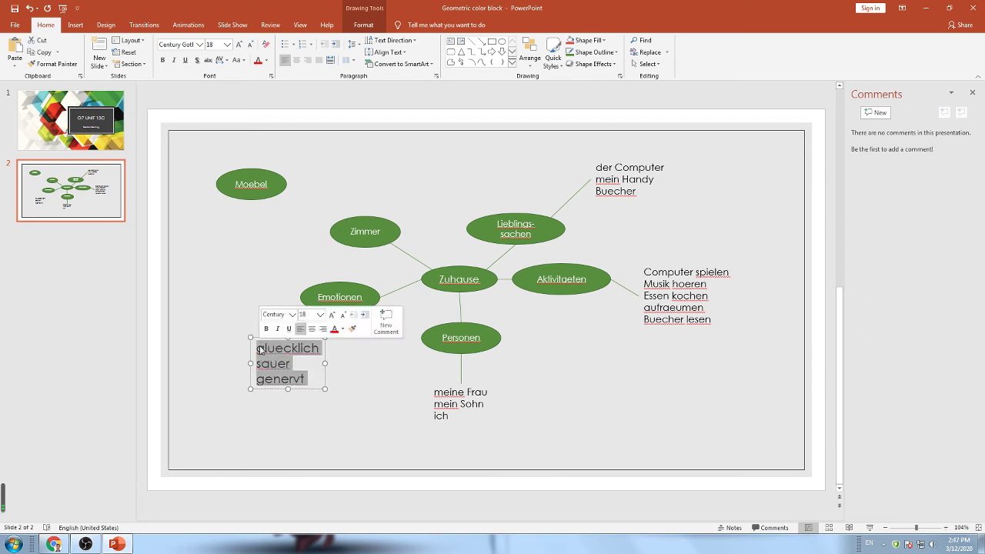
pyautogui.click(250, 45)
pyautogui.click(251, 44)
pyautogui.moveTo(298, 338); pyautogui.dragTo(287, 333)
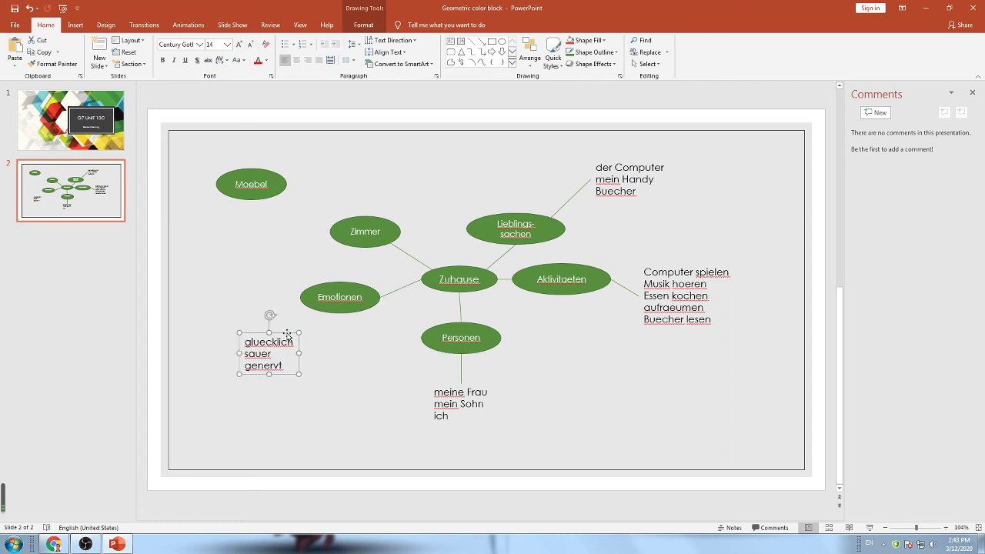
pyautogui.moveTo(278, 177); pyautogui.dragTo(261, 170)
# Link Emotionen to the emotion word list with a straight line
pyautogui.click(471, 40)
pyautogui.moveTo(339, 313)
pyautogui.mouseDown()
pyautogui.moveTo(291, 355)
pyautogui.moveTo(300, 353)
pyautogui.mouseUp()
pyautogui.click(364, 400)
# Place a text box near the slide top reading 'das Badezimmer', removing the stray backslash
pyautogui.click(251, 183)
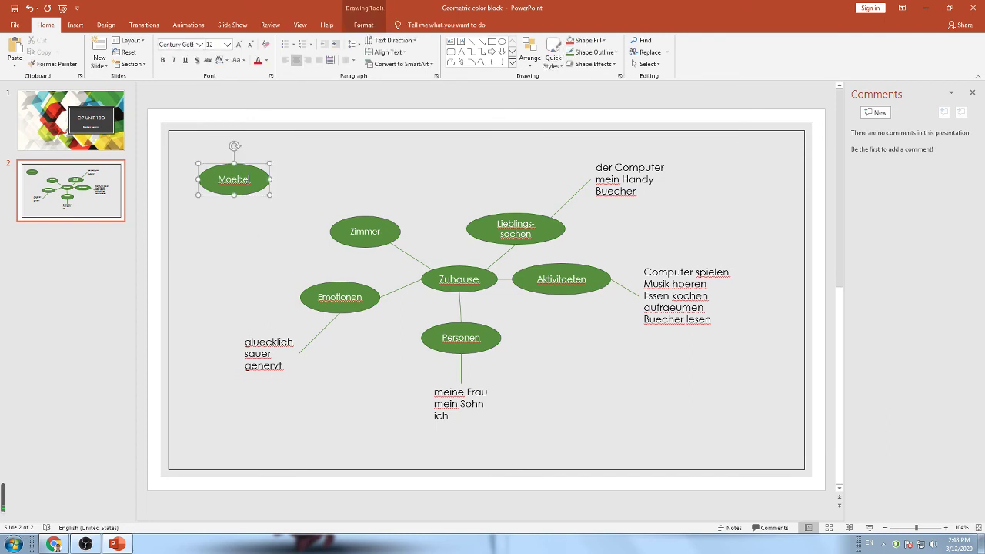
pyautogui.click(450, 40)
pyautogui.click(327, 157)
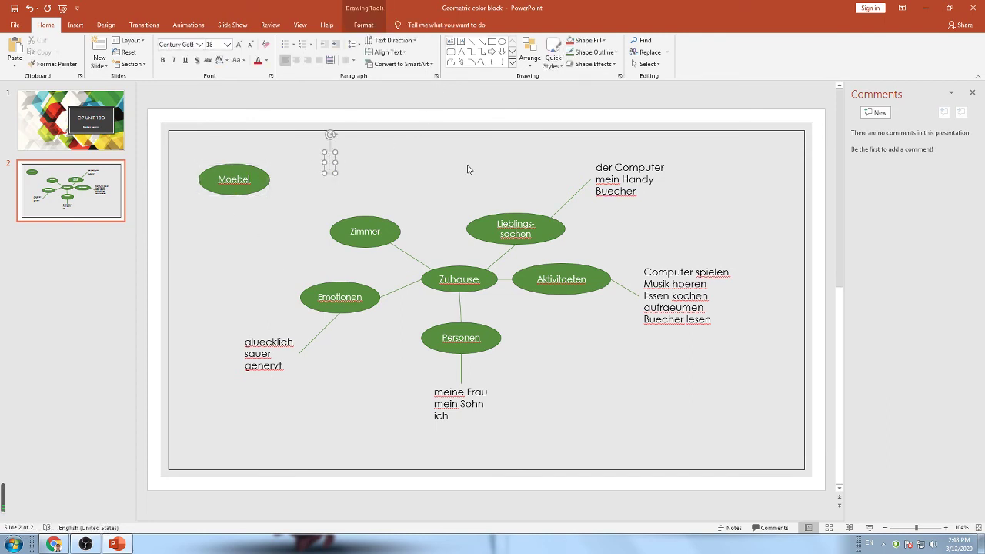
pyautogui.write('das Badez')
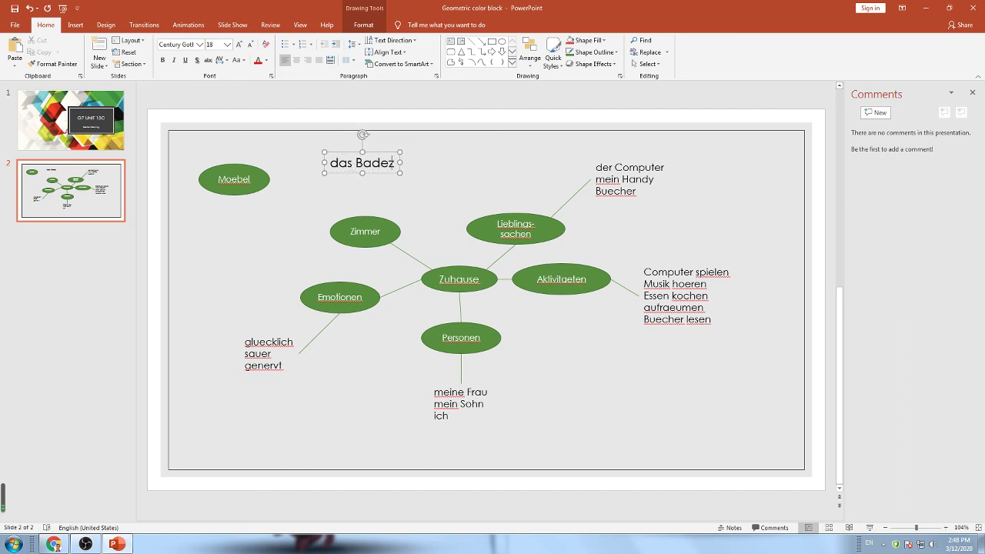
pyautogui.write('immer')
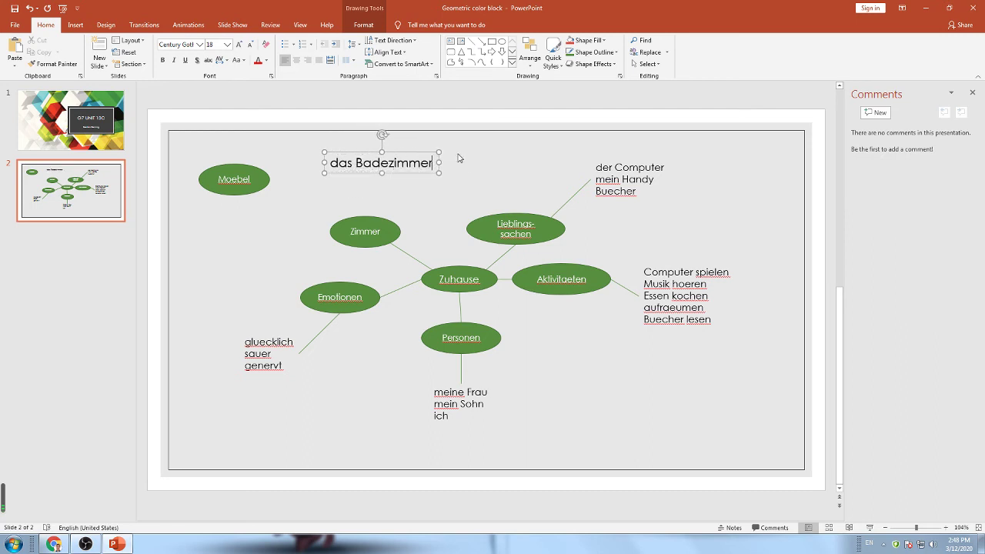
pyautogui.write('\\')
pyautogui.press('Return')
pyautogui.press('BackSpace')
pyautogui.press('BackSpace')
# Bring up the Schooltas worksheet tab and zoom in on the textbook page
pyautogui.click(54, 544)
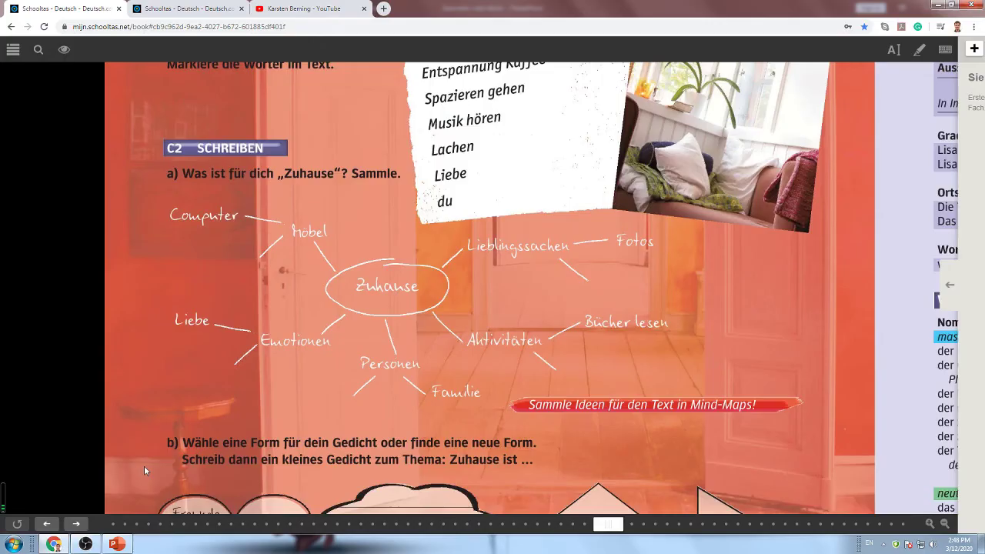
pyautogui.click(204, 12)
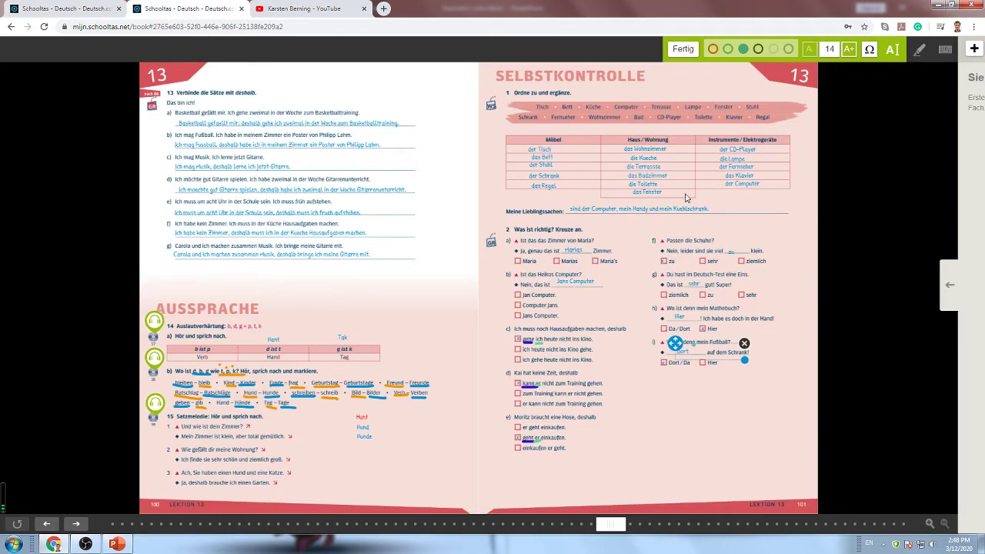
pyautogui.doubleClick(704, 218)
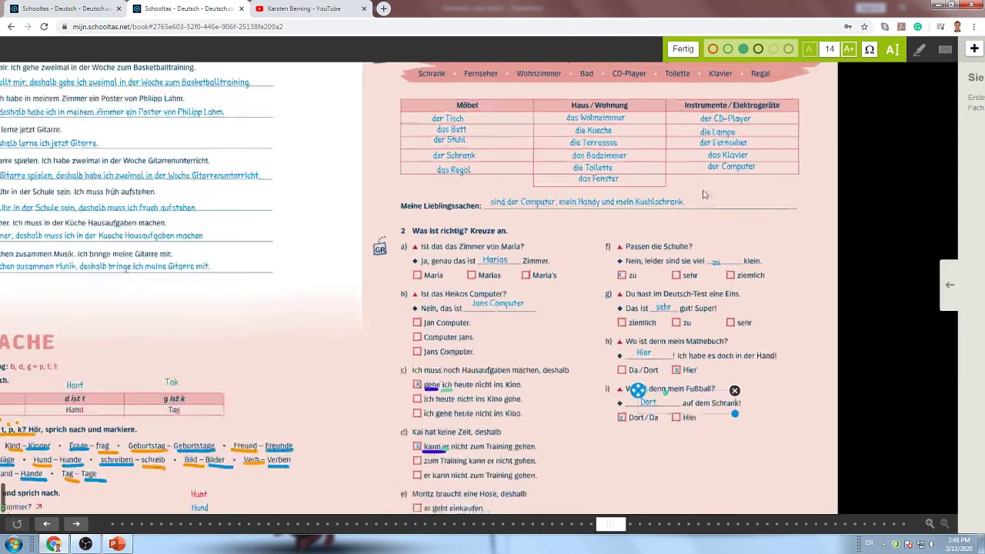
pyautogui.scroll(5, 704, 339)
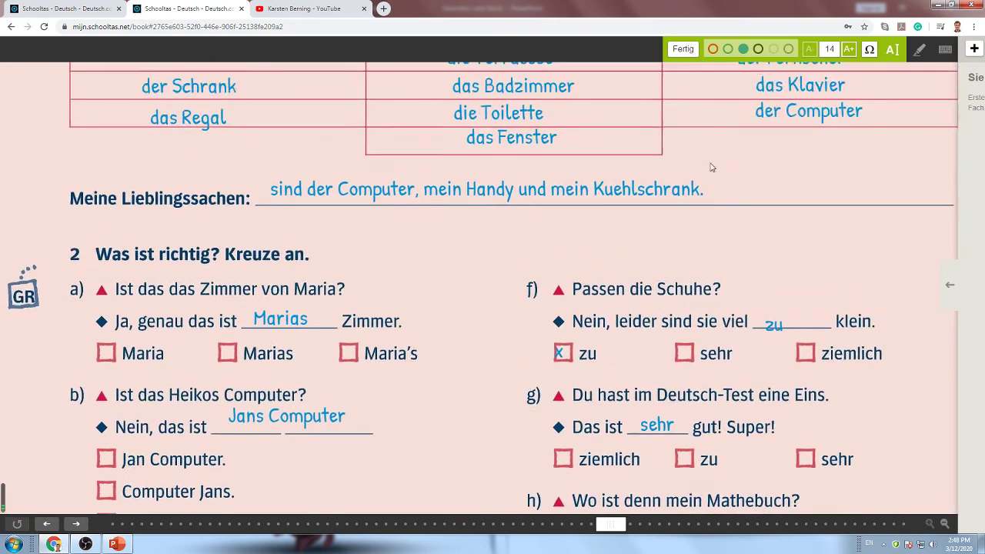
# Insert the missing 'e' so the annotation reads 'das Badezimmer'
pyautogui.click(528, 287)
pyautogui.doubleClick(528, 287)
pyautogui.click(508, 293)
pyautogui.write('e')
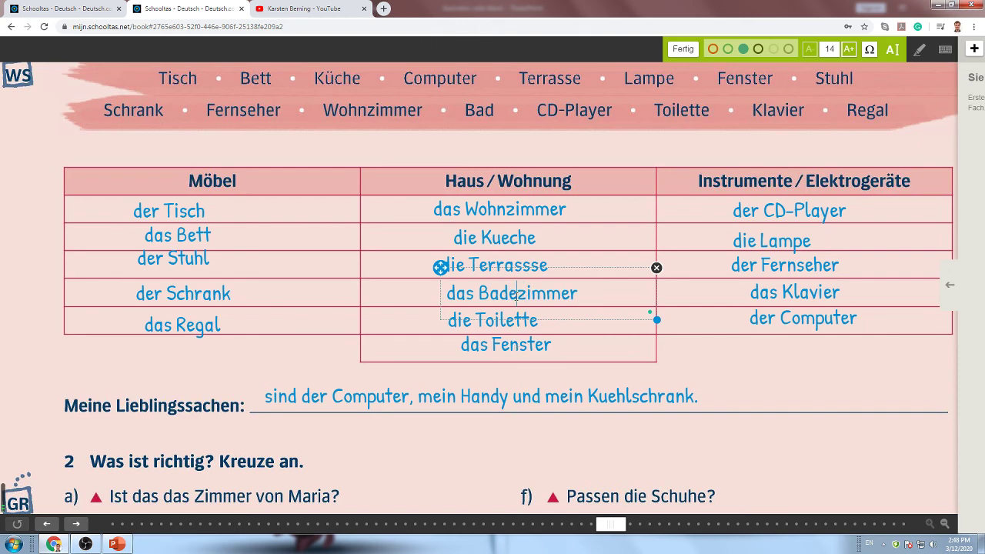
pyautogui.click(690, 362)
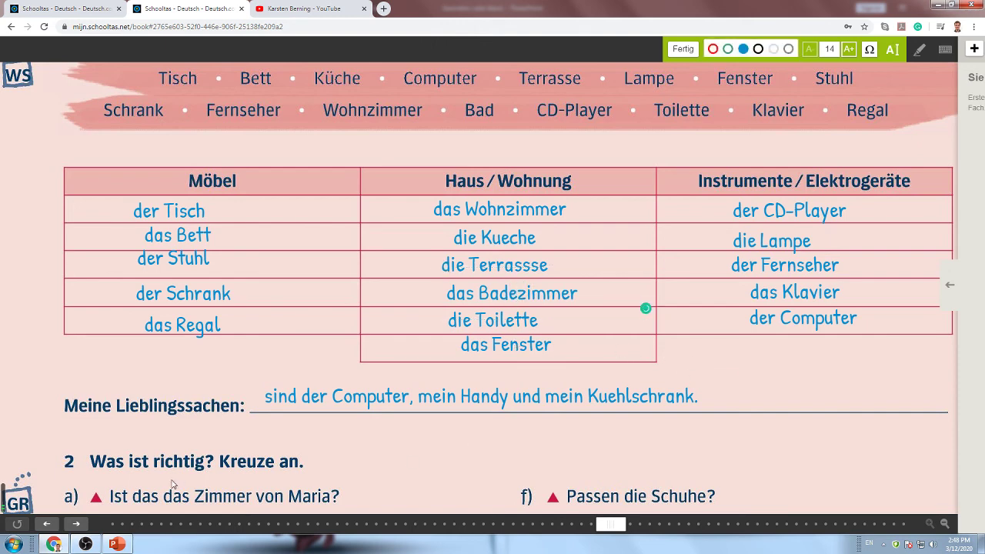
# Add die Kueche, das Wohnzimmer, das Schlafzimmer and das Gaestezimmer below das Badezimmer
pyautogui.click(117, 544)
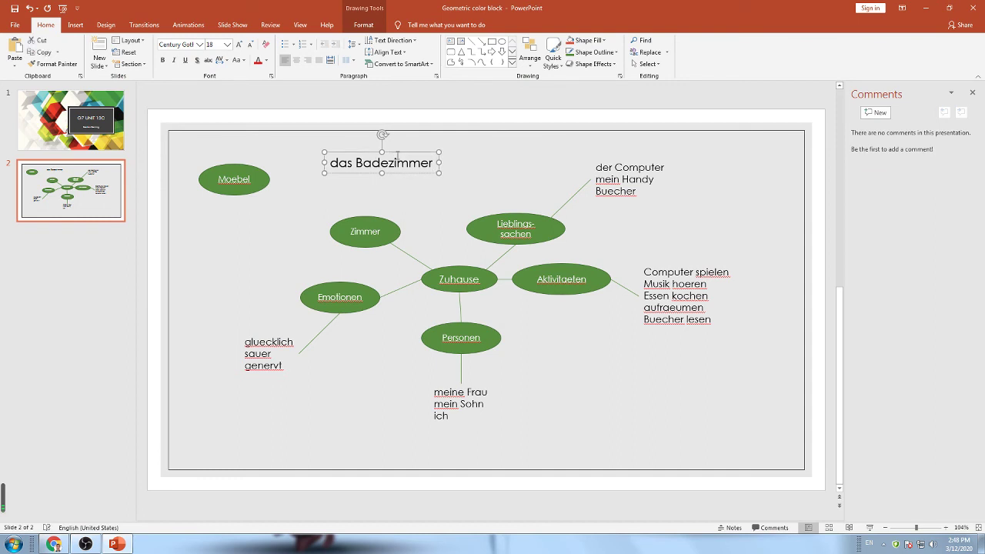
pyautogui.doubleClick(397, 162)
pyautogui.click(428, 168)
pyautogui.press('Return')
pyautogui.write('die Kueche')
pyautogui.press('Return')
pyautogui.write('das Wohnzimmer')
pyautogui.press('Return')
pyautogui.write('das Schlafzimmer')
pyautogui.press('Return')
pyautogui.write('das gfa')
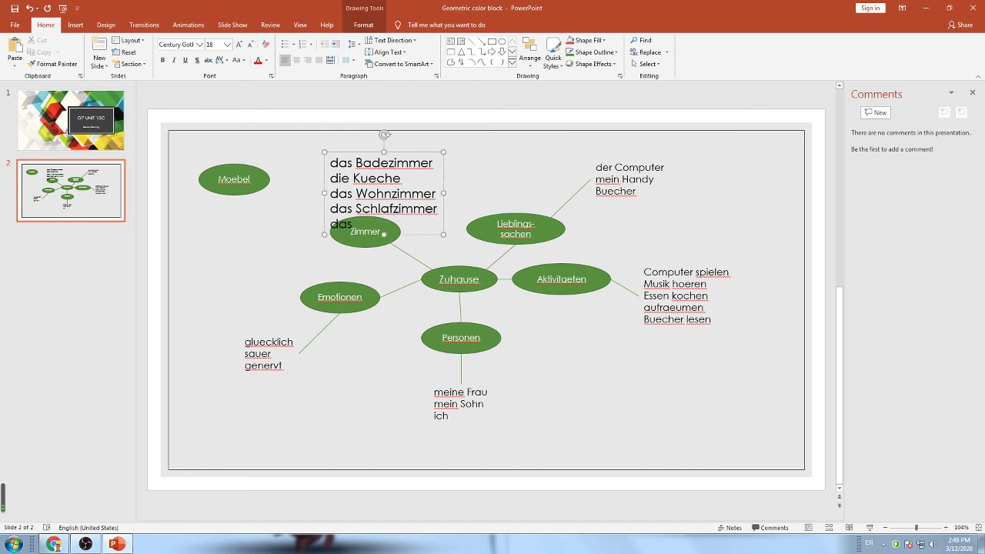
pyautogui.press('BackSpace')
pyautogui.press('BackSpace')
pyautogui.write('Ga')
pyautogui.write('estezimmer')
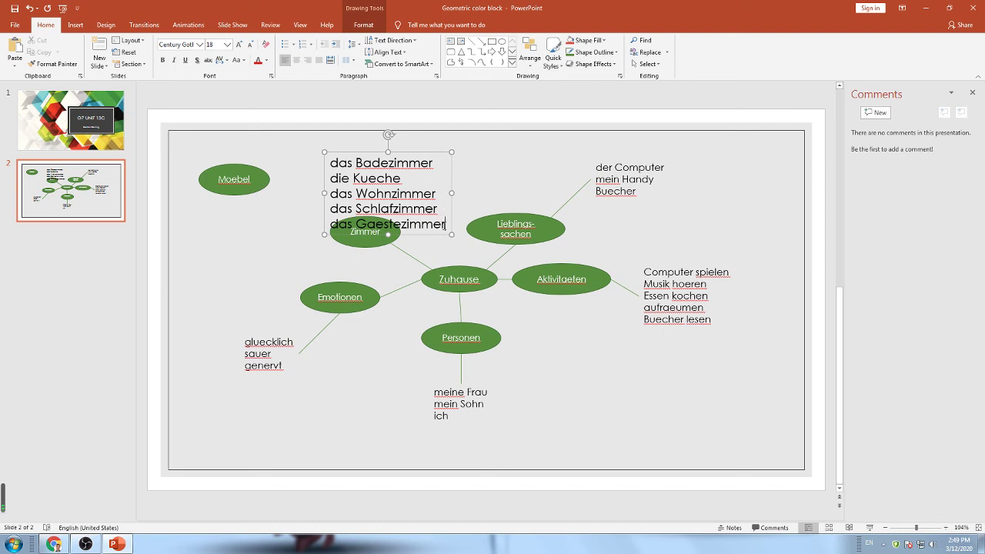
# Shrink the room list text to 14 pt and position it above Zimmer
pyautogui.moveTo(445, 225); pyautogui.dragTo(331, 162)
pyautogui.click(250, 44)
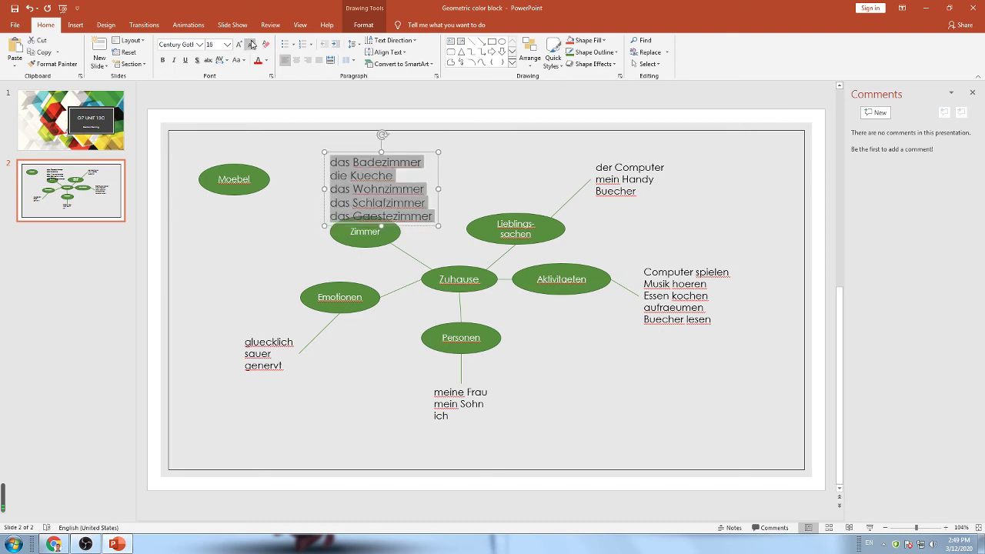
pyautogui.click(251, 44)
pyautogui.moveTo(367, 169); pyautogui.dragTo(324, 159)
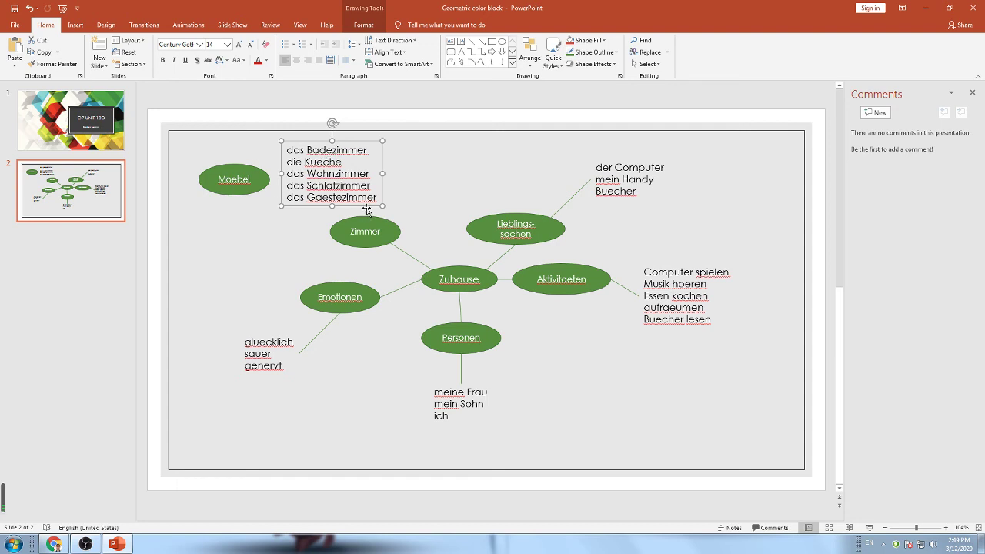
pyautogui.moveTo(367, 206); pyautogui.dragTo(397, 205)
# Delete the Moebel bubble and begin inserting a new text box
pyautogui.click(256, 182)
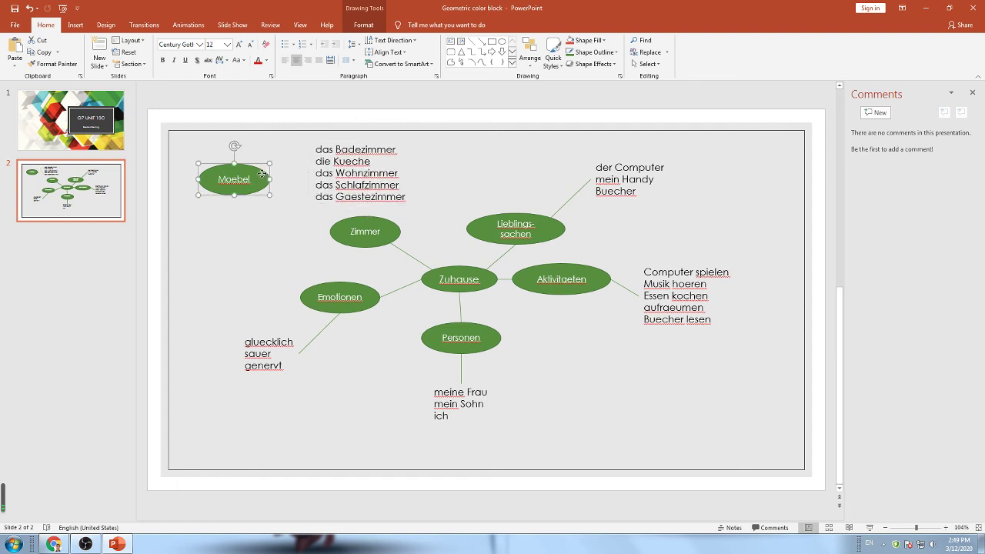
pyautogui.press('Delete')
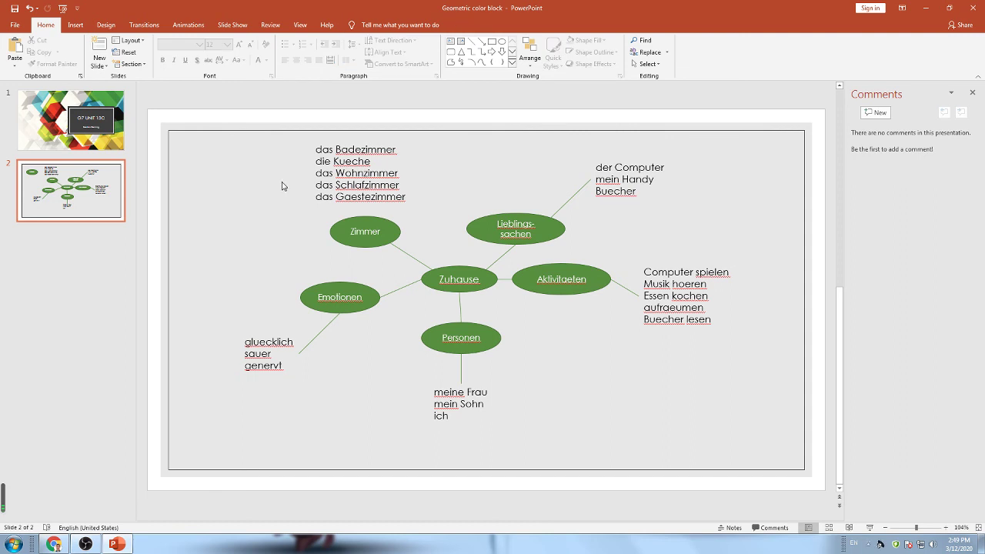
pyautogui.click(451, 43)
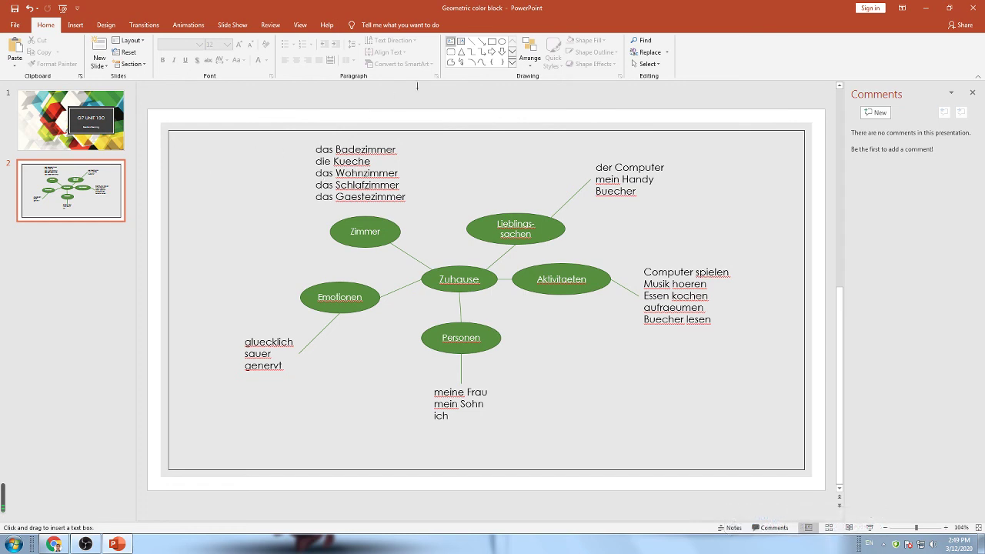
# Create a top-left text box listing der Schreibtisch, der Stuhl, der Computer and das Sofa
pyautogui.click(204, 154)
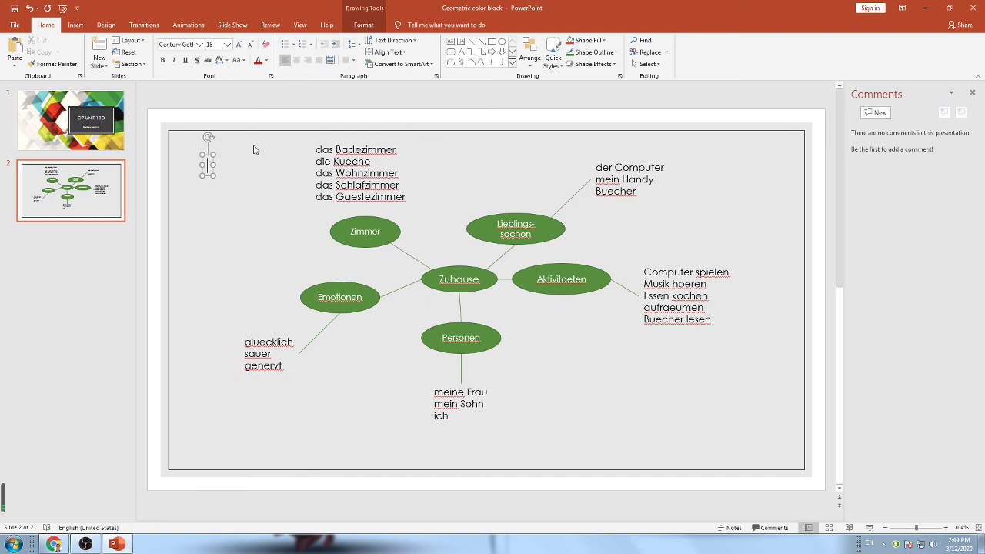
pyautogui.write('der Schreib')
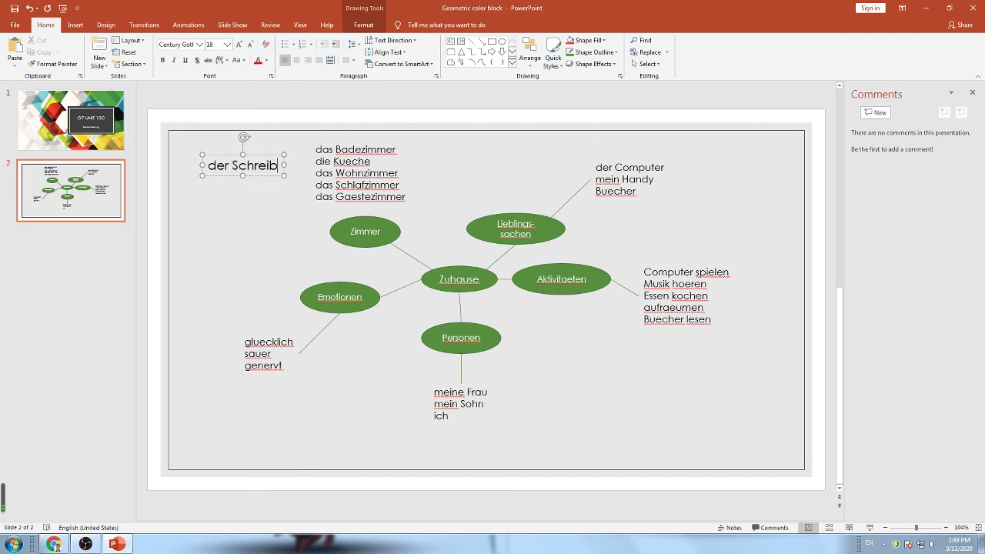
pyautogui.write('tisch,')
pyautogui.press('Return')
pyautogui.write('der Stuhl')
pyautogui.press('Return')
pyautogui.write('d')
pyautogui.write('Con')
pyautogui.press('BackSpace')
pyautogui.write('mputer')
pyautogui.press('Return')
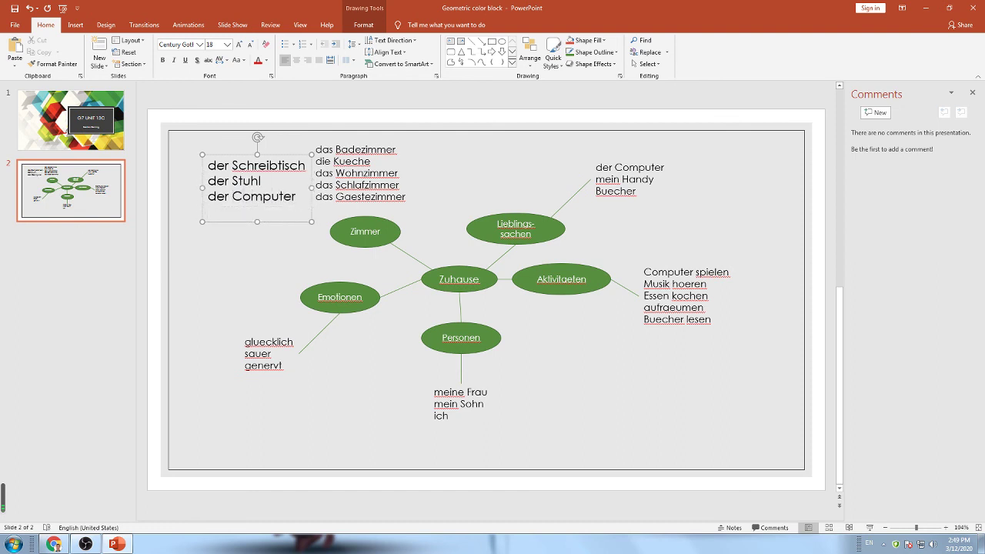
pyautogui.write('as Sofa')
# Continue the furniture list with der Schuhschrank, der Kinderstuhl, der Sessel and die Spielzeue
pyautogui.press('Return')
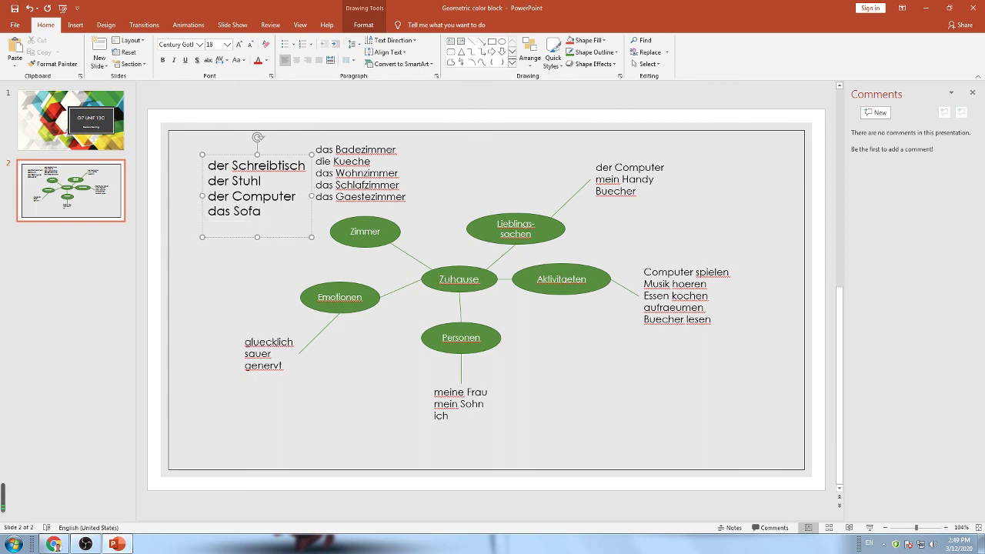
pyautogui.write('der Sch')
pyautogui.press('BackSpace')
pyautogui.press('BackSpace')
pyautogui.write('chuhschrank')
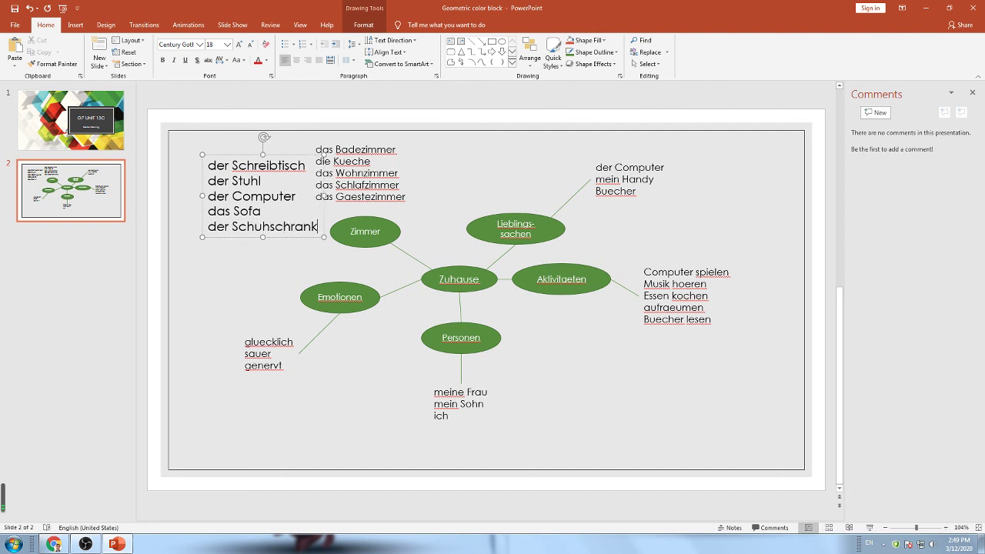
pyautogui.press('Return')
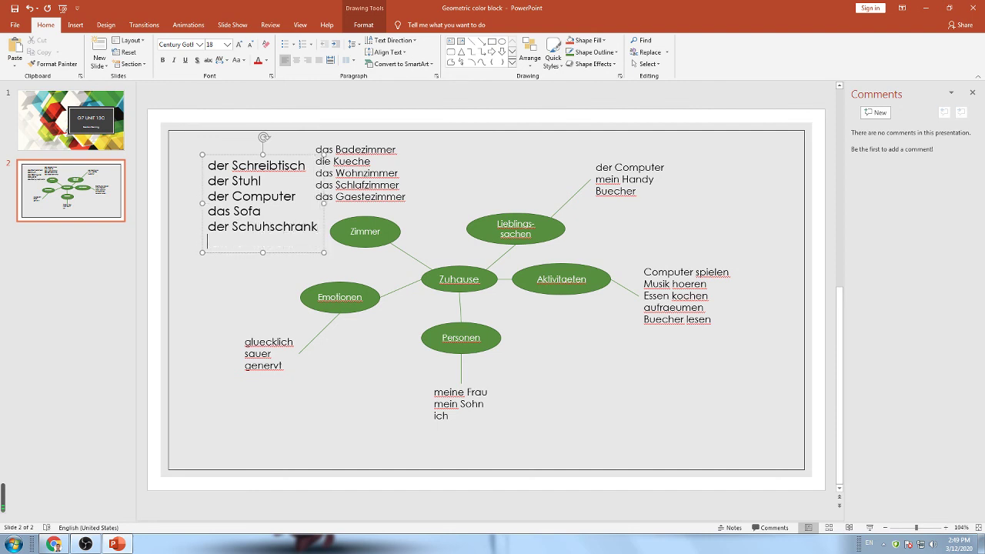
pyautogui.write('der')
pyautogui.write(' Kinders')
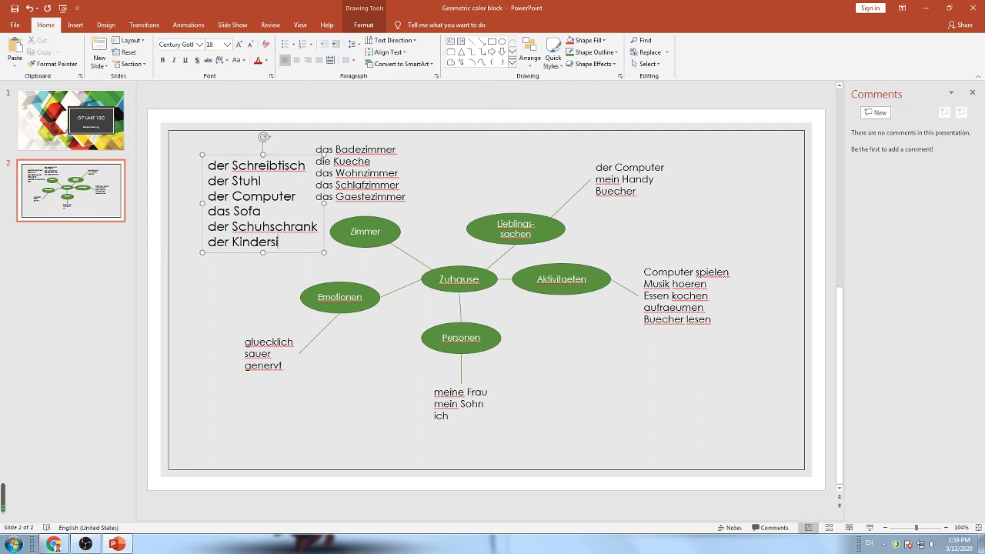
pyautogui.press('BackSpace')
pyautogui.press('BackSpace')
pyautogui.write('tu')
pyautogui.press('BackSpace')
pyautogui.write('uhl')
pyautogui.press('Return')
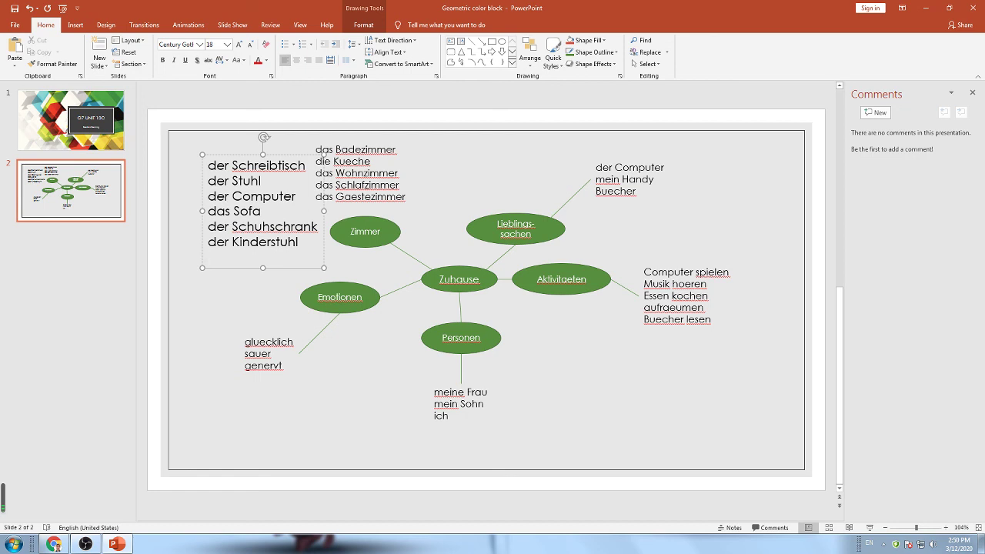
pyautogui.write('der Sessel')
pyautogui.press('Return')
pyautogui.write('da')
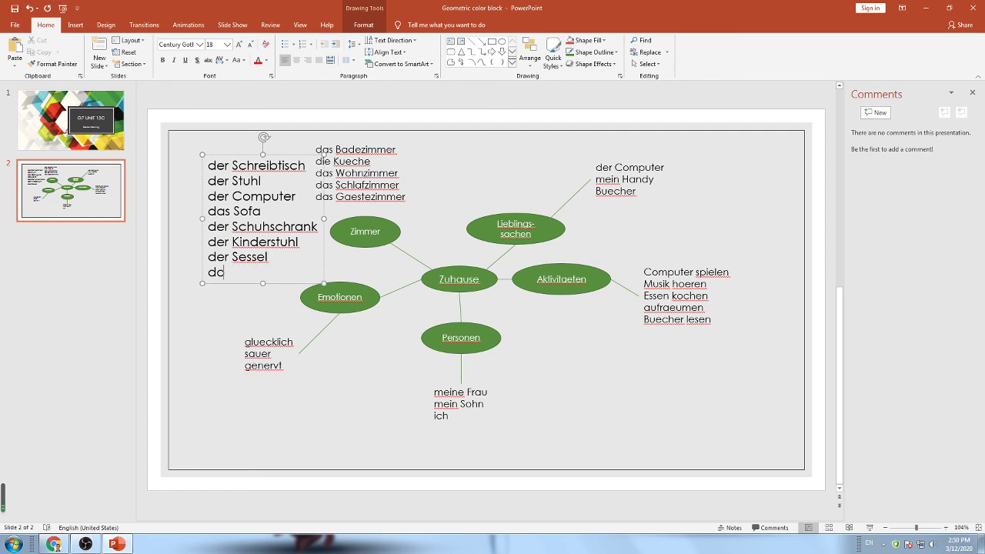
pyautogui.write('e S')
pyautogui.press('BackSpace')
# Set the furniture list text to 14 pt and move the box up and left
pyautogui.moveTo(297, 272)
pyautogui.mouseDown()
pyautogui.moveTo(209, 257)
pyautogui.moveTo(206, 163)
pyautogui.mouseUp()
pyautogui.click(251, 44)
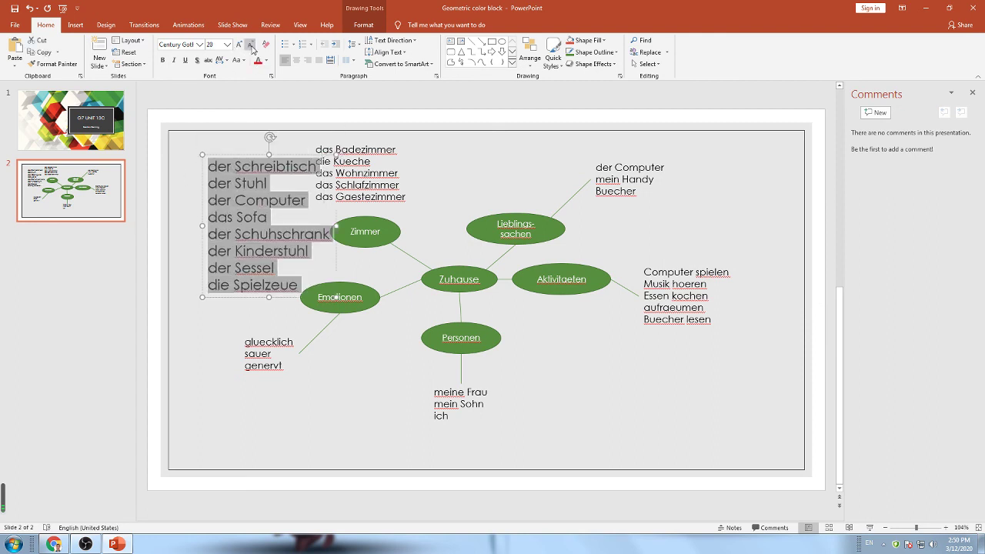
pyautogui.click(251, 45)
pyautogui.click(251, 44)
pyautogui.click(251, 44)
pyautogui.moveTo(228, 154); pyautogui.dragTo(203, 141)
pyautogui.click(412, 216)
# Draw a straight line linking the room list to the furniture list
pyautogui.click(471, 41)
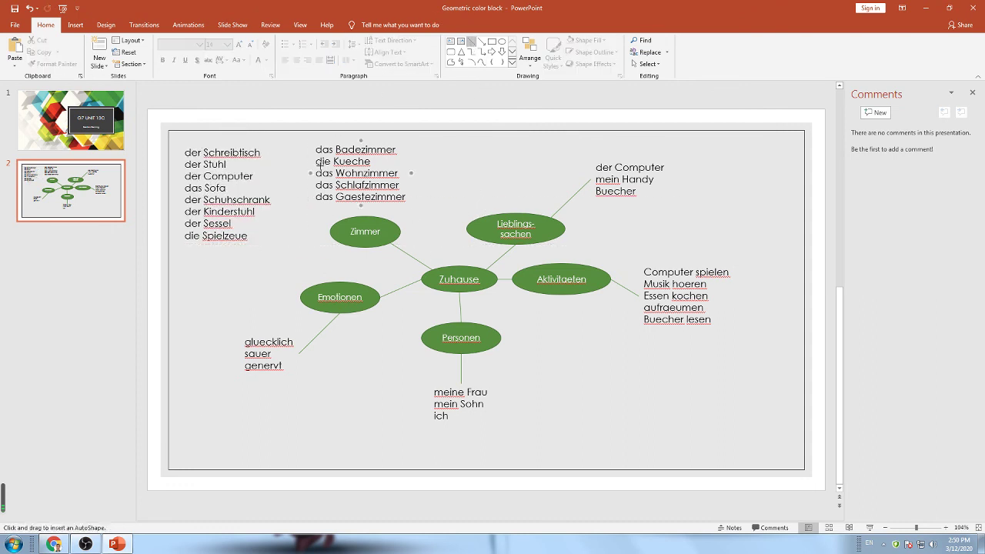
pyautogui.moveTo(310, 173)
pyautogui.mouseDown()
pyautogui.moveTo(277, 172)
pyautogui.moveTo(276, 194)
pyautogui.mouseUp()
pyautogui.click(663, 382)
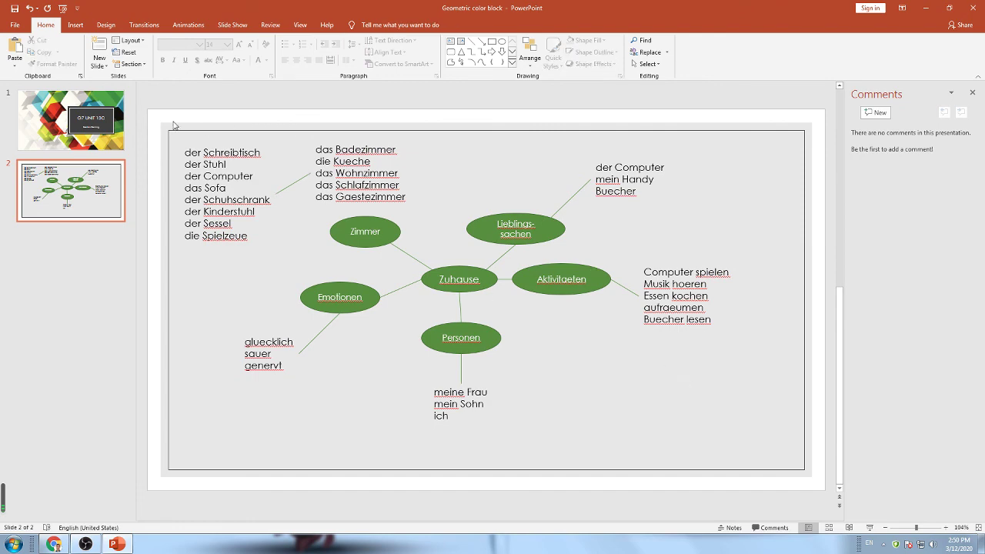
# Shift the whole mind map right and down, then reposition the furniture and room lists
pyautogui.moveTo(159, 124)
pyautogui.mouseDown()
pyautogui.moveTo(774, 462)
pyautogui.moveTo(784, 491)
pyautogui.mouseUp()
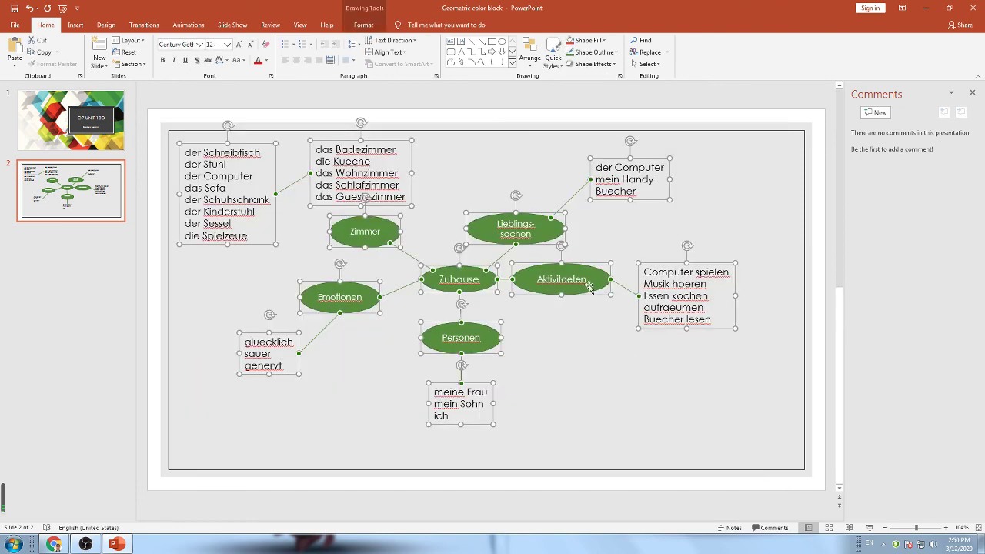
pyautogui.moveTo(592, 285)
pyautogui.mouseDown()
pyautogui.moveTo(653, 337)
pyautogui.moveTo(652, 321)
pyautogui.mouseUp()
pyautogui.click(331, 205)
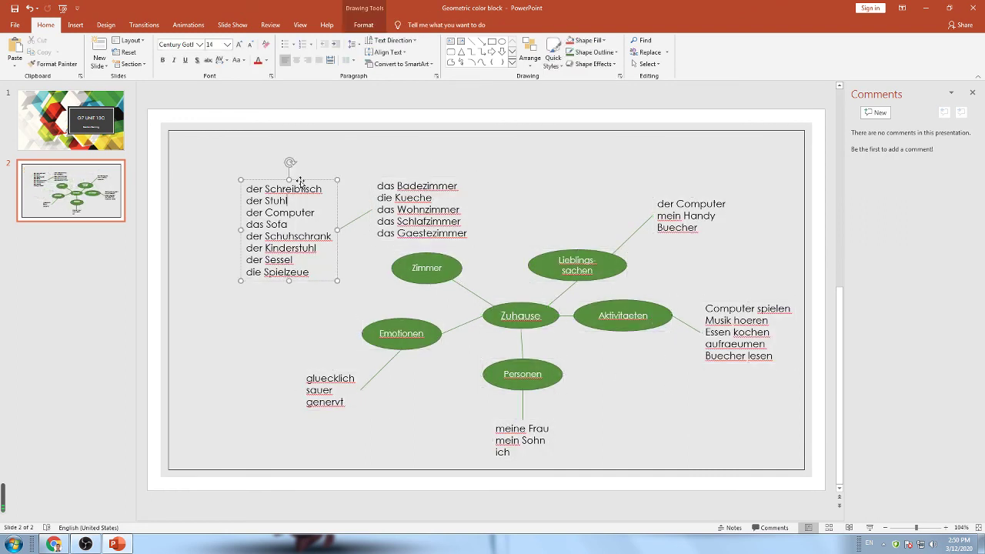
pyautogui.moveTo(300, 181); pyautogui.dragTo(239, 137)
pyautogui.click(439, 178)
pyautogui.moveTo(439, 178); pyautogui.dragTo(370, 181)
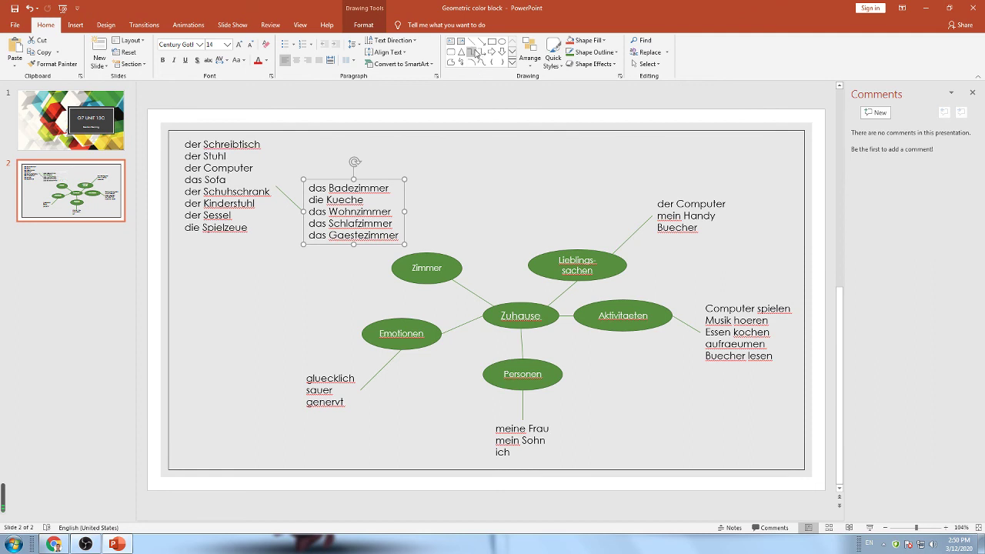
# Draw a line joining the Zimmer bubble to the room list
pyautogui.click(475, 52)
pyautogui.moveTo(414, 268)
pyautogui.mouseDown()
pyautogui.moveTo(464, 316)
pyautogui.moveTo(416, 239)
pyautogui.moveTo(424, 223)
pyautogui.moveTo(439, 248)
pyautogui.moveTo(425, 252)
pyautogui.mouseUp()
pyautogui.moveTo(394, 196); pyautogui.dragTo(402, 211)
pyautogui.click(519, 195)
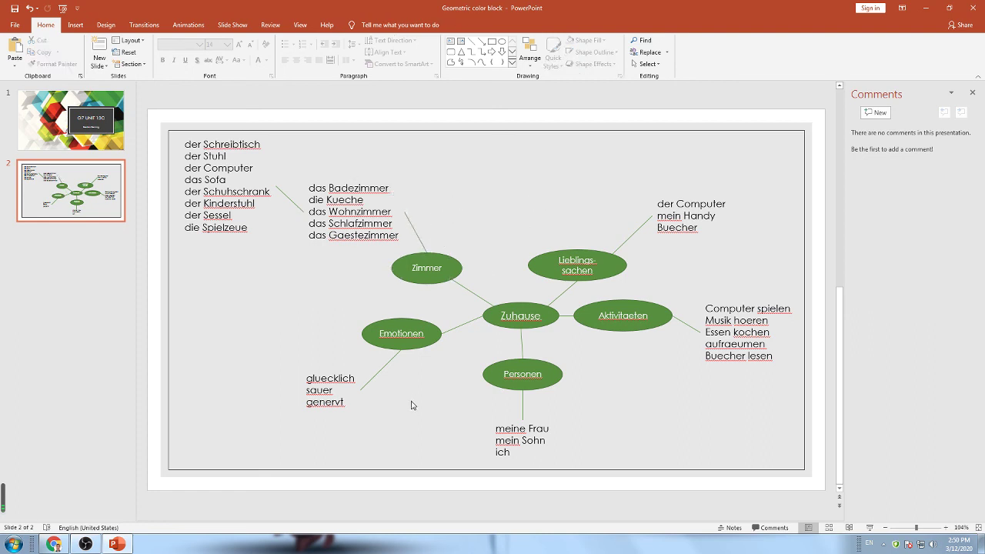
# Give the Lieblingssachen, room and furniture word lists a green outline
pyautogui.click(676, 233)
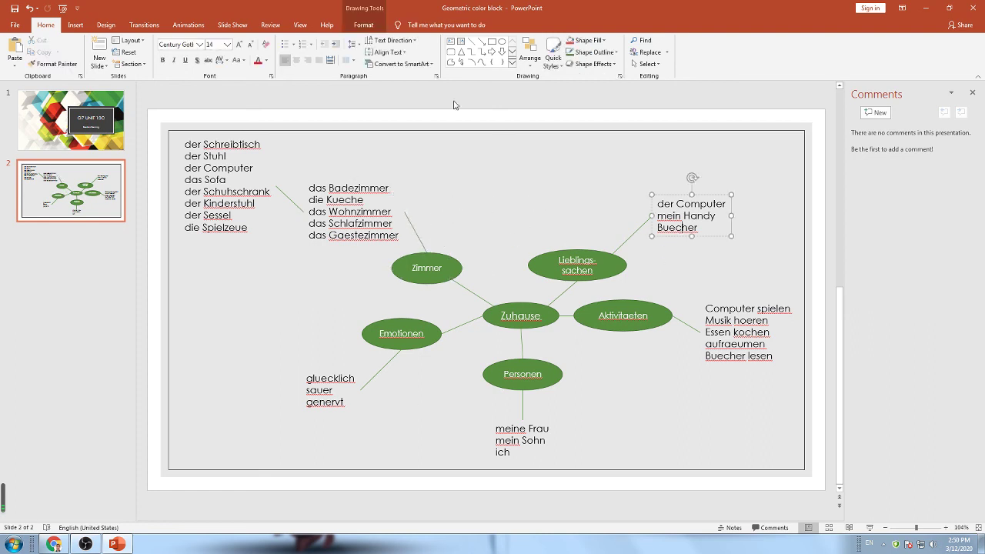
pyautogui.click(368, 27)
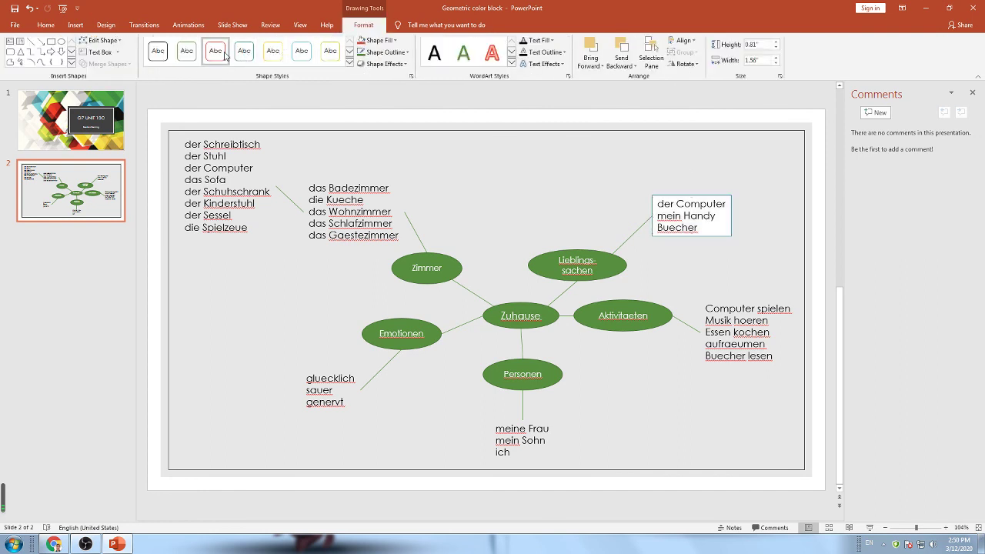
pyautogui.click(327, 199)
pyautogui.click(194, 58)
pyautogui.click(219, 143)
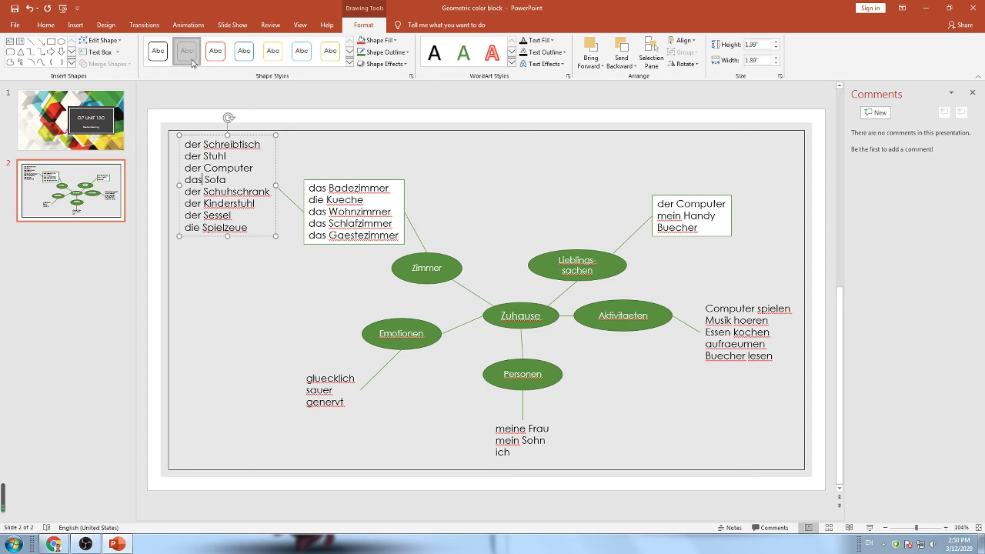
pyautogui.click(191, 62)
# Outline the Emotionen, Personen and Aktivitaeten lists in green, then close the Comments pane
pyautogui.click(324, 391)
pyautogui.click(186, 51)
pyautogui.click(520, 440)
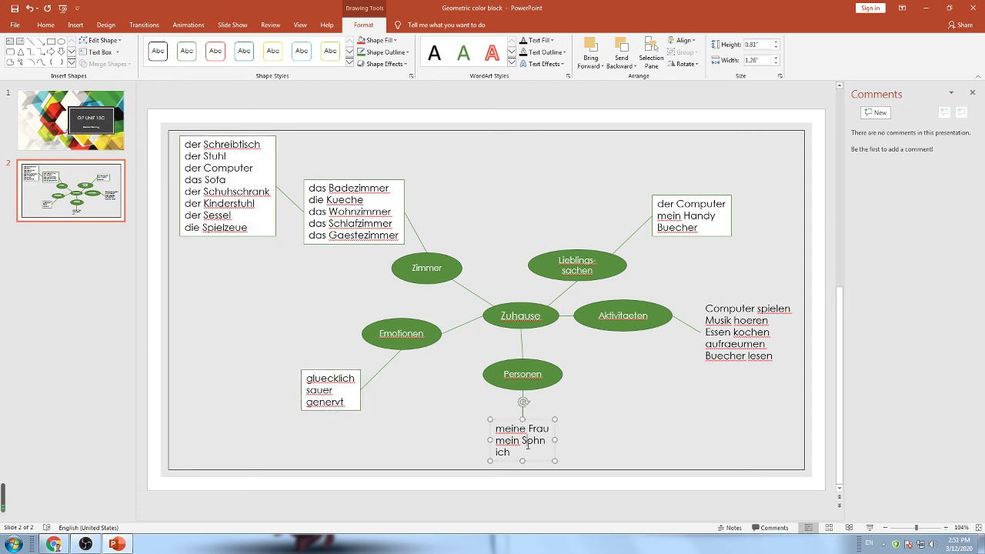
pyautogui.click(186, 52)
pyautogui.click(712, 316)
pyautogui.click(181, 62)
pyautogui.click(117, 391)
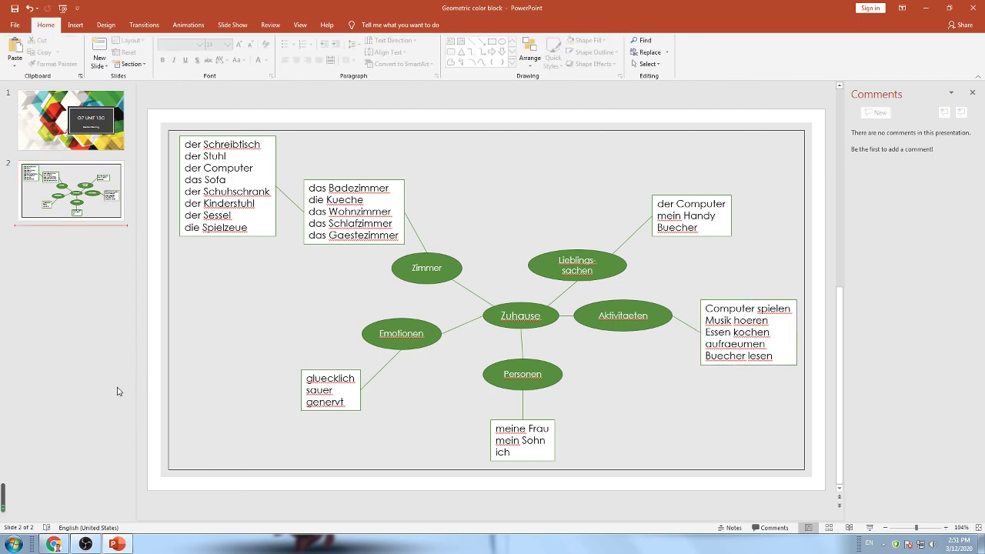
pyautogui.click(975, 90)
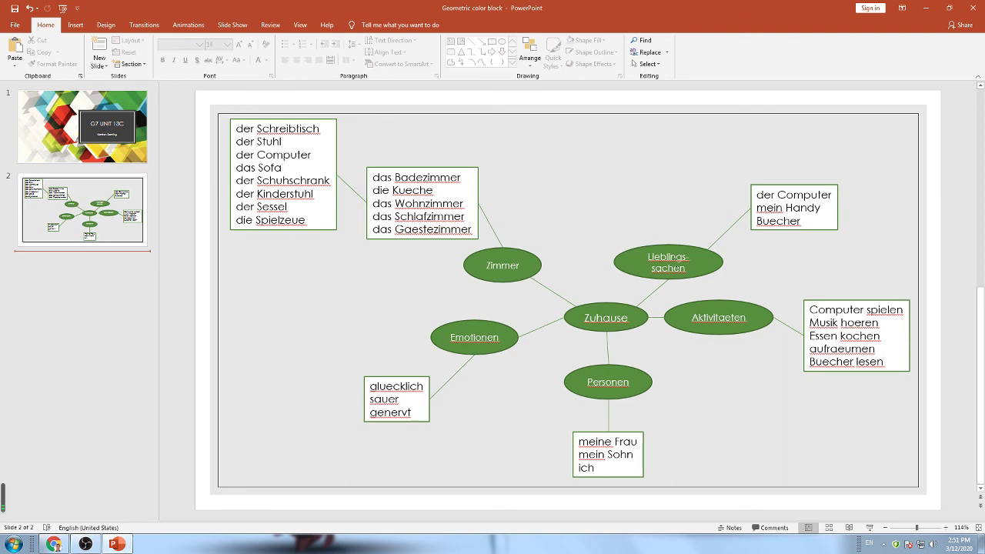
# Review the Zuhause lesson's Wortschatz list, magnifying the Verben column, then return to the slide
pyautogui.click(58, 547)
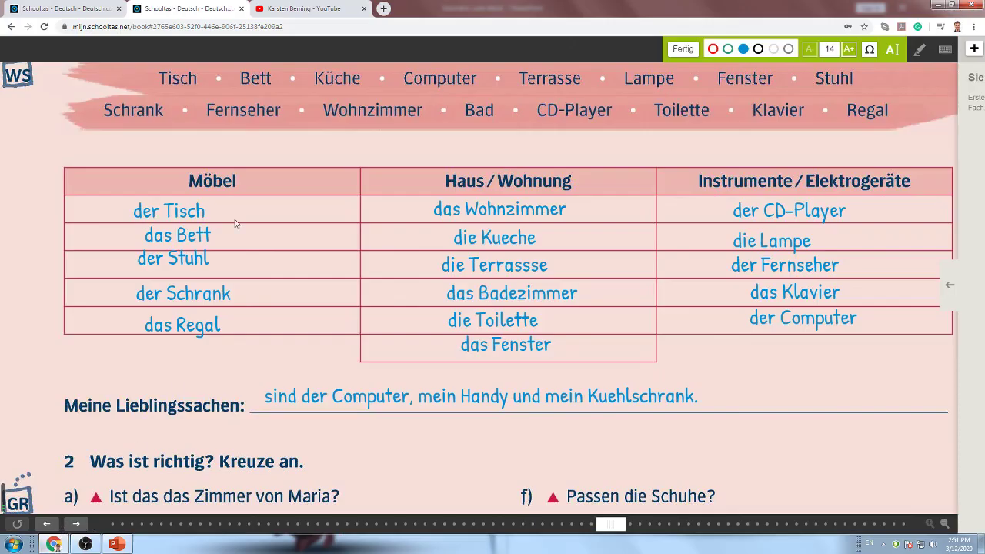
pyautogui.click(77, 8)
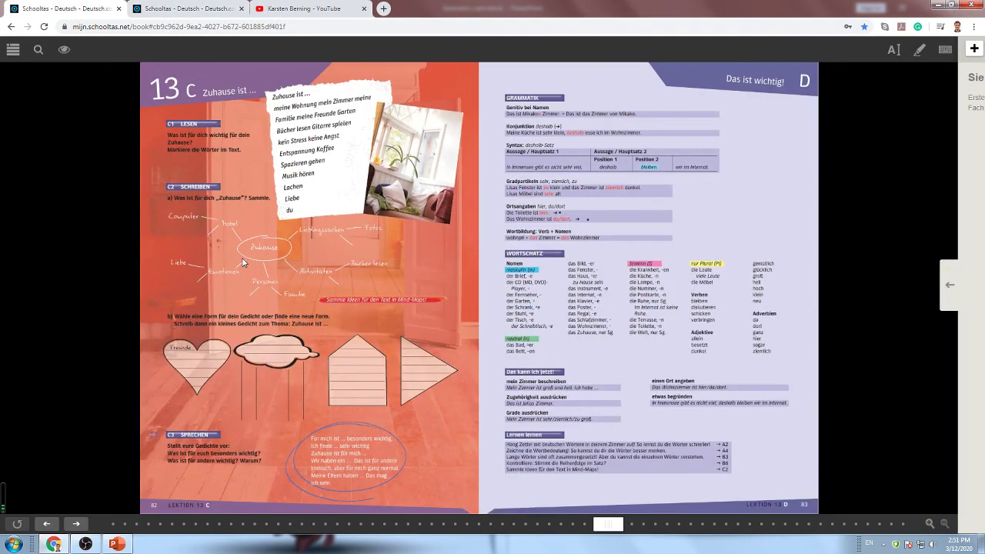
pyautogui.doubleClick(537, 344)
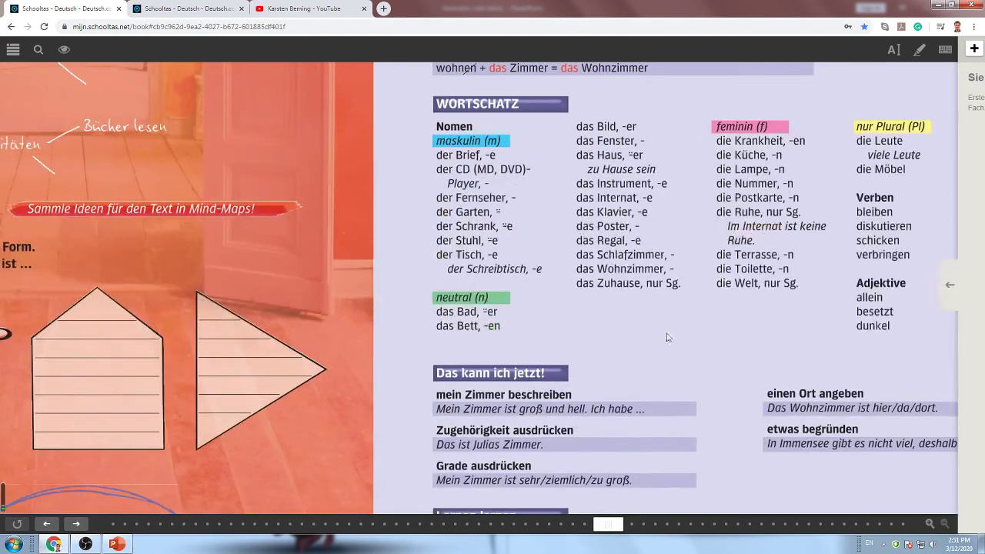
pyautogui.moveTo(692, 337); pyautogui.dragTo(403, 398)
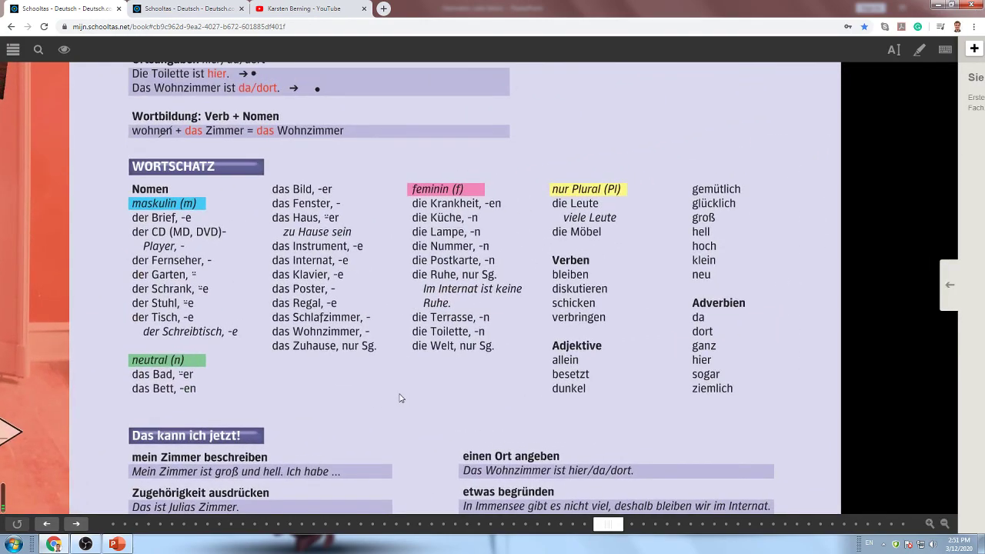
pyautogui.doubleClick(608, 321)
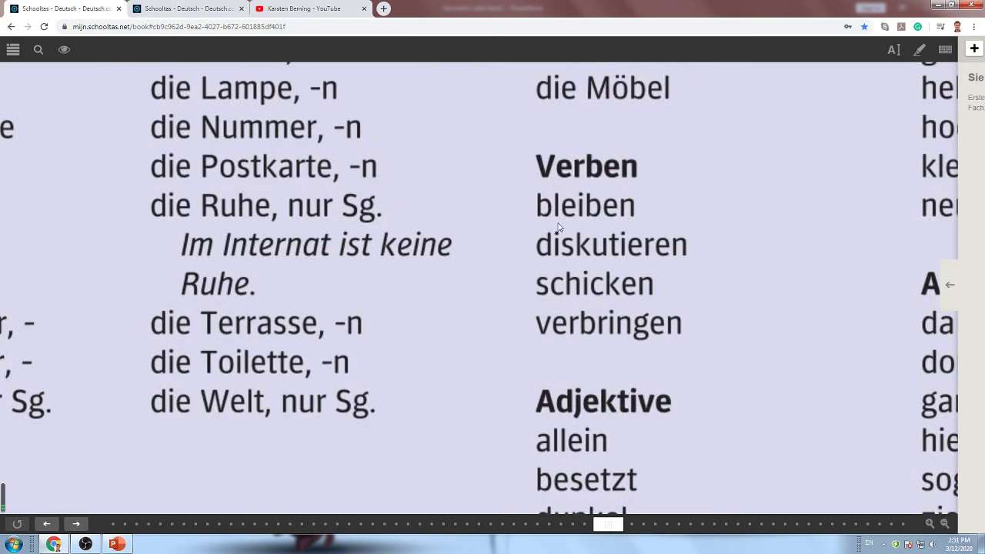
pyautogui.scroll(-3, 491, 433)
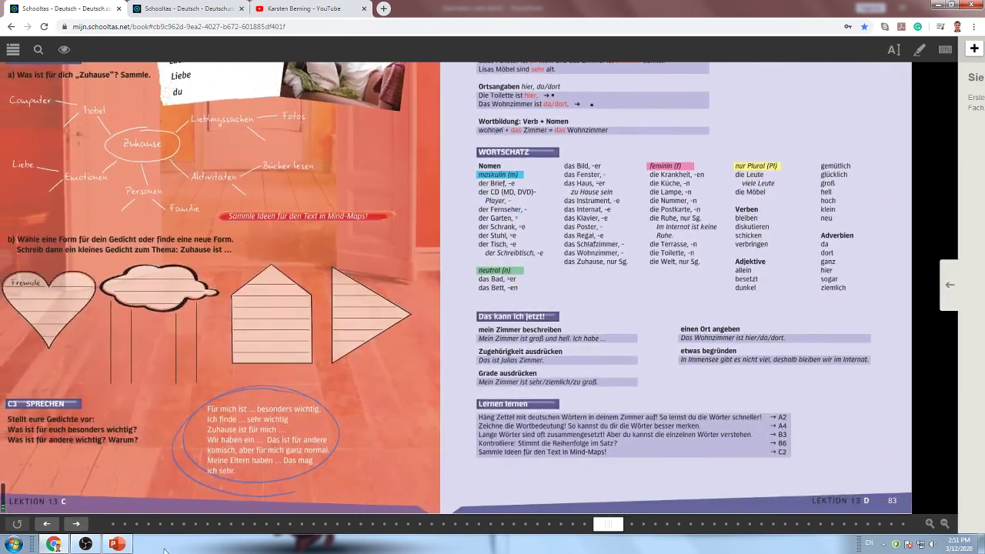
pyautogui.click(119, 543)
pyautogui.click(412, 413)
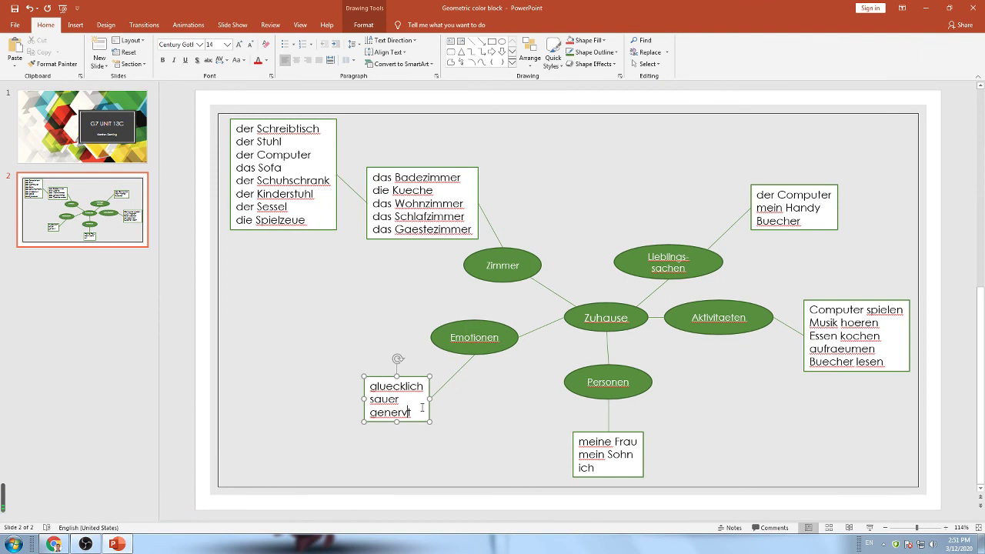
# Append 'auf dem Sofa chillen' to the Aktivitaeten list, then switch back to the textbook
pyautogui.click(885, 362)
pyautogui.write('s')
pyautogui.press('Return')
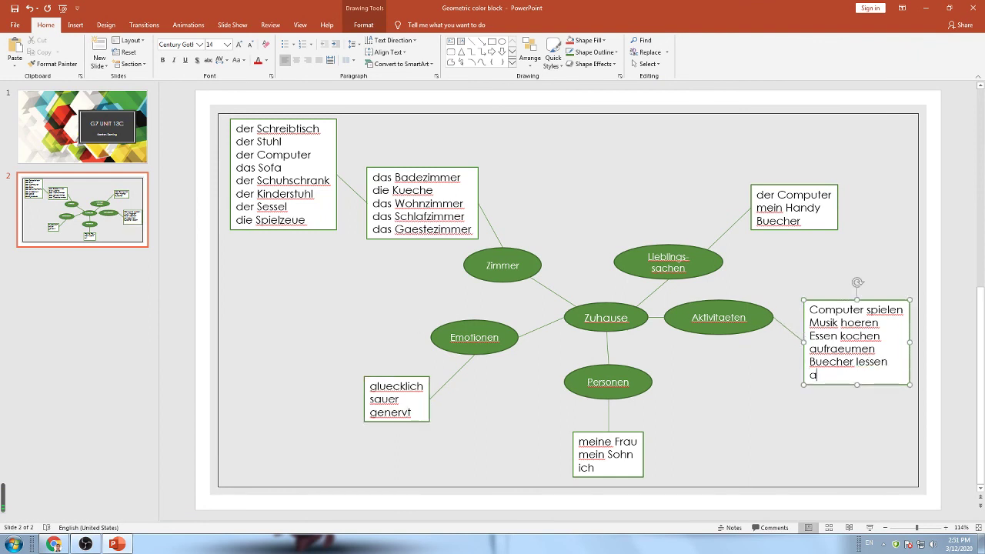
pyautogui.write('uf dem Sofa')
pyautogui.write('ller')
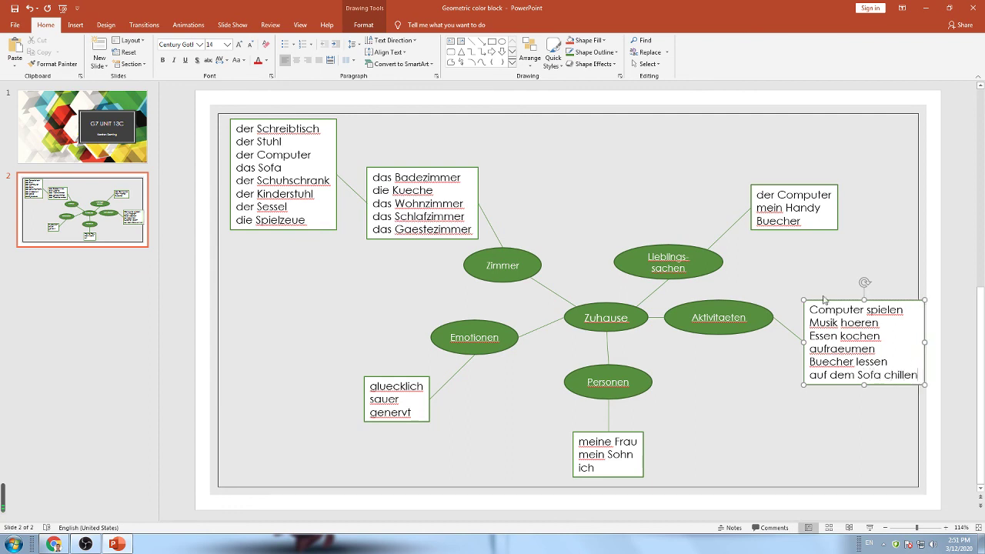
pyautogui.moveTo(819, 304); pyautogui.dragTo(810, 300)
pyautogui.click(810, 268)
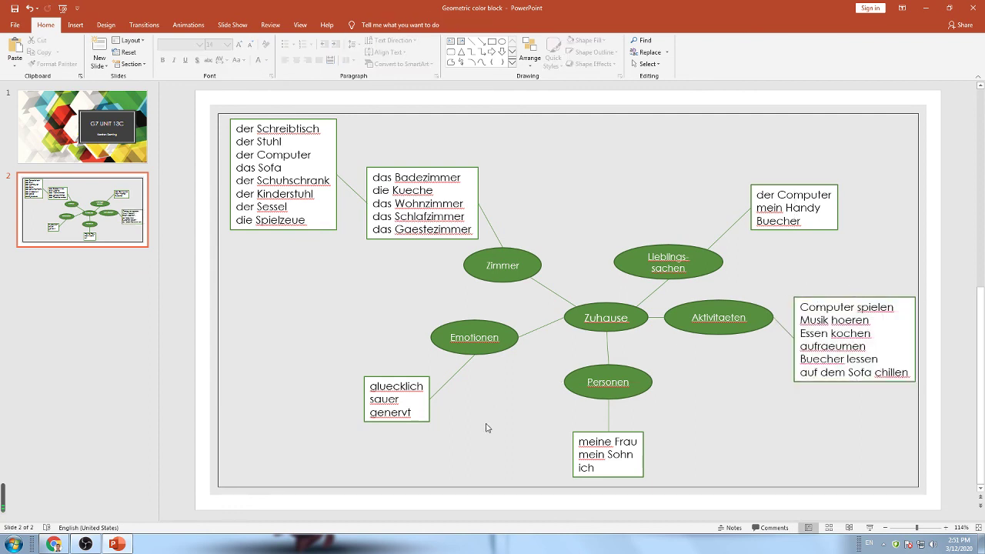
pyautogui.click(53, 545)
# Zoom and pan the Schooltas page to enlarge the C2 Schreiben Zuhause mind map
pyautogui.scroll(2, 591, 342)
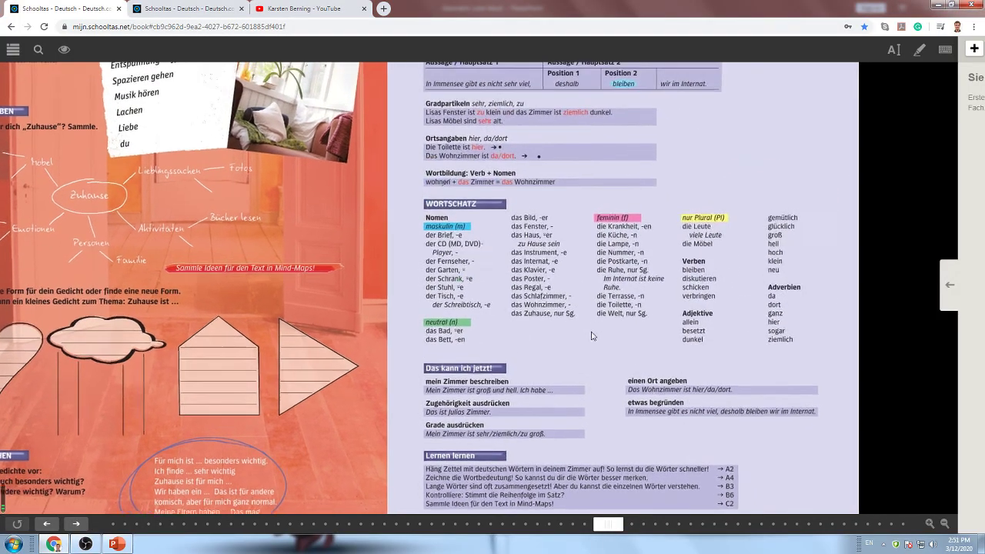
pyautogui.moveTo(592, 341); pyautogui.dragTo(570, 408)
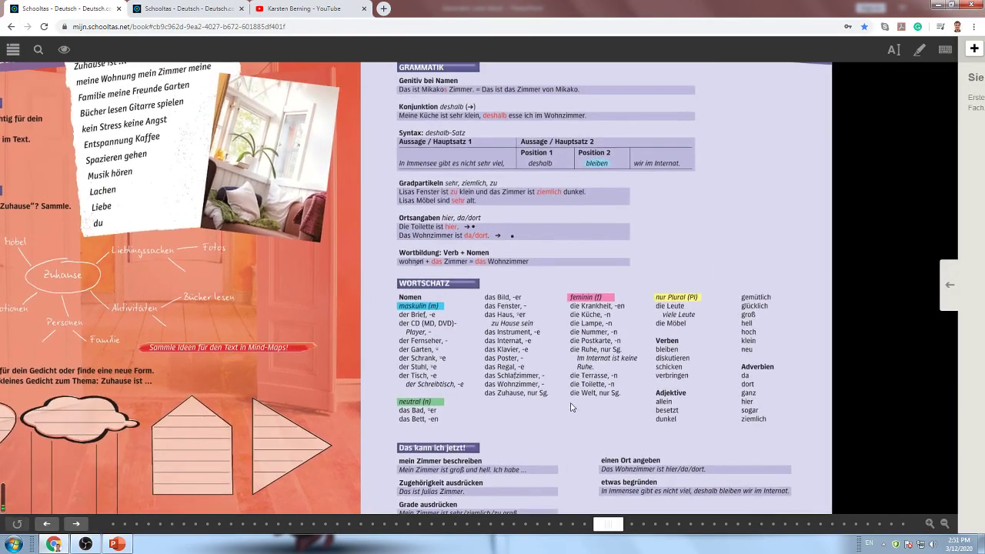
pyautogui.scroll(-1, 339, 318)
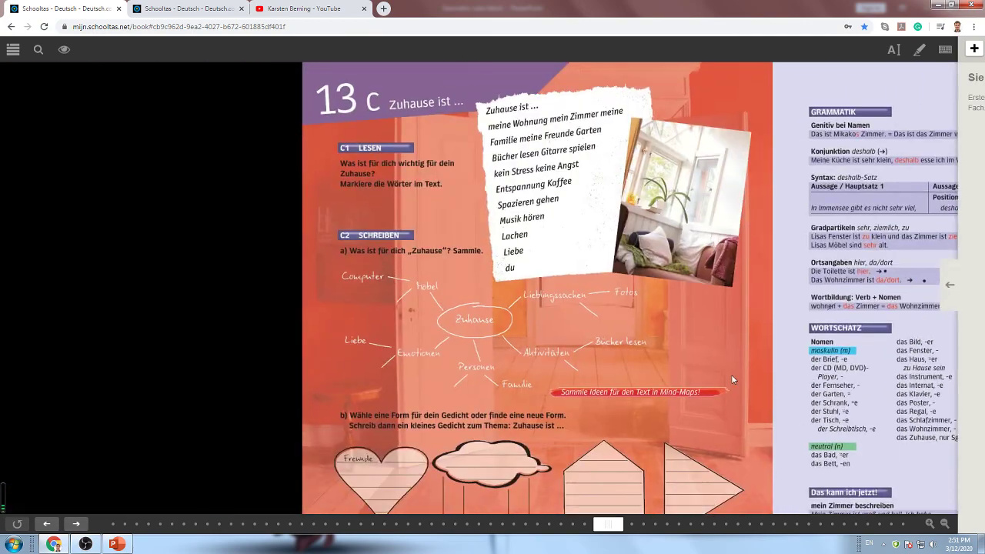
pyautogui.scroll(1, 731, 374)
pyautogui.moveTo(590, 252)
pyautogui.mouseDown()
pyautogui.moveTo(570, 118)
pyautogui.moveTo(367, 217)
pyautogui.mouseUp()
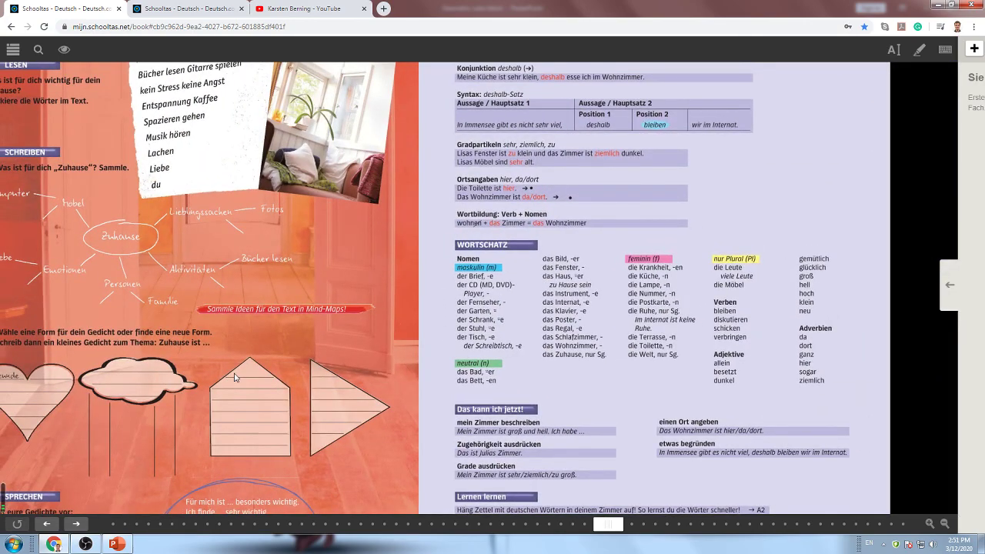
pyautogui.scroll(2, 206, 227)
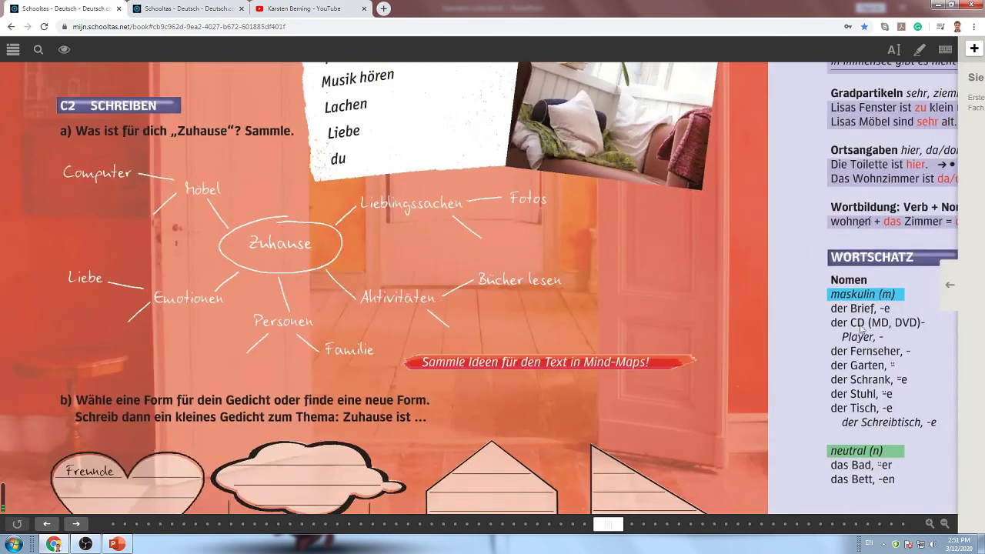